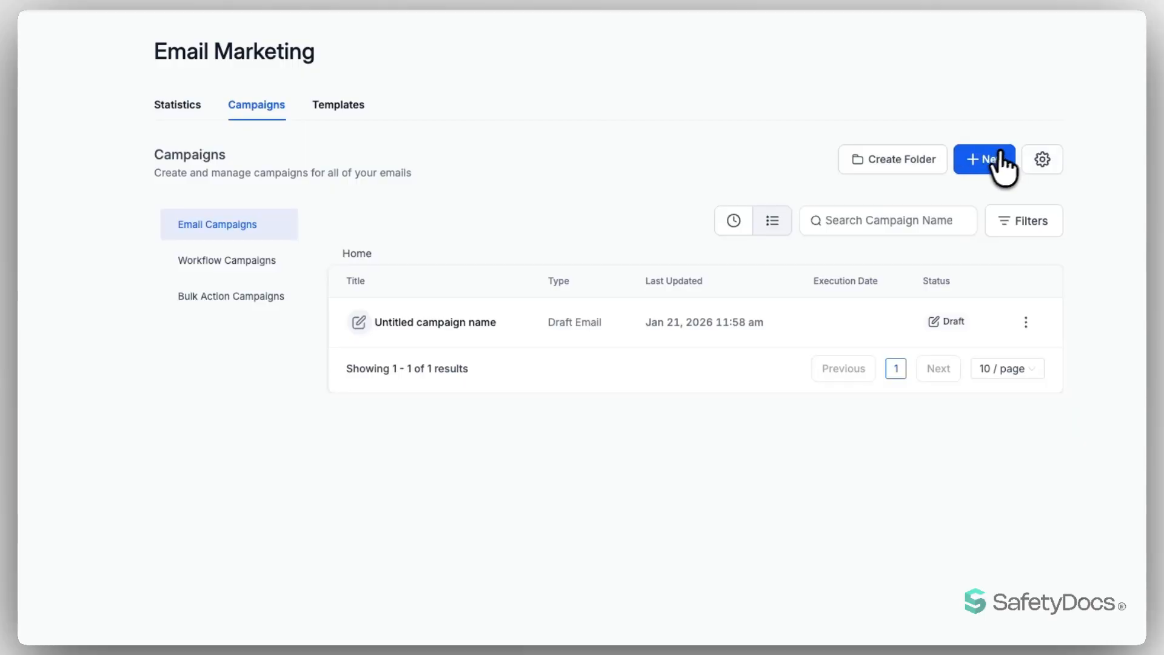
After browsing and closing the template gallery, start a blank campaign email in the Design Editor
{"action": "left_click", "coordinate": [1000, 158]}
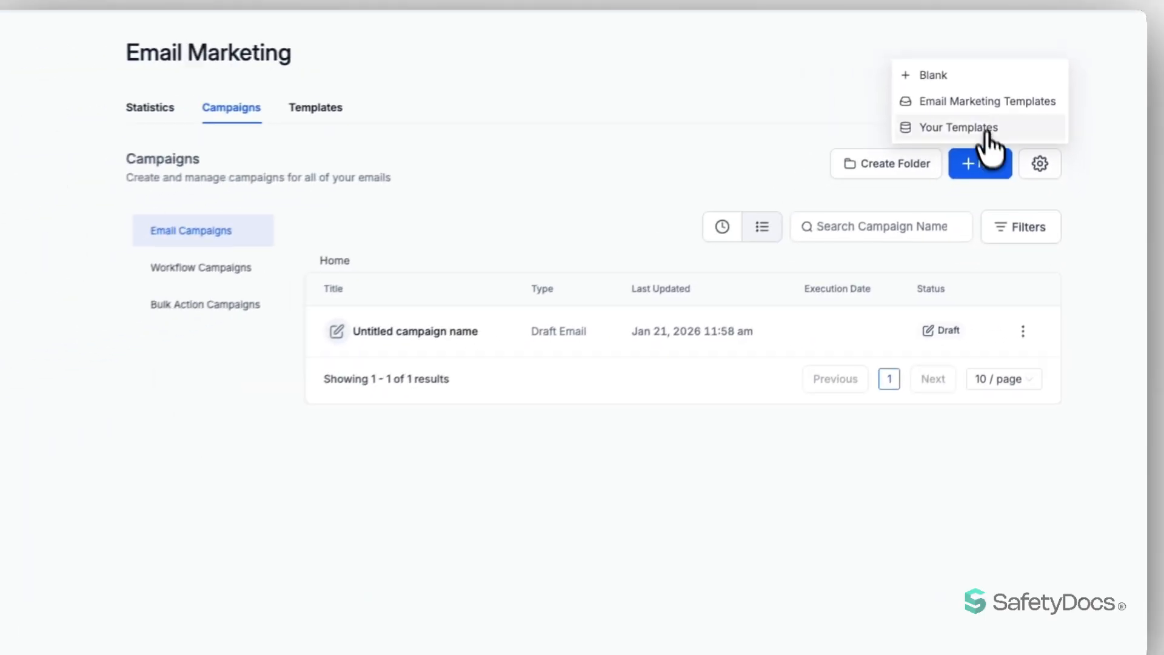
{"action": "left_click", "coordinate": [984, 96]}
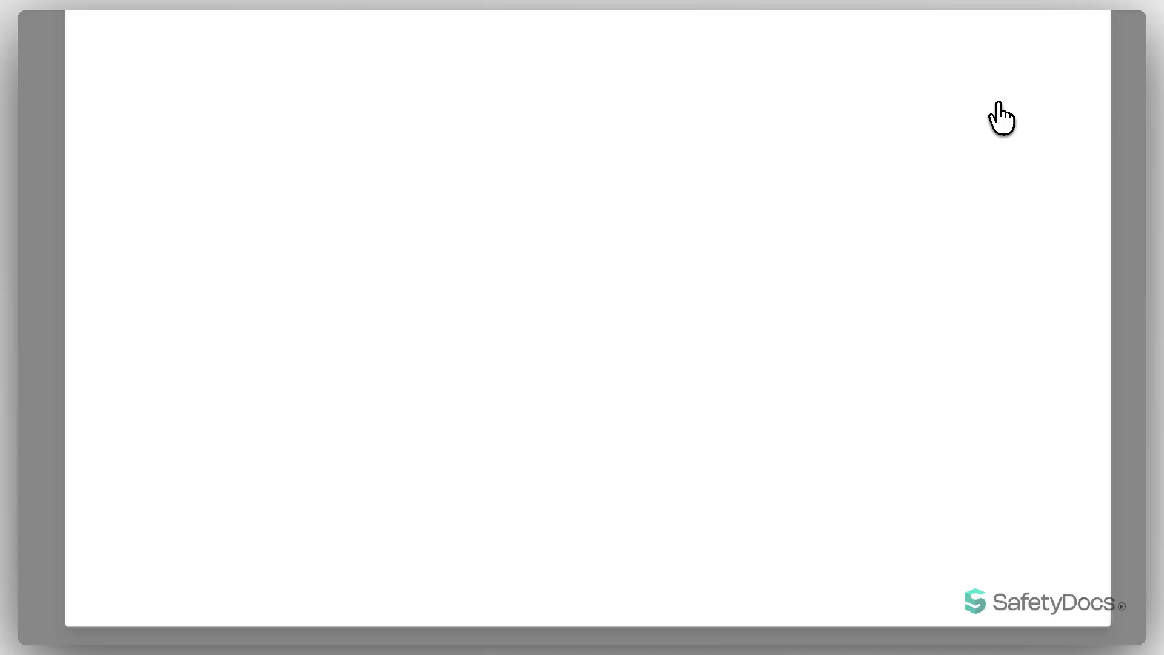
{"action": "mouse_move", "coordinate": [340, 213]}
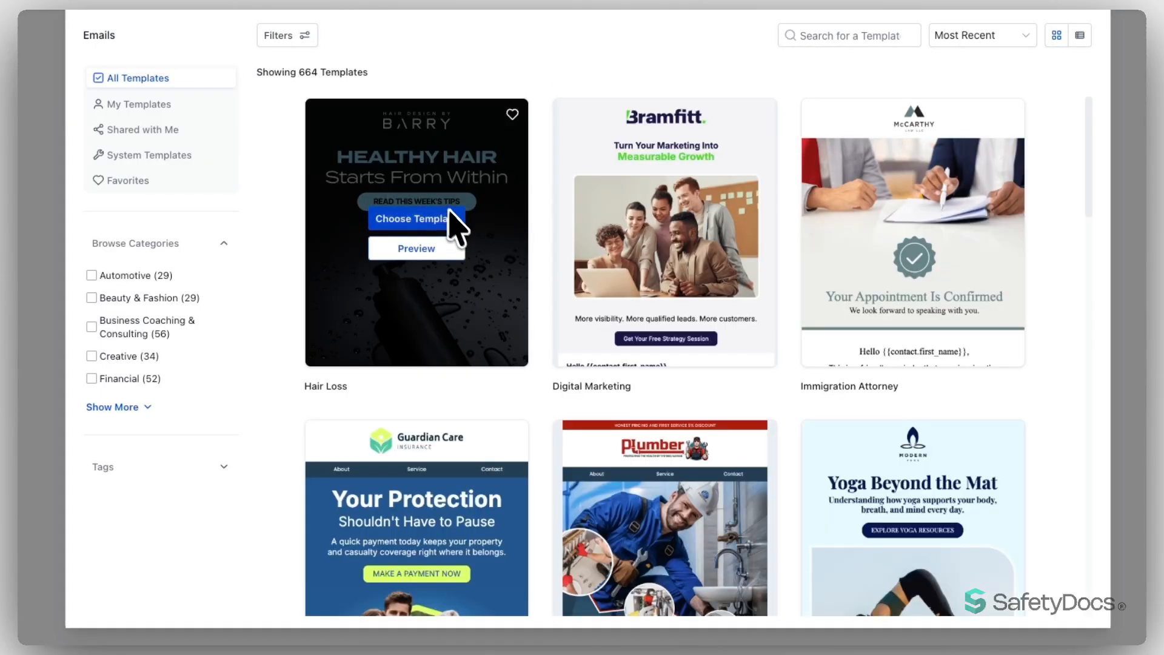
{"action": "left_click", "coordinate": [1100, 5]}
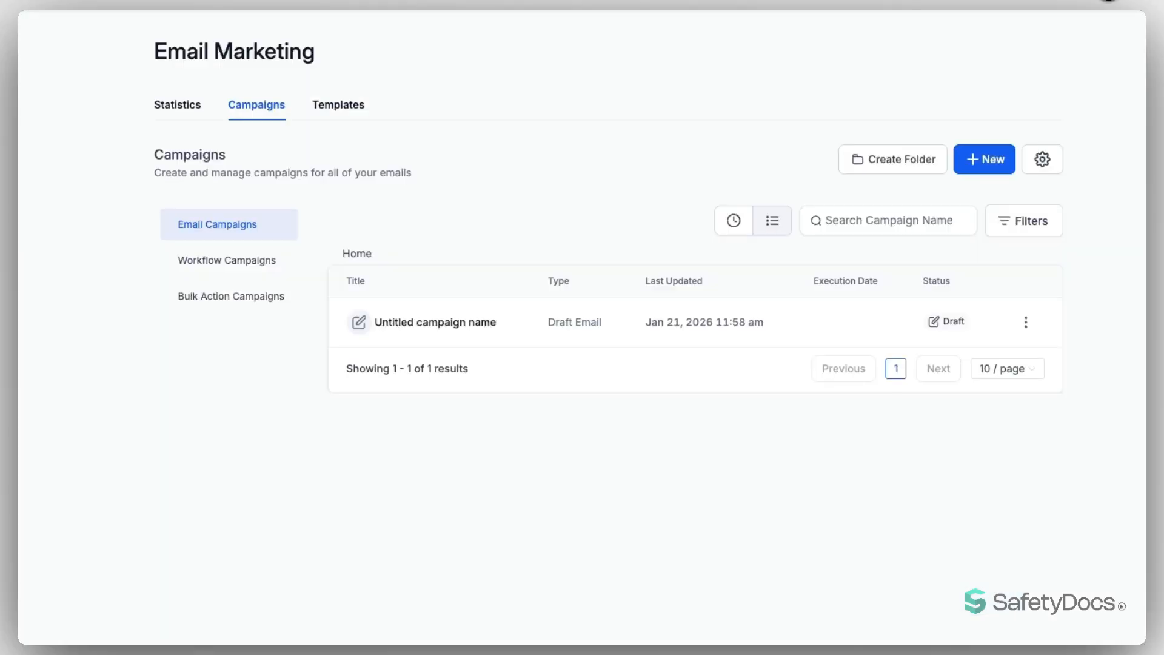
{"action": "left_click", "coordinate": [984, 160]}
{"action": "left_click", "coordinate": [952, 74]}
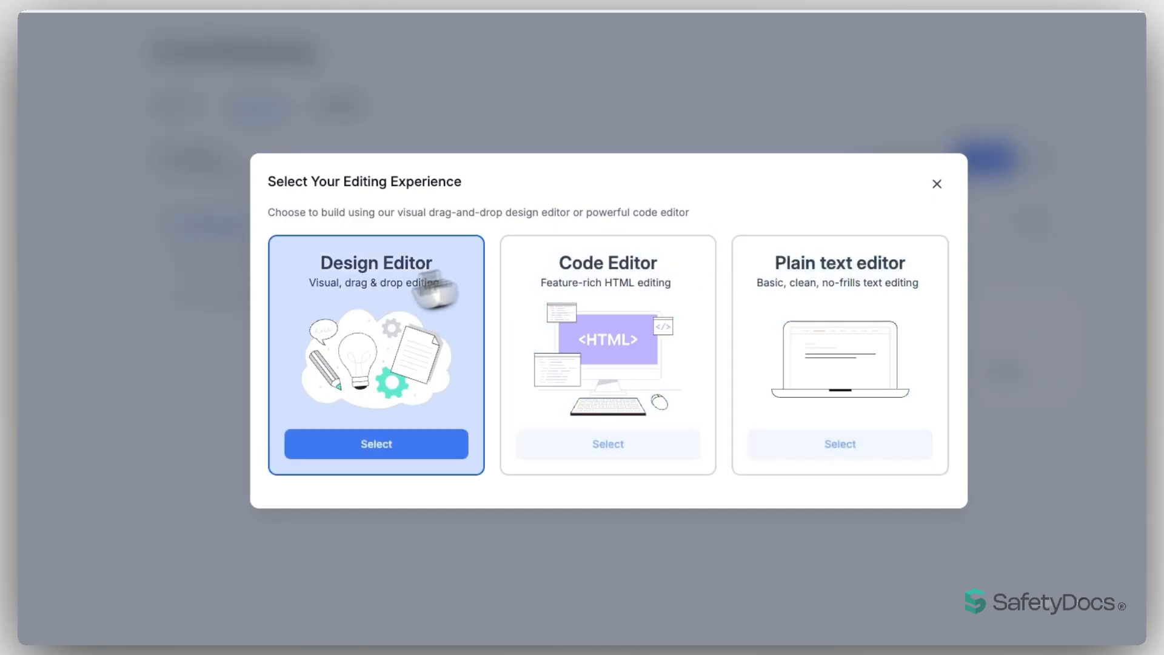
{"action": "left_click", "coordinate": [376, 444]}
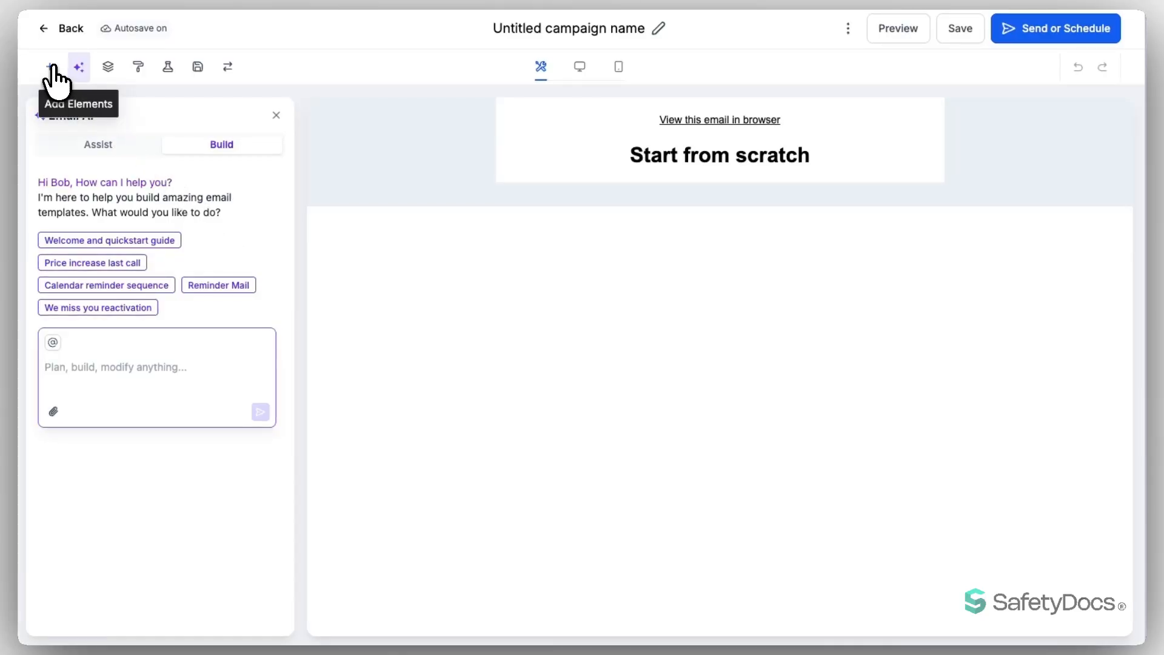
Show the Elements library, then bring up the Test Email, Version History and Attachments options
{"action": "left_click", "coordinate": [52, 67]}
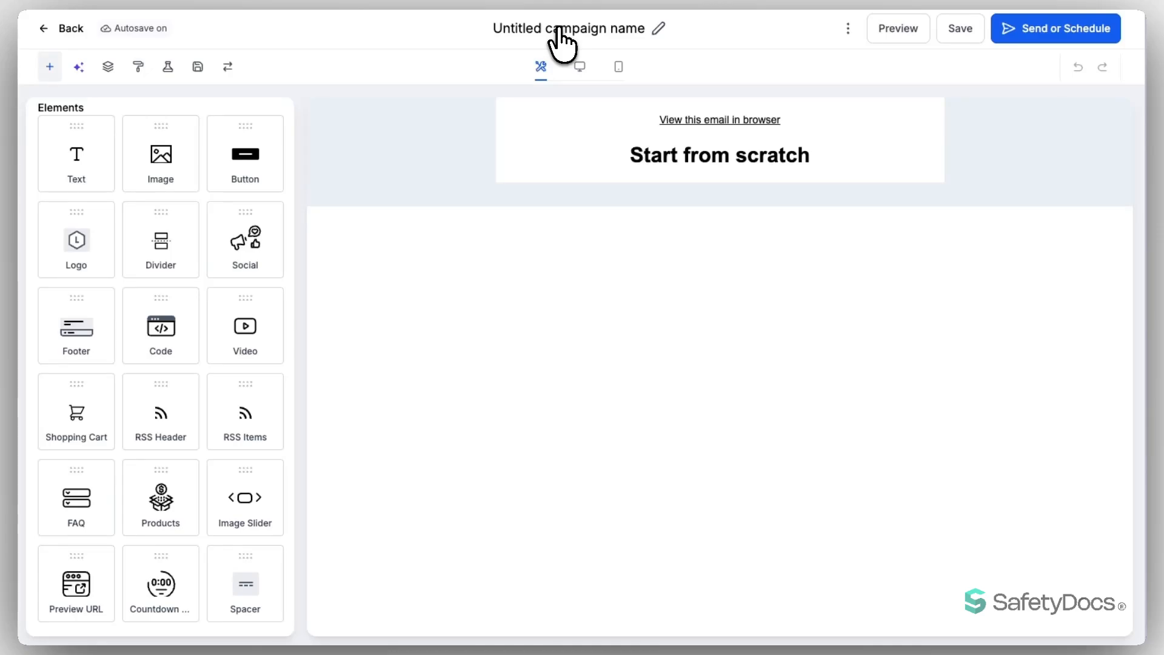
{"action": "left_click", "coordinate": [848, 28]}
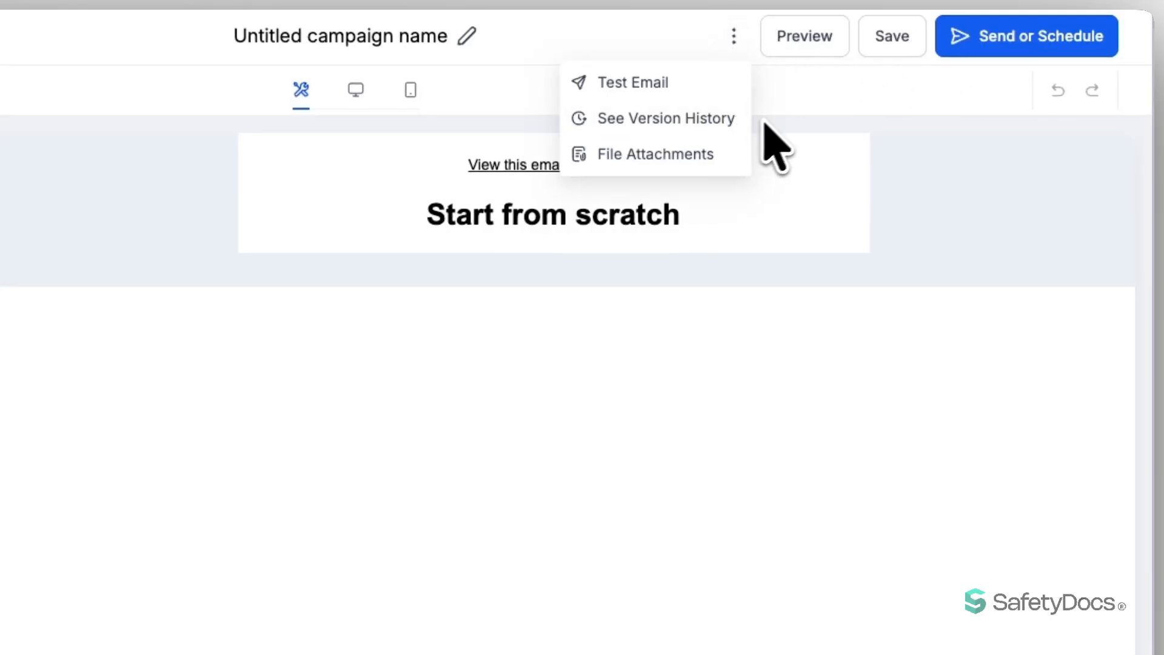
{"action": "left_click", "coordinate": [660, 83]}
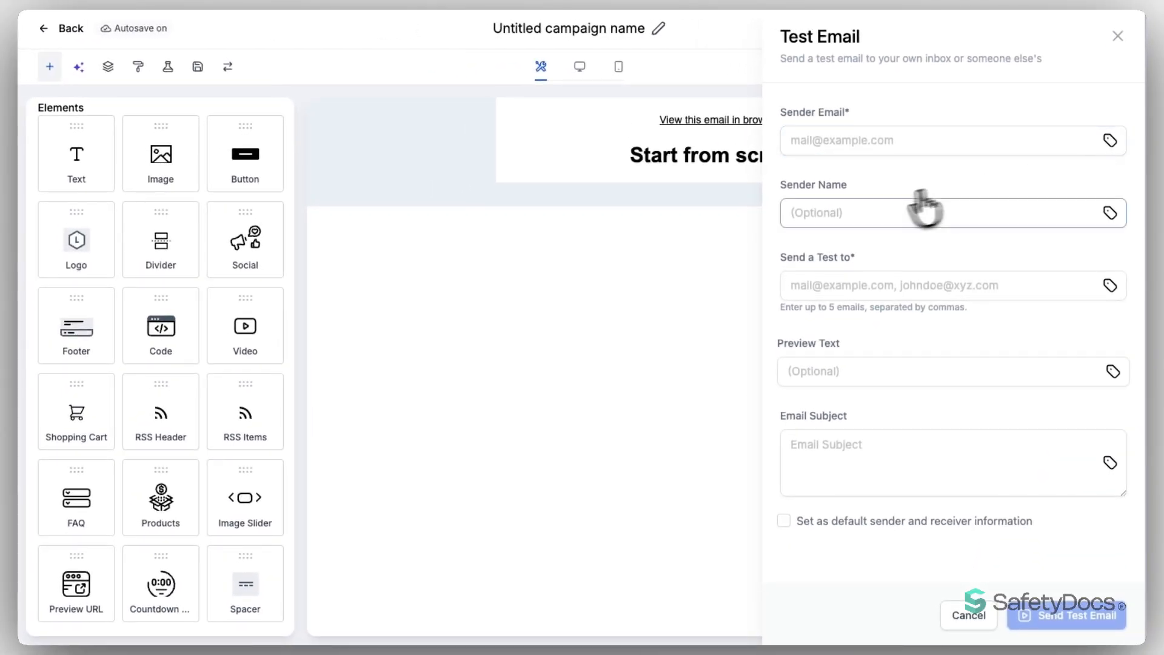
{"action": "left_click", "coordinate": [900, 290]}
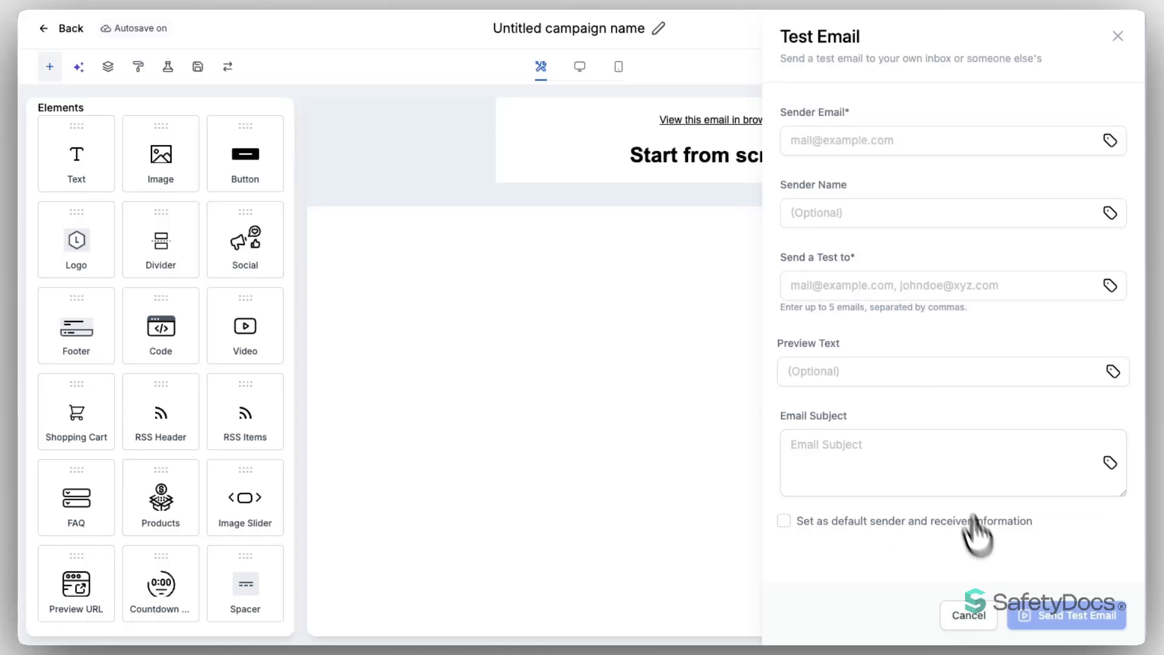
{"action": "left_click", "coordinate": [969, 614]}
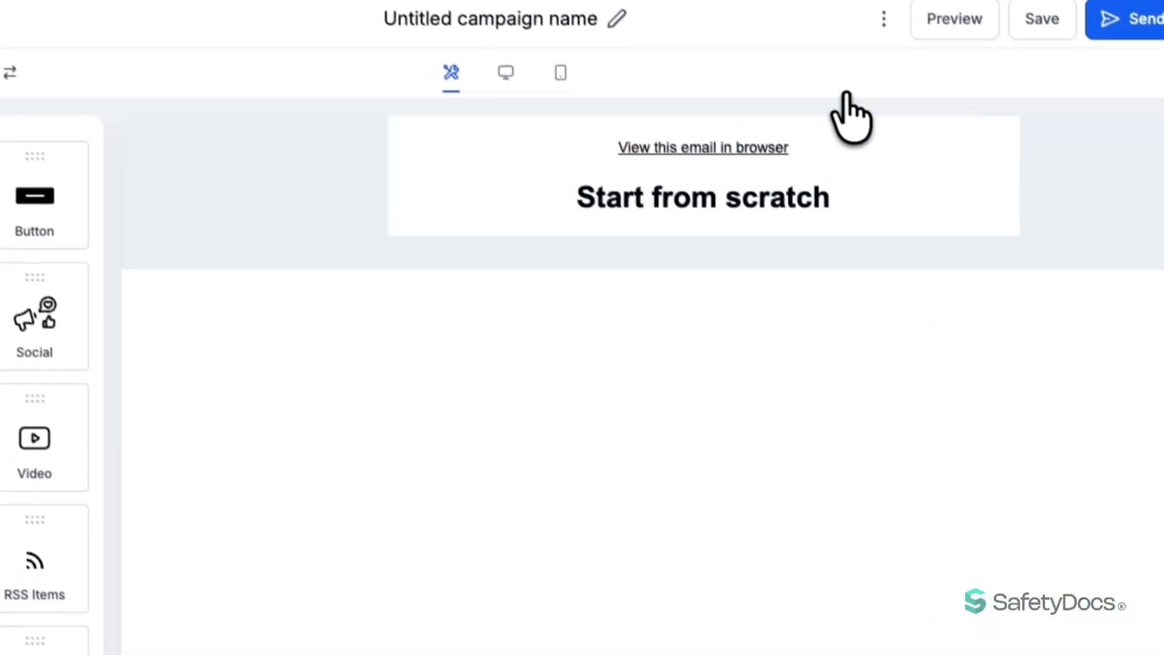
{"action": "left_click", "coordinate": [884, 19]}
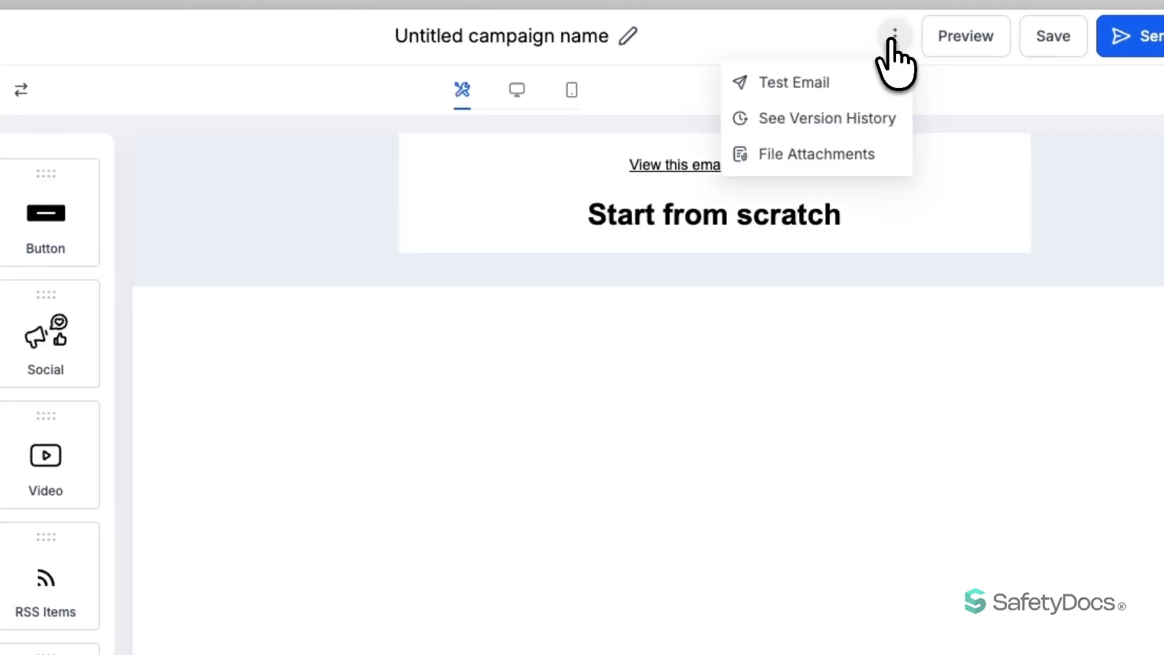
{"action": "left_click", "coordinate": [794, 128]}
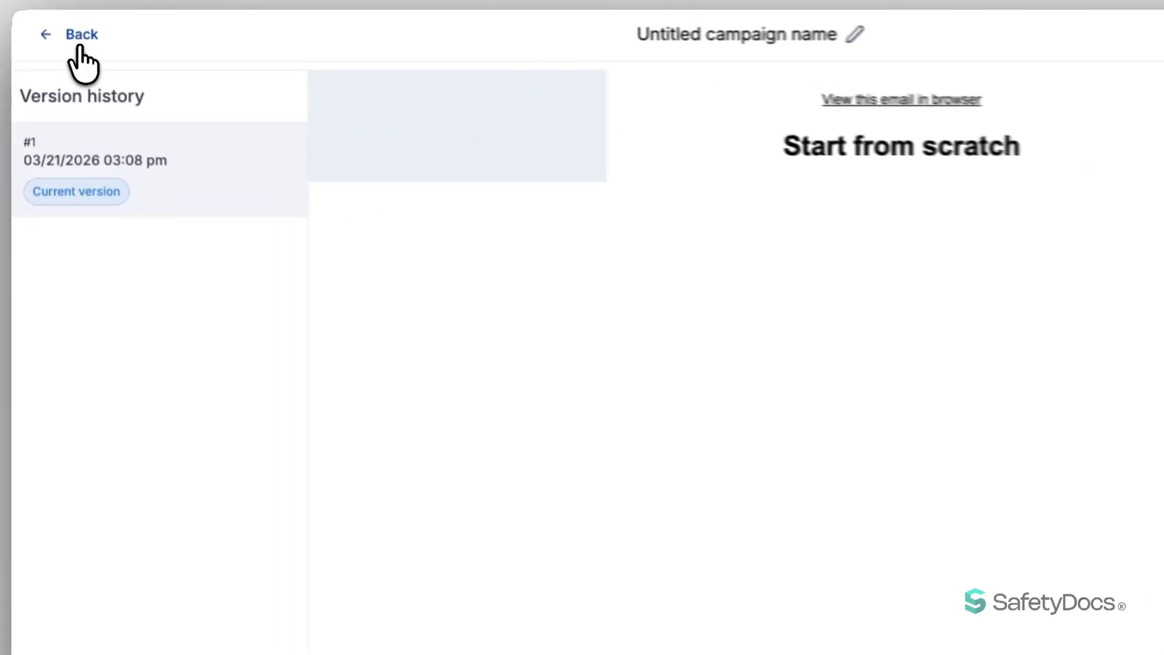
{"action": "left_click", "coordinate": [80, 48]}
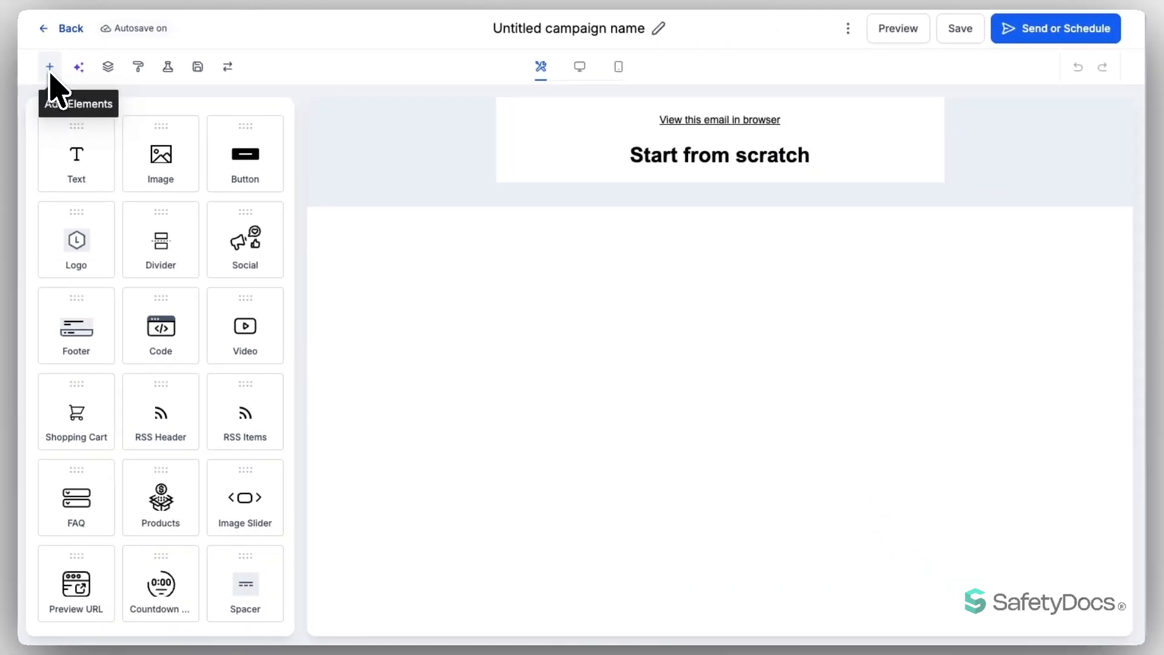
Drop a heading text block, an image placeholder and a button into the top section, then select it
{"action": "left_click_drag", "start_coordinate": [80, 159], "coordinate": [664, 146]}
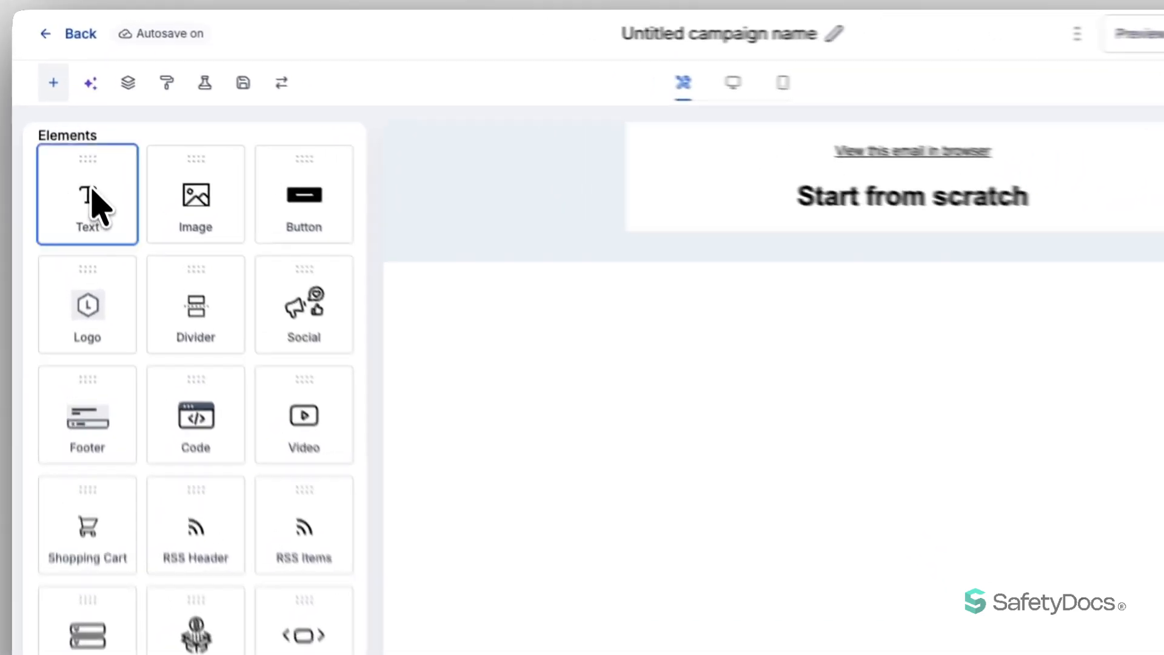
{"action": "left_click_drag", "start_coordinate": [800, 219], "coordinate": [780, 220]}
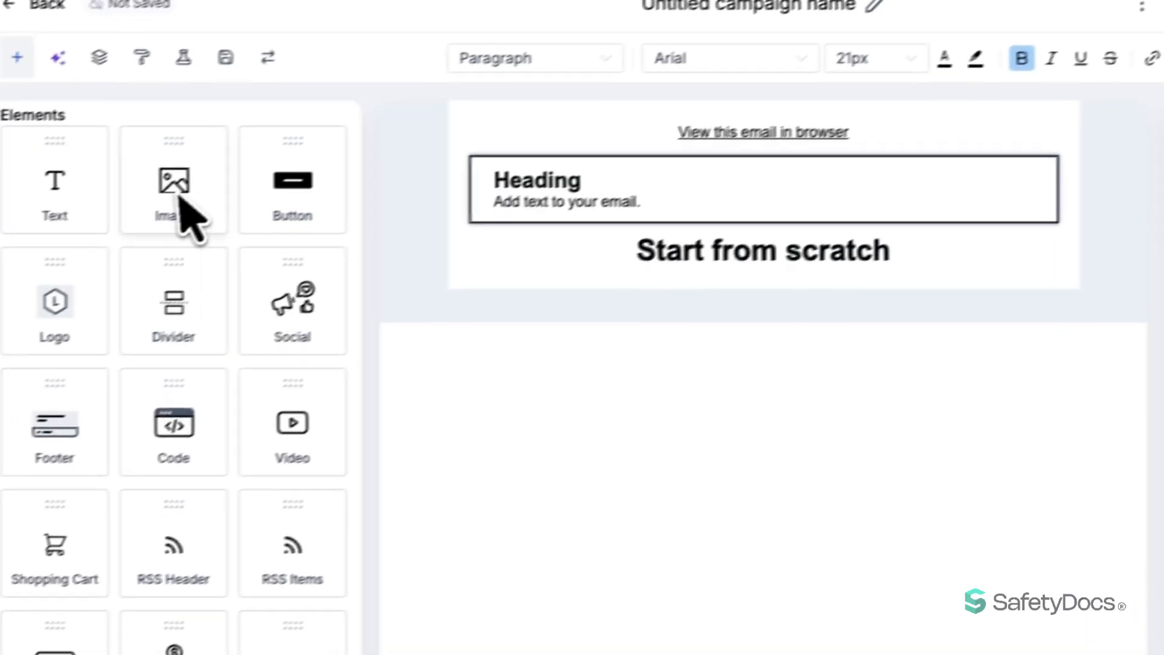
{"action": "left_click_drag", "start_coordinate": [89, 222], "coordinate": [167, 244]}
{"action": "left_click_drag", "start_coordinate": [297, 213], "coordinate": [581, 244]}
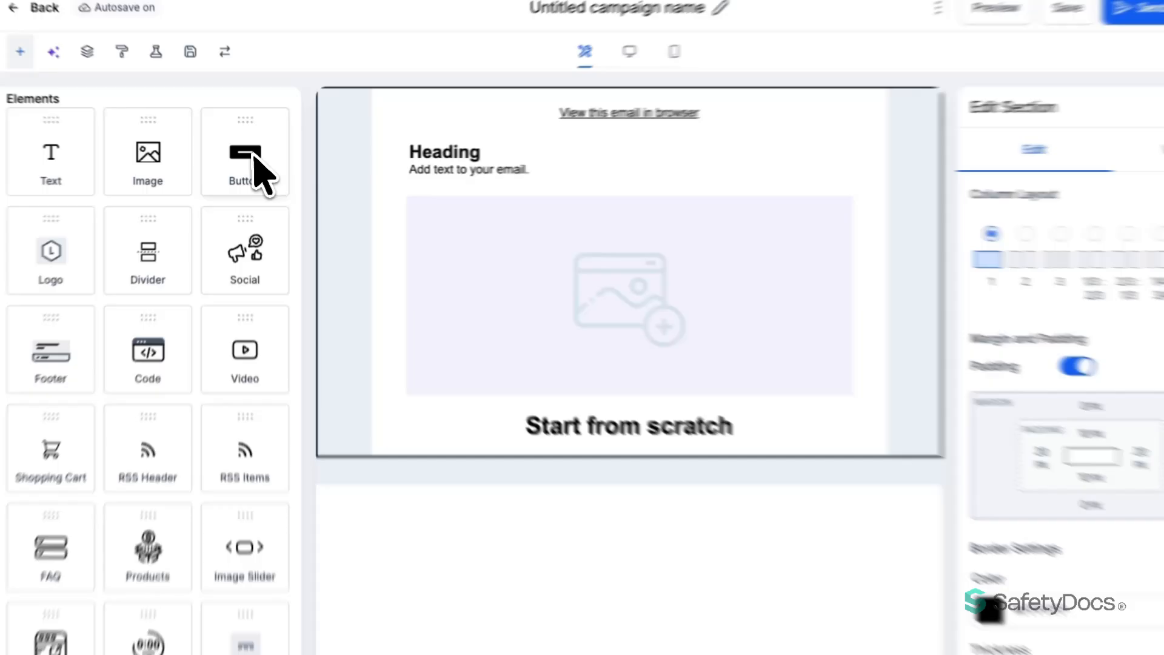
{"action": "left_click_drag", "start_coordinate": [249, 163], "coordinate": [543, 368]}
{"action": "left_click_drag", "start_coordinate": [665, 449], "coordinate": [706, 475]}
{"action": "left_click", "coordinate": [368, 252]}
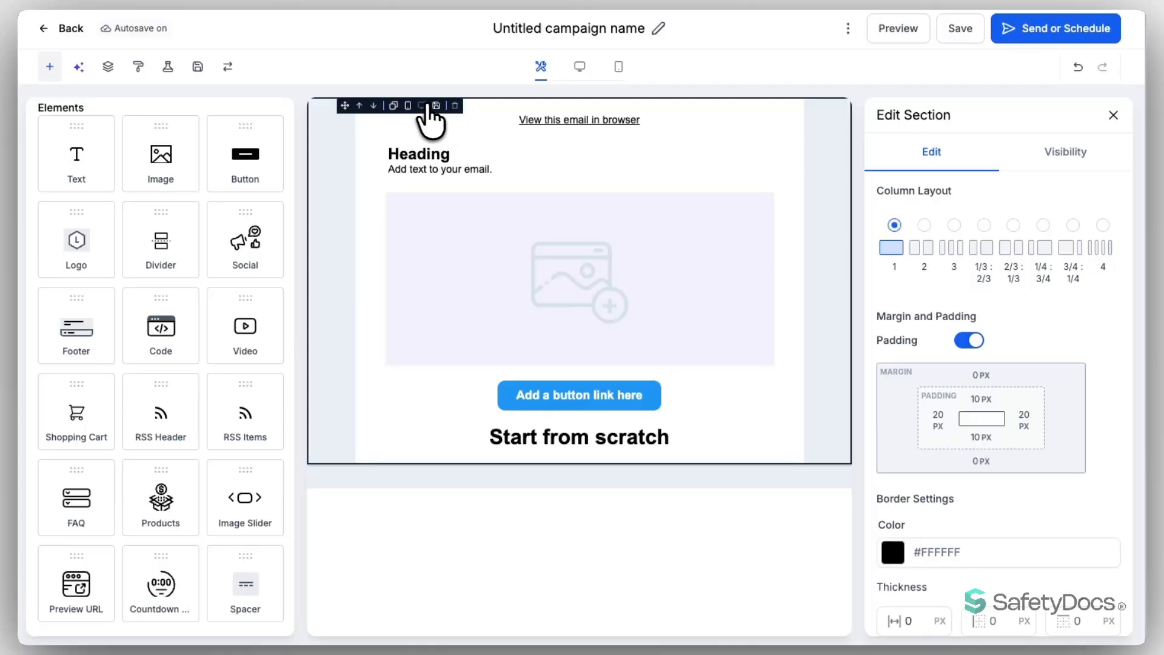
Duplicate the section, delete the copy's image, and move the image-free copy to the top
{"action": "left_click", "coordinate": [393, 106]}
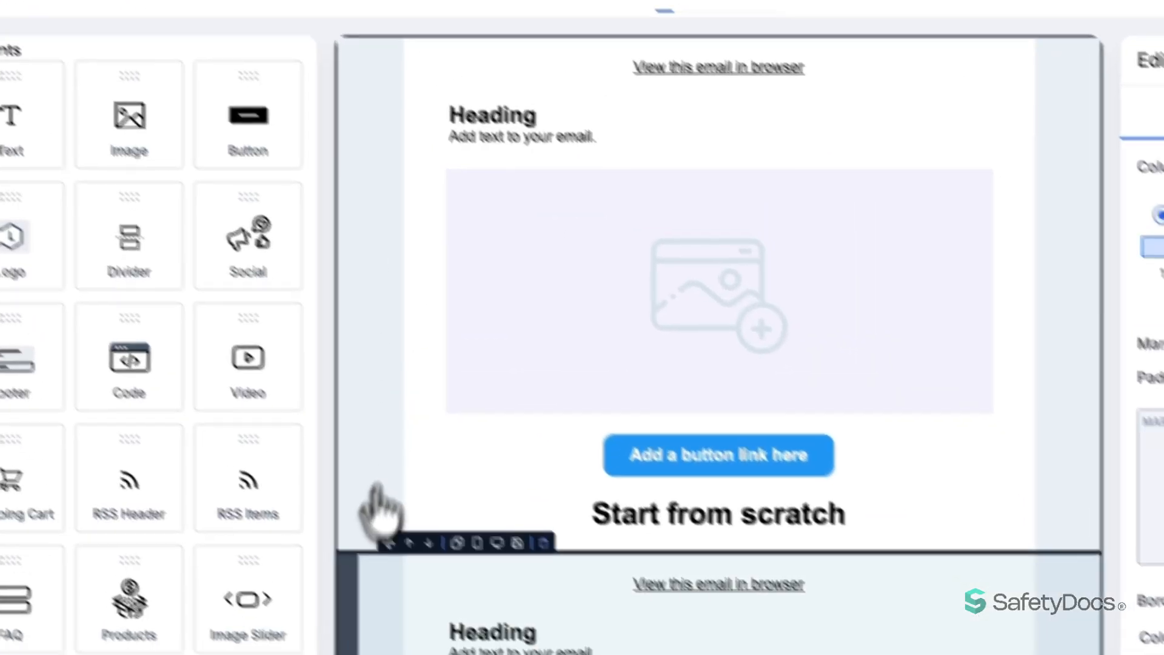
{"action": "scroll", "coordinate": [321, 588], "scroll_direction": "down", "scroll_amount": 5}
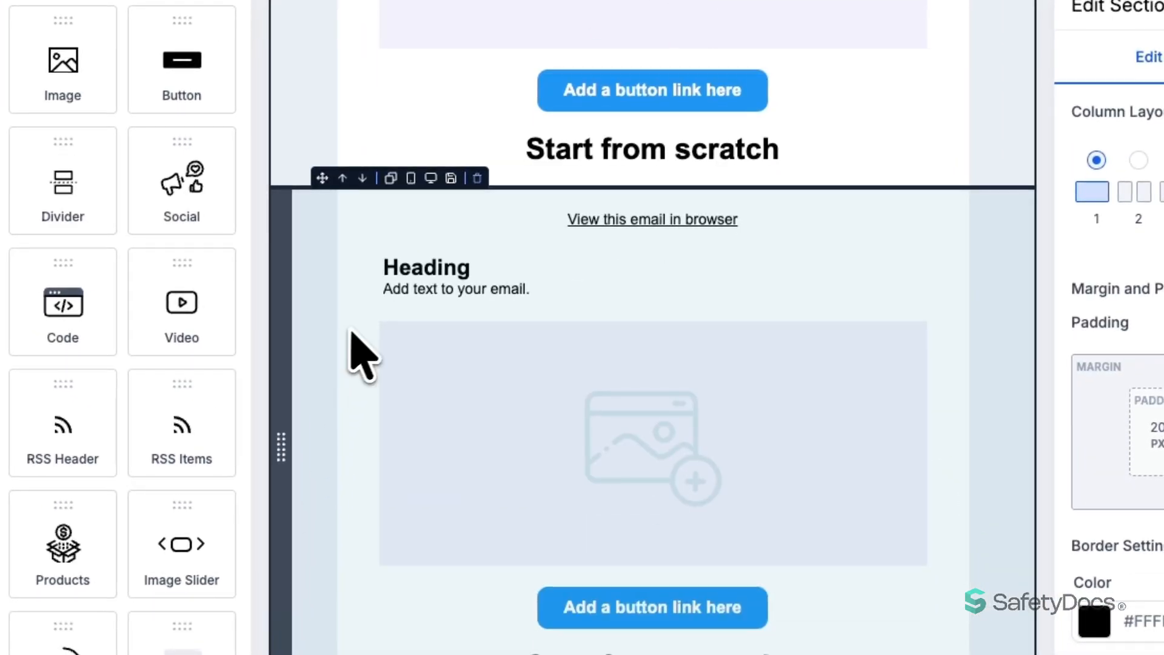
{"action": "left_click", "coordinate": [697, 469]}
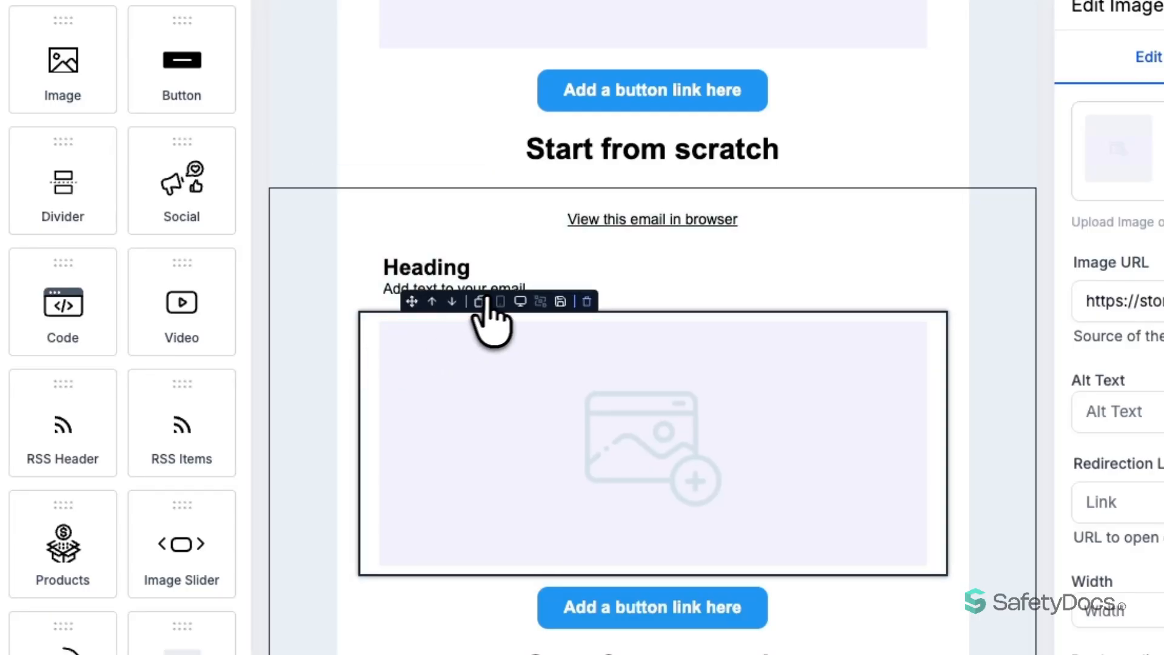
{"action": "left_click", "coordinate": [586, 301]}
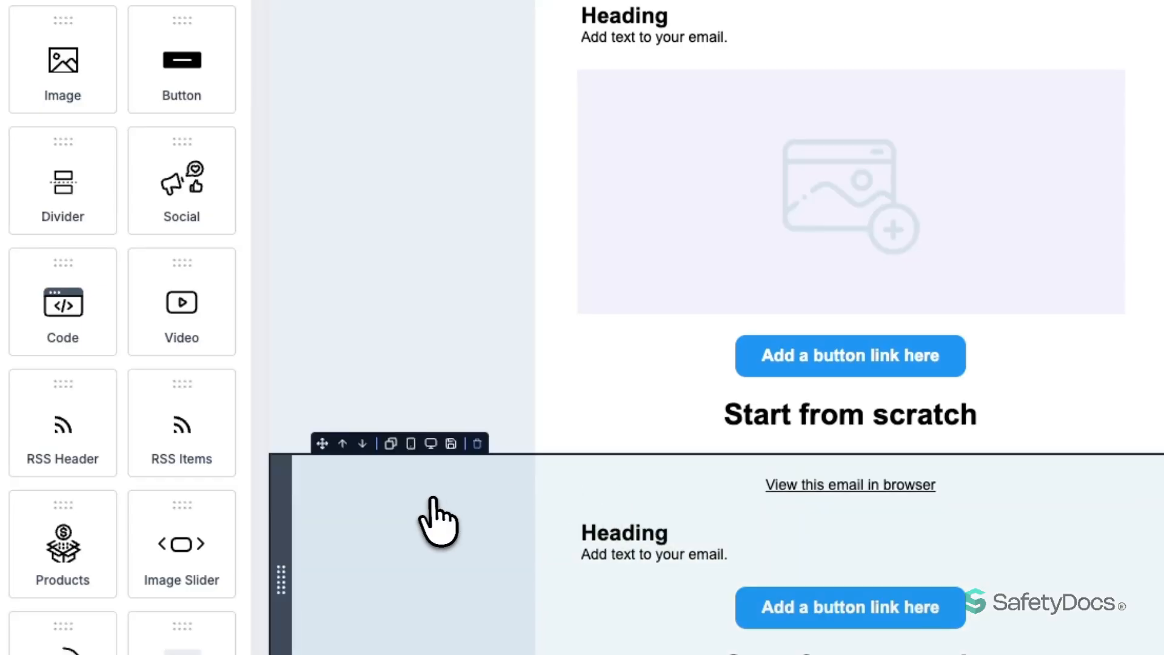
{"action": "left_click", "coordinate": [433, 519]}
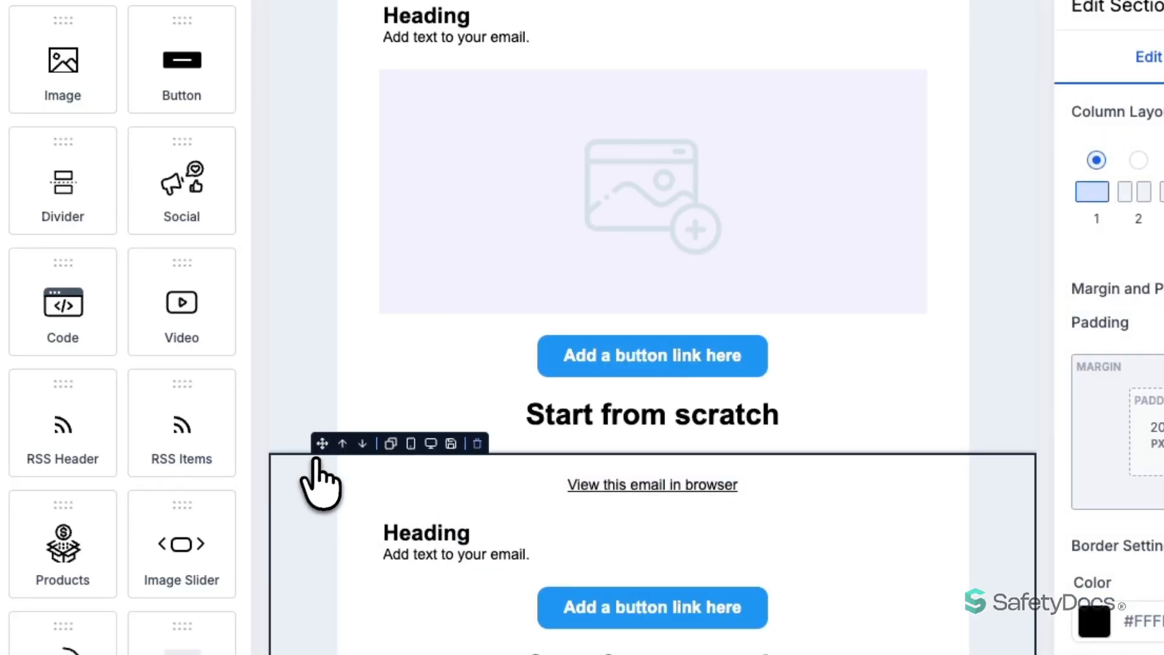
{"action": "left_click", "coordinate": [342, 443]}
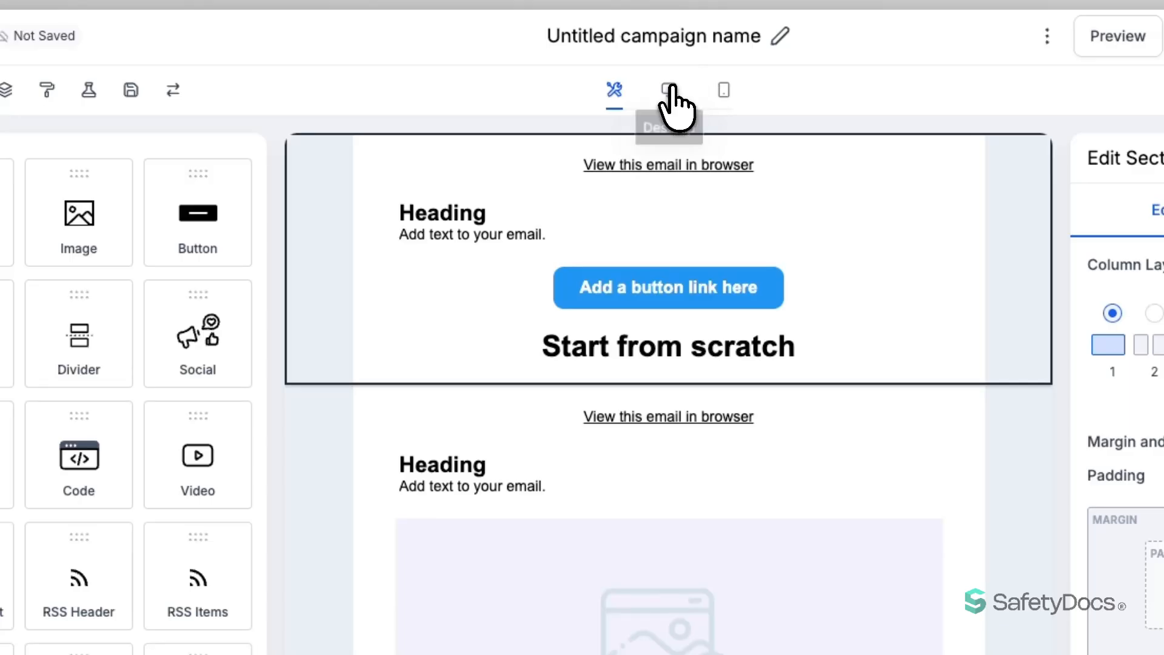
Check mobile and desktop previews, then save the image-free top section as reusable Section 3
{"action": "left_click", "coordinate": [722, 89]}
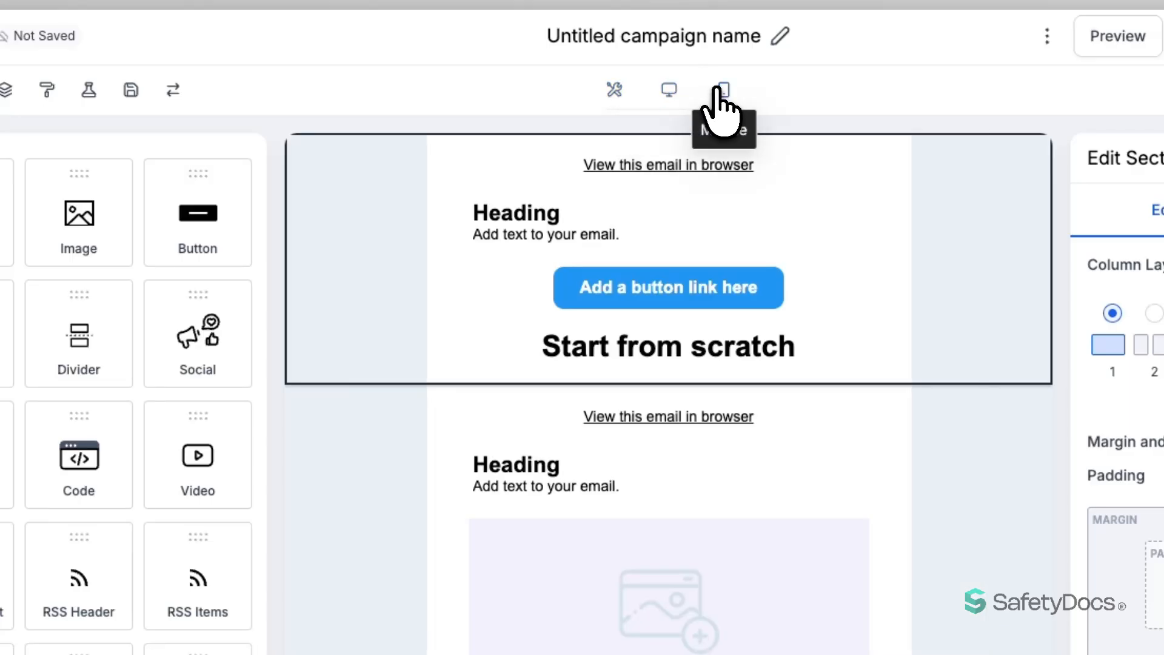
{"action": "left_click", "coordinate": [668, 91]}
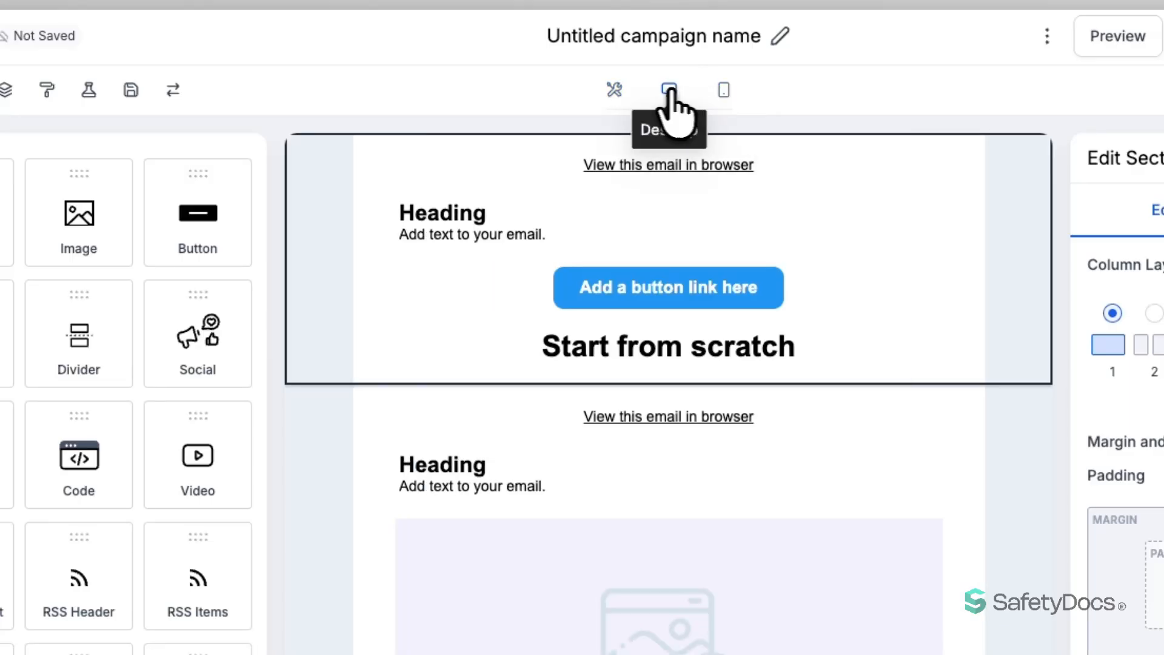
{"action": "left_click", "coordinate": [614, 90]}
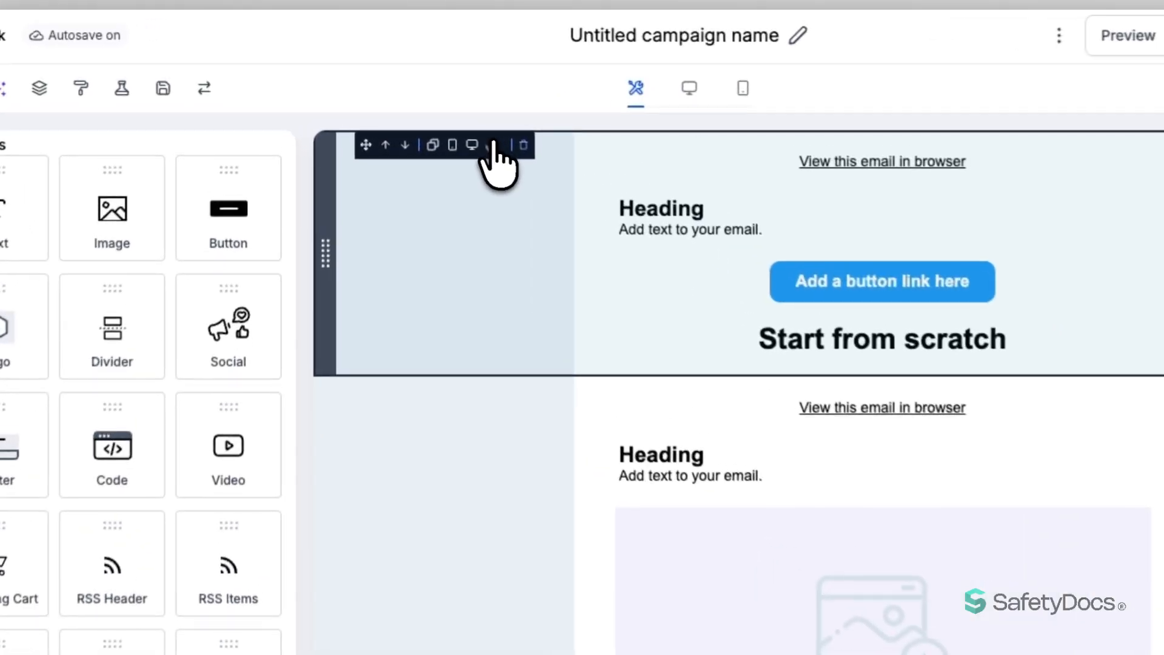
{"action": "left_click", "coordinate": [492, 149]}
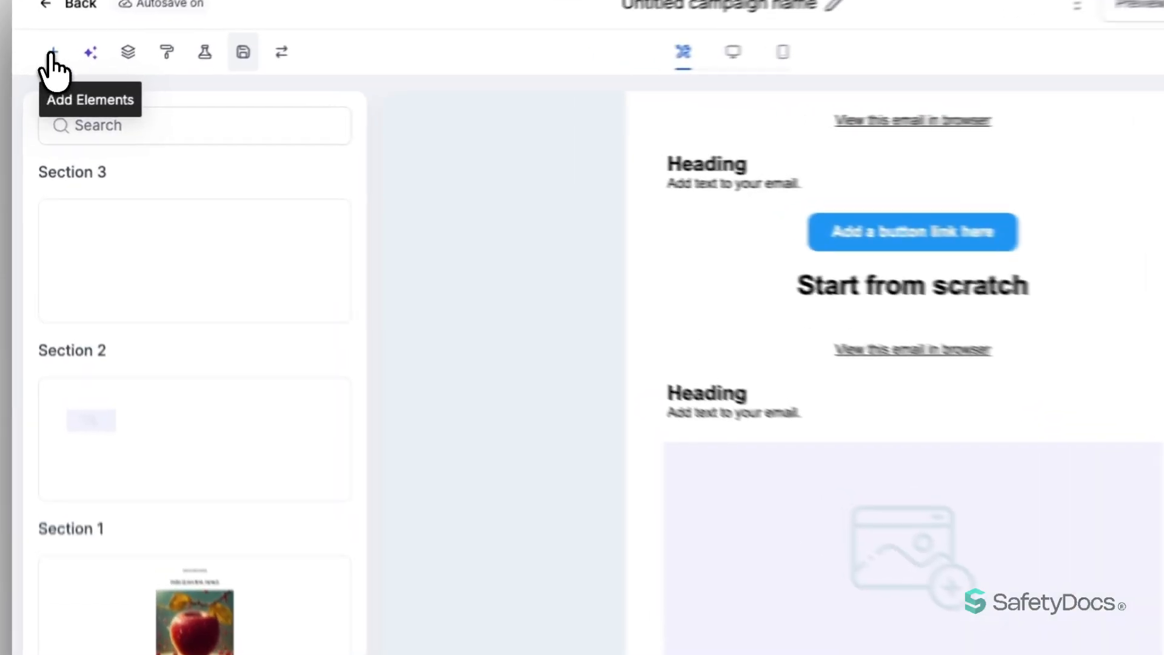
Add five social-media icons between the sections and a copyright footer below the lower button
{"action": "left_click", "coordinate": [49, 67]}
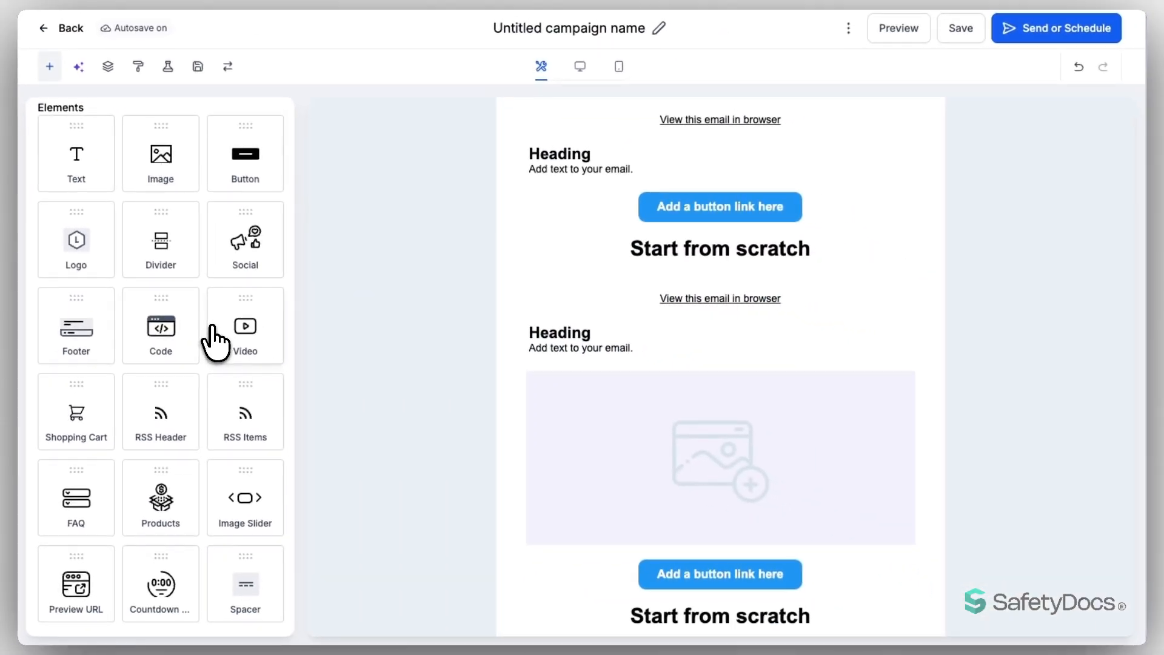
{"action": "left_click_drag", "start_coordinate": [248, 267], "coordinate": [666, 321]}
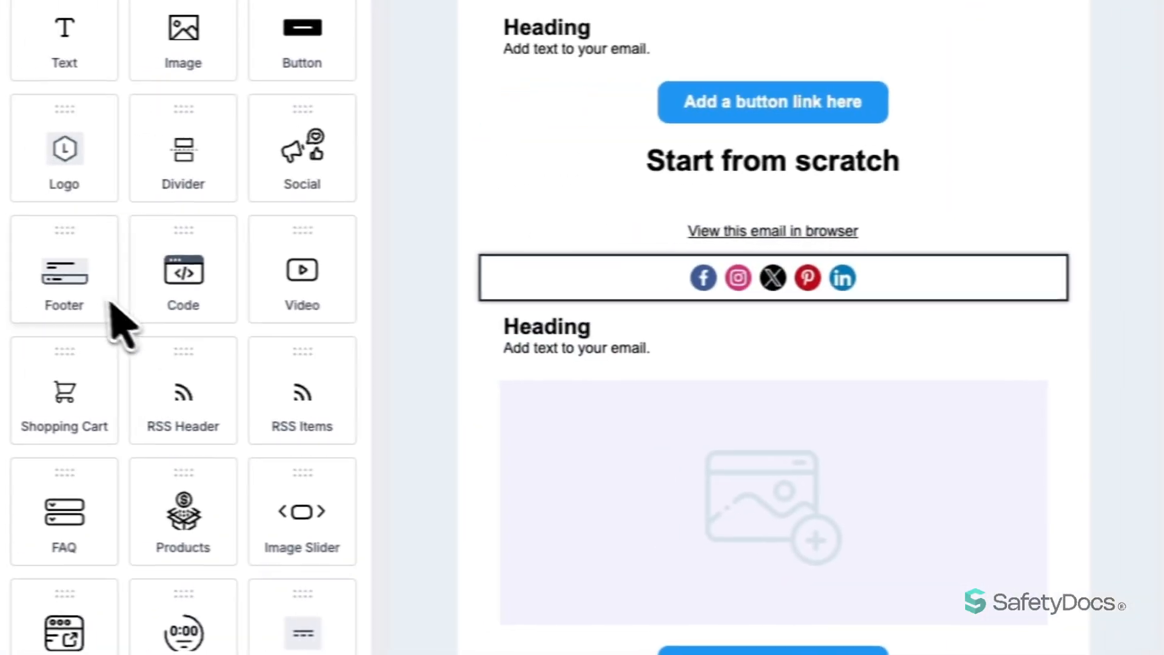
{"action": "left_click_drag", "start_coordinate": [71, 293], "coordinate": [535, 448]}
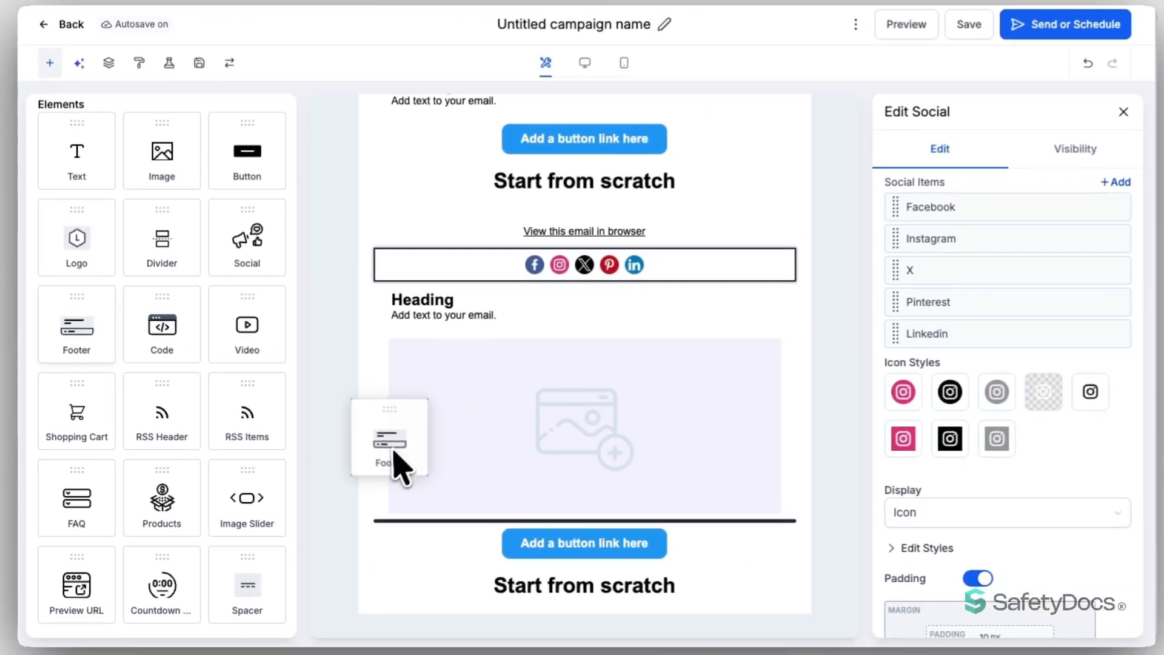
{"action": "left_click_drag", "start_coordinate": [394, 452], "coordinate": [358, 600]}
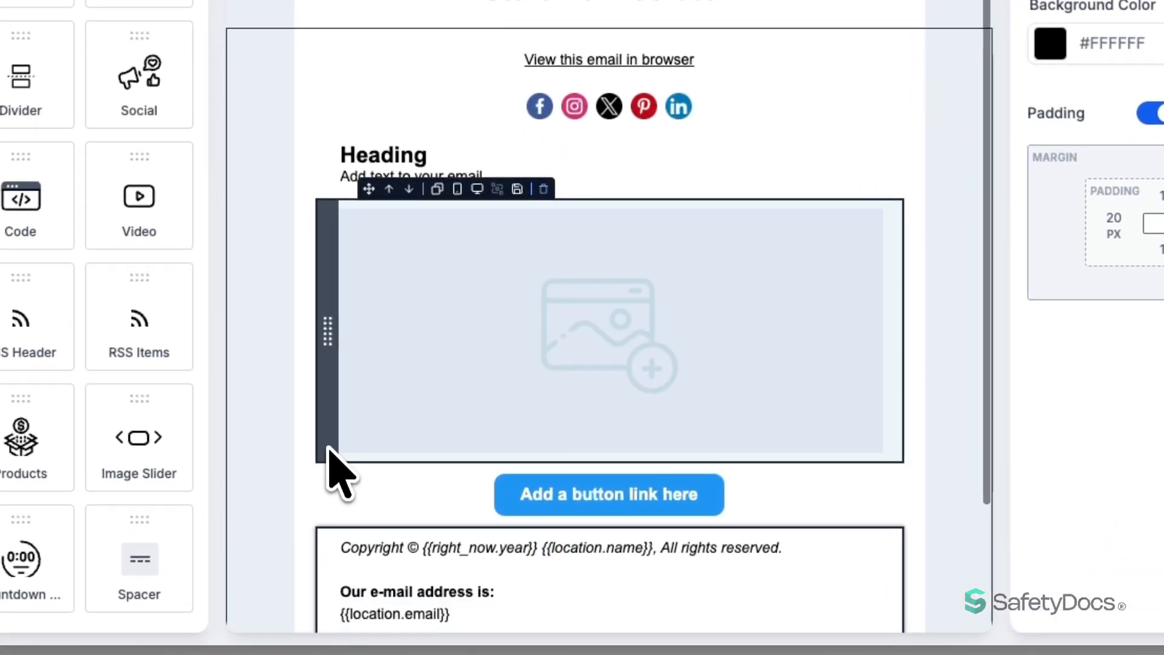
Delete the leftover 'Start from scratch' text block at the bottom of the email
{"action": "scroll", "coordinate": [339, 437], "scroll_direction": "down", "scroll_amount": 3}
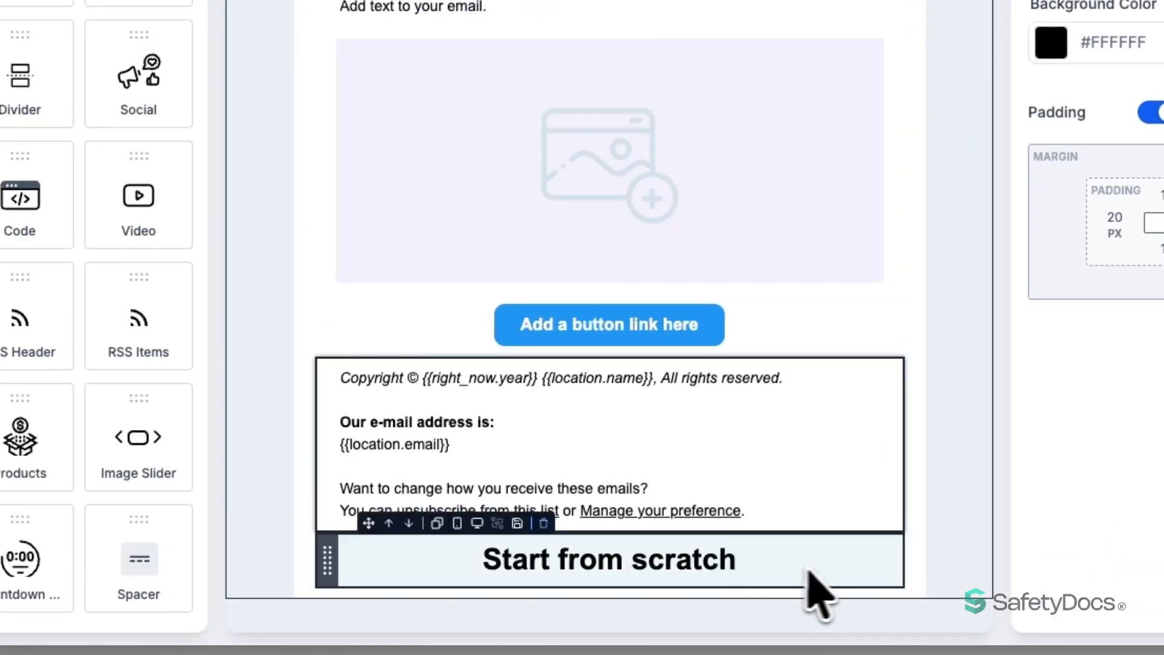
{"action": "left_click", "coordinate": [830, 564]}
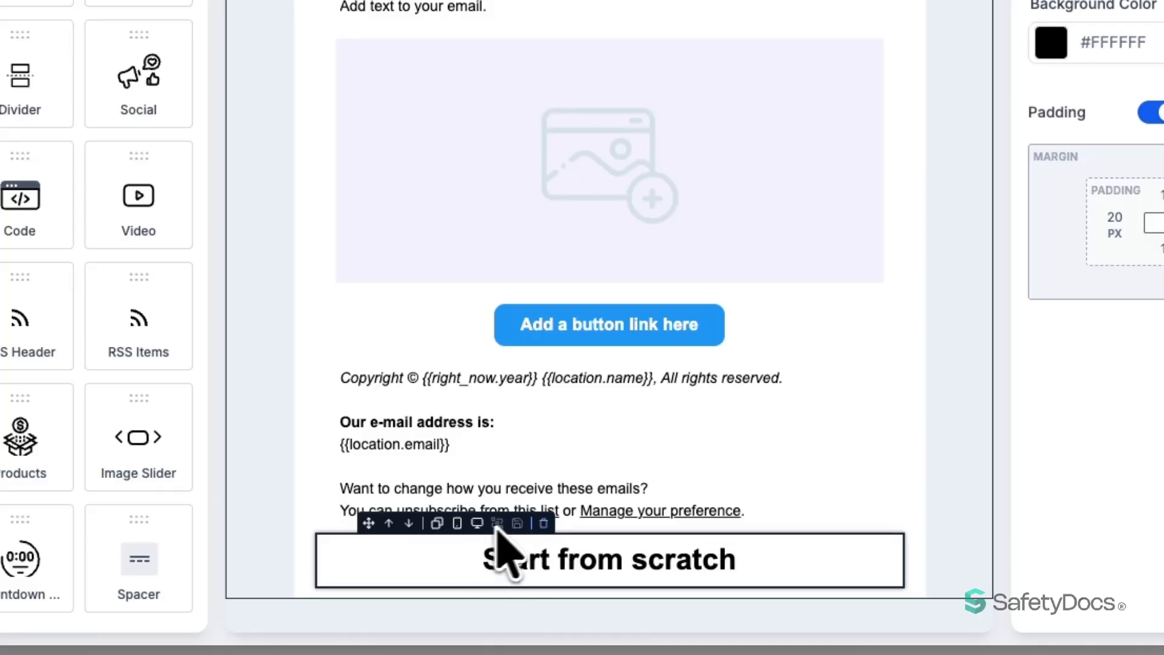
{"action": "left_click", "coordinate": [543, 522]}
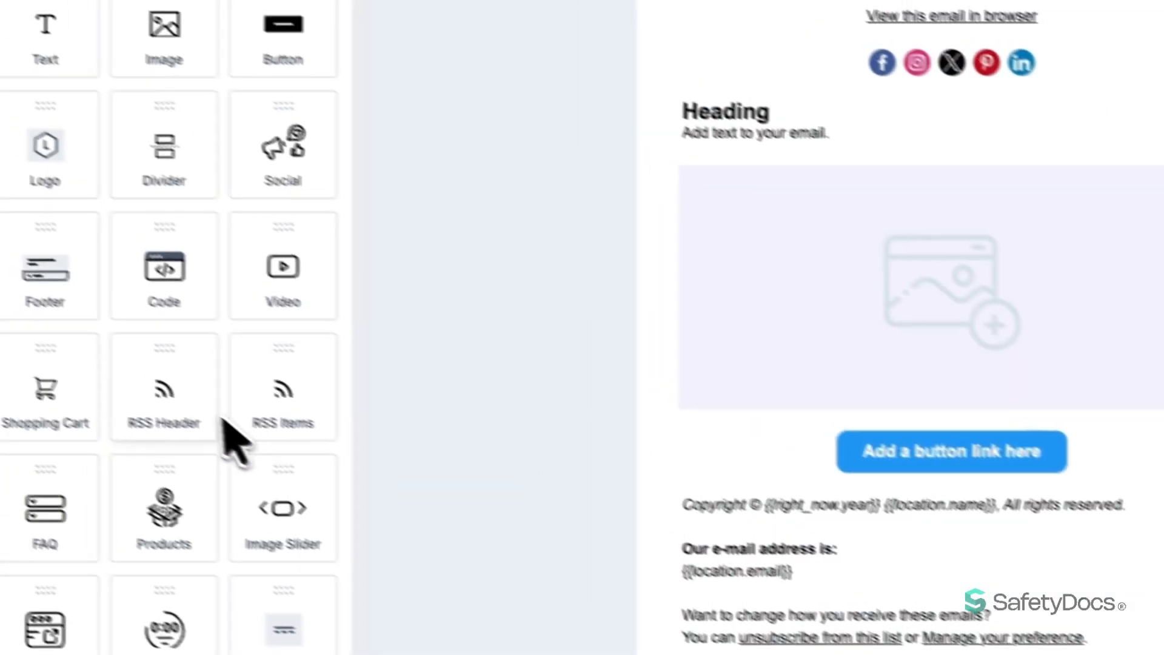
{"action": "scroll", "coordinate": [37, 321], "scroll_direction": "down", "scroll_amount": 4}
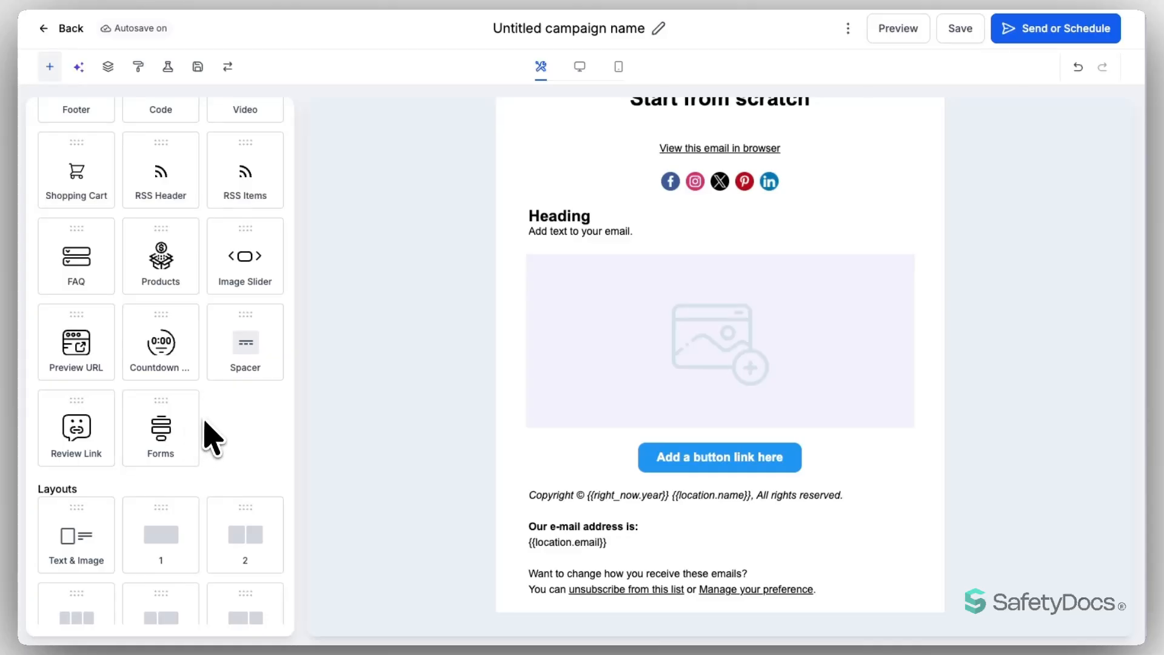
Insert a column section below 'Start from scratch' and set it to a 2/3 : 1/3 split
{"action": "scroll", "coordinate": [209, 431], "scroll_direction": "down", "scroll_amount": 3}
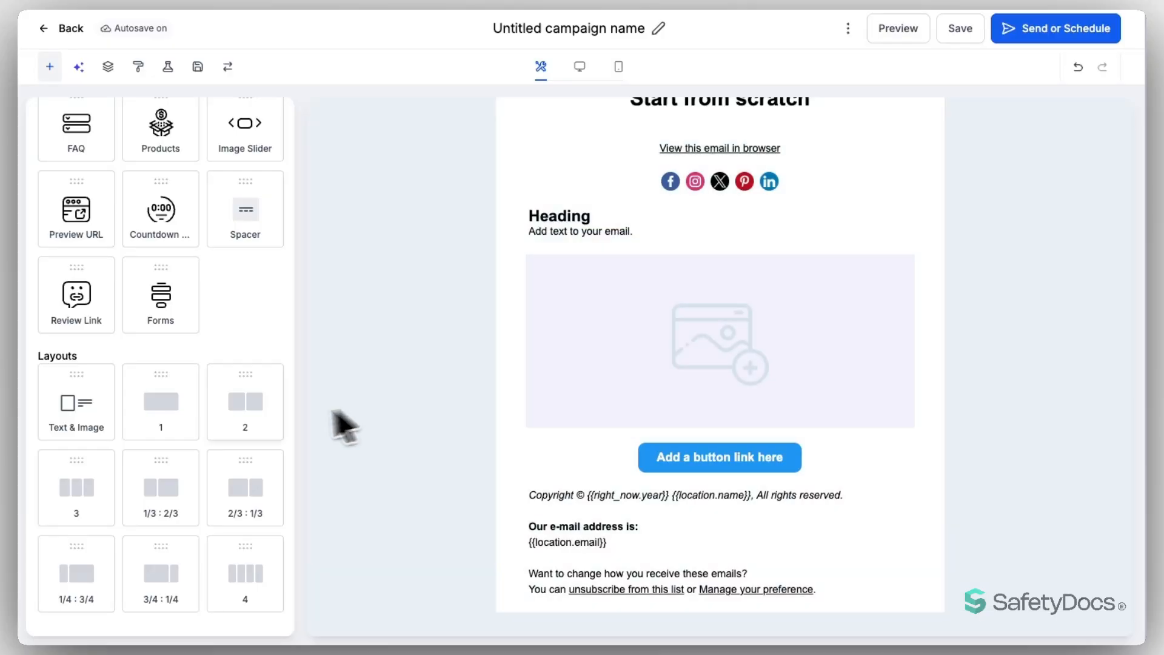
{"action": "left_click_drag", "start_coordinate": [172, 560], "coordinate": [542, 542]}
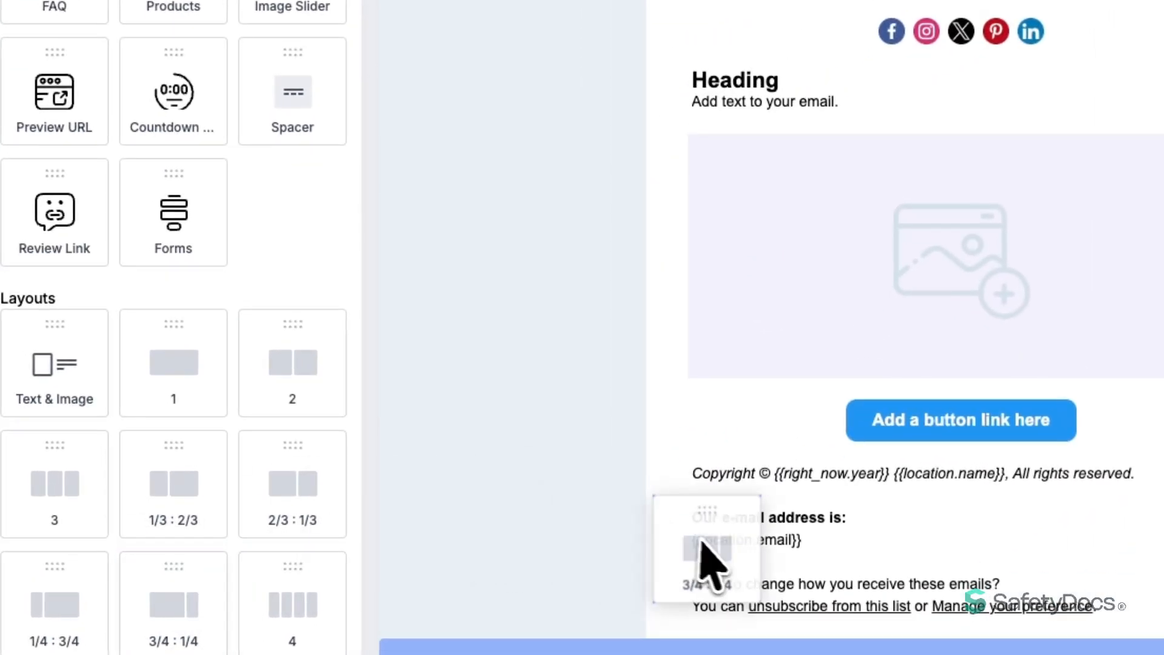
{"action": "left_click_drag", "start_coordinate": [701, 542], "coordinate": [705, 554]}
{"action": "scroll", "coordinate": [681, 538], "scroll_direction": "down", "scroll_amount": 2}
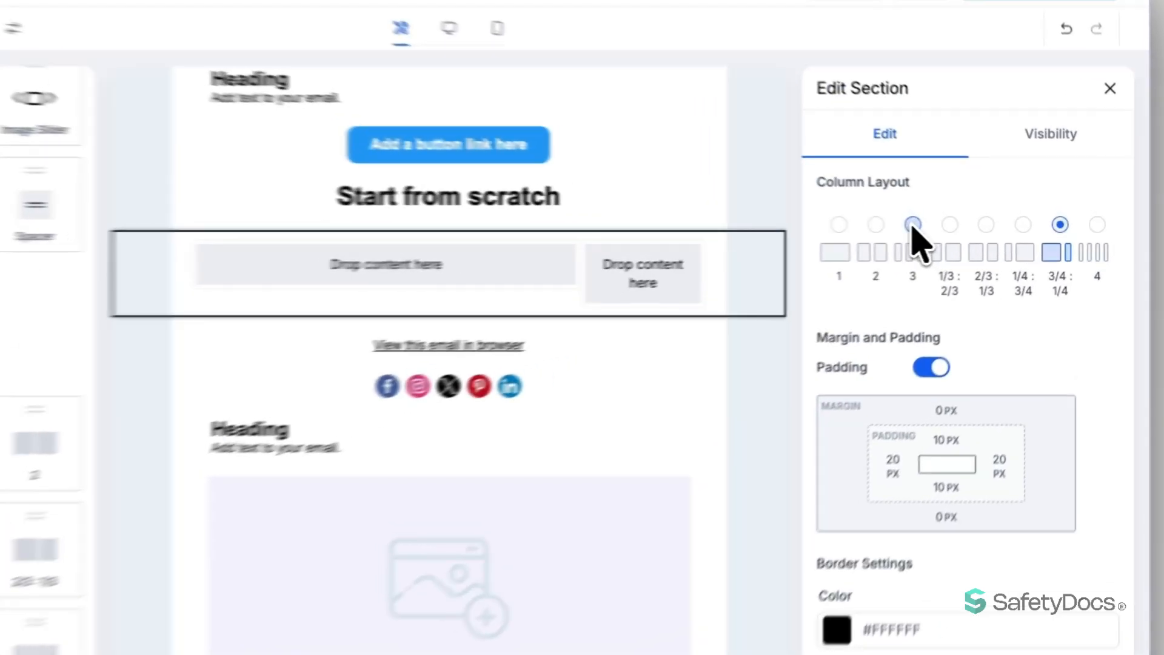
{"action": "left_click", "coordinate": [953, 225]}
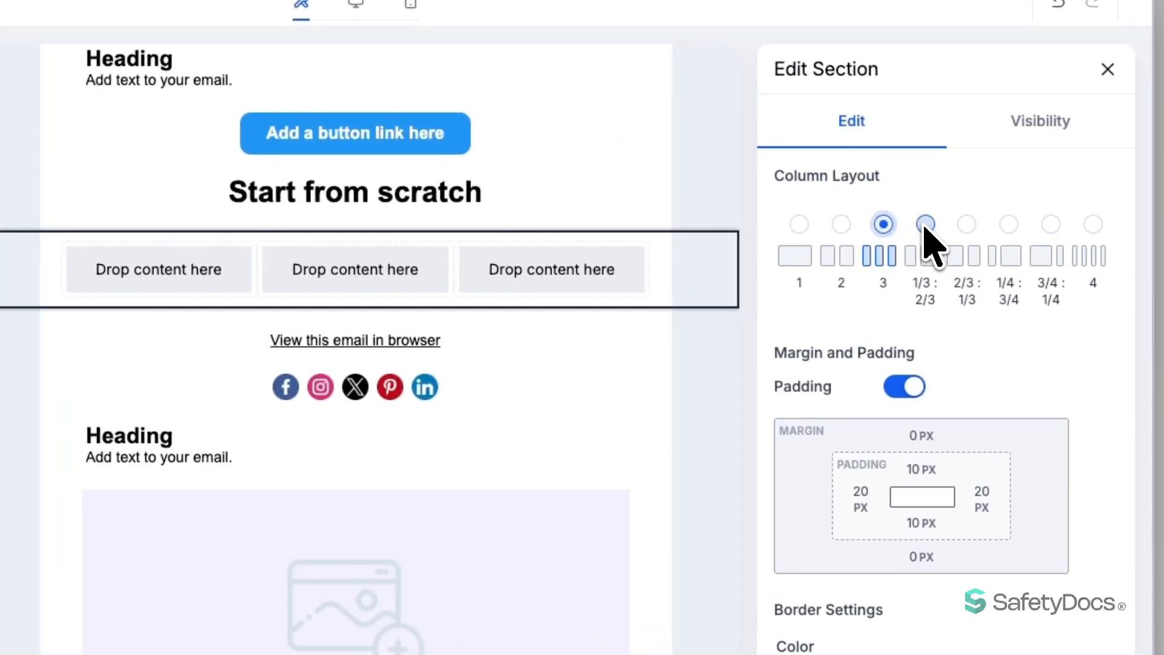
{"action": "left_click", "coordinate": [925, 225]}
{"action": "left_click", "coordinate": [966, 224]}
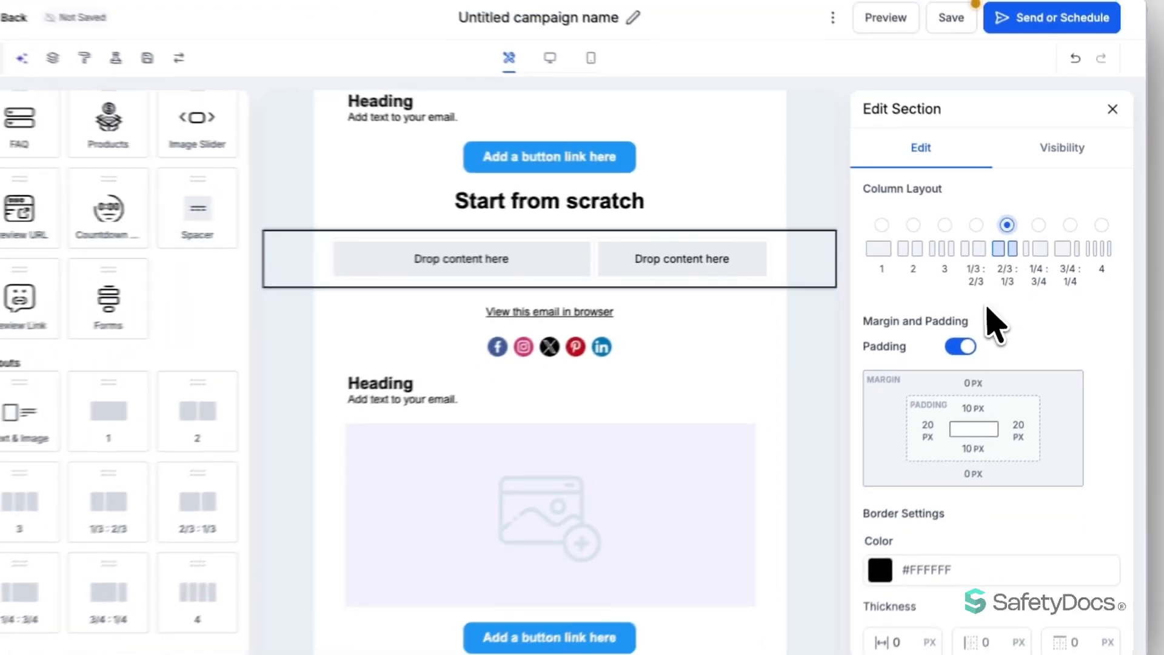
Keep the section padding on and its background at content width after trying the alternatives
{"action": "scroll", "coordinate": [934, 339], "scroll_direction": "down", "scroll_amount": 1}
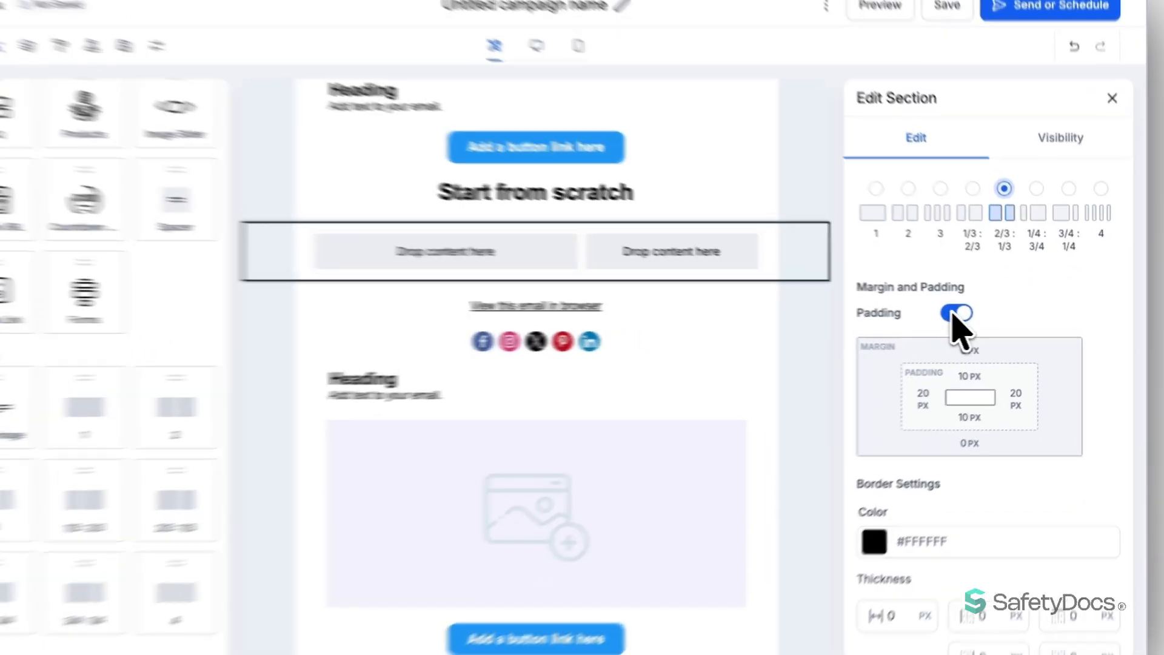
{"action": "left_click", "coordinate": [964, 314]}
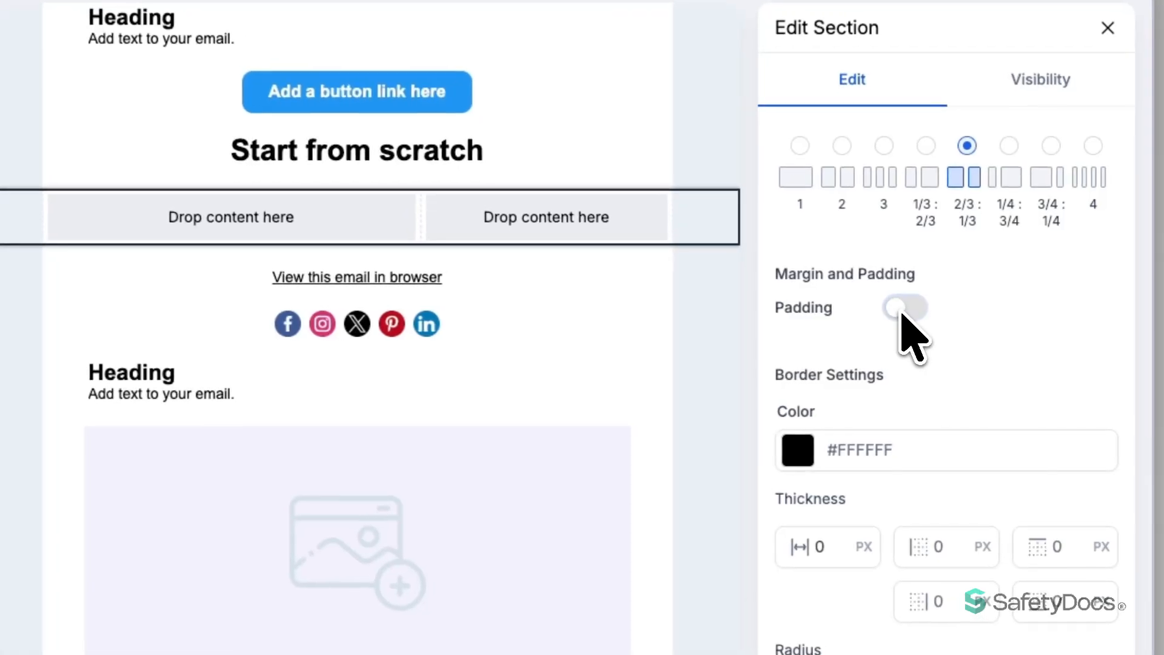
{"action": "left_click", "coordinate": [902, 312]}
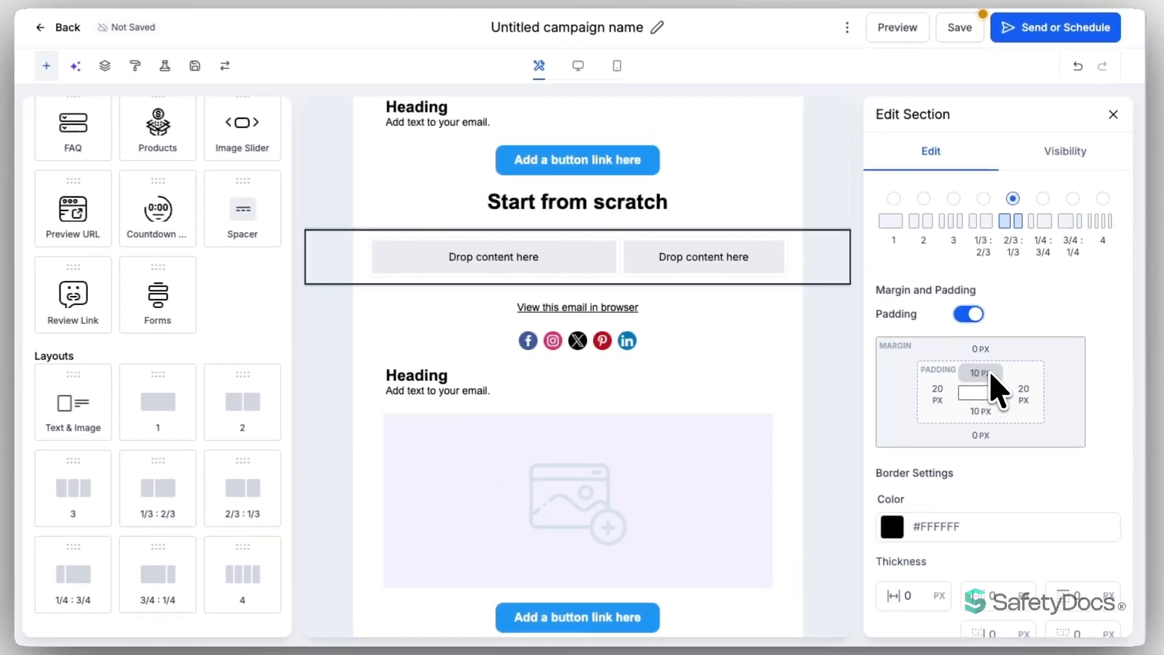
{"action": "scroll", "coordinate": [997, 391], "scroll_direction": "down", "scroll_amount": 5}
{"action": "scroll", "coordinate": [958, 278], "scroll_direction": "up", "scroll_amount": 1}
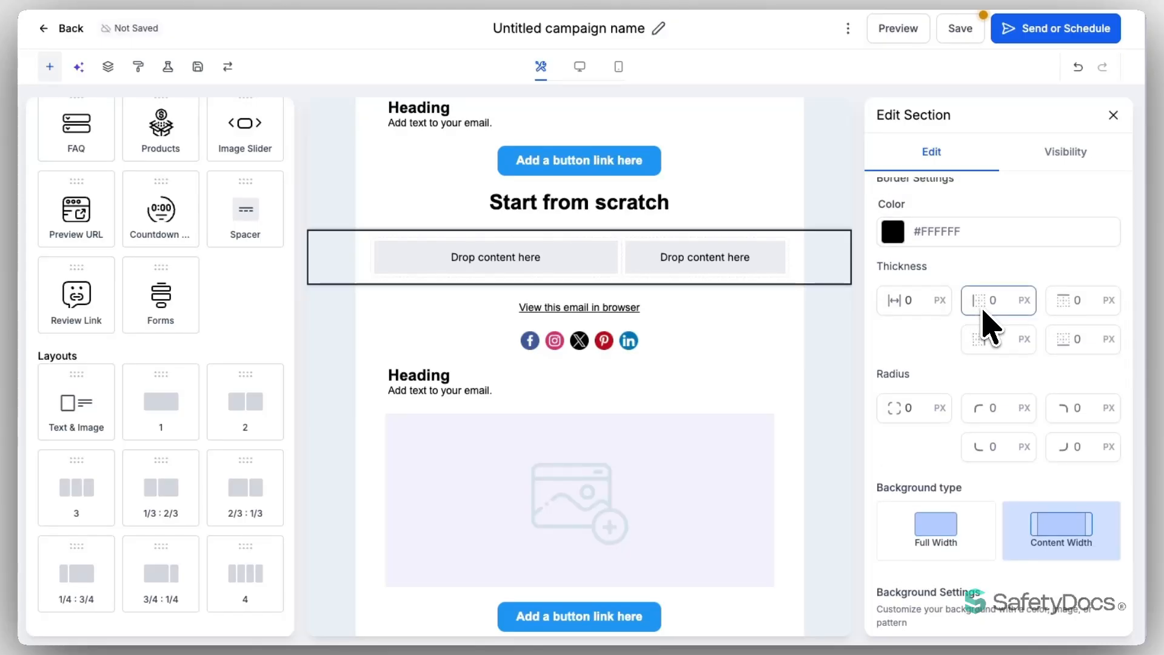
{"action": "scroll", "coordinate": [985, 411], "scroll_direction": "down", "scroll_amount": 3}
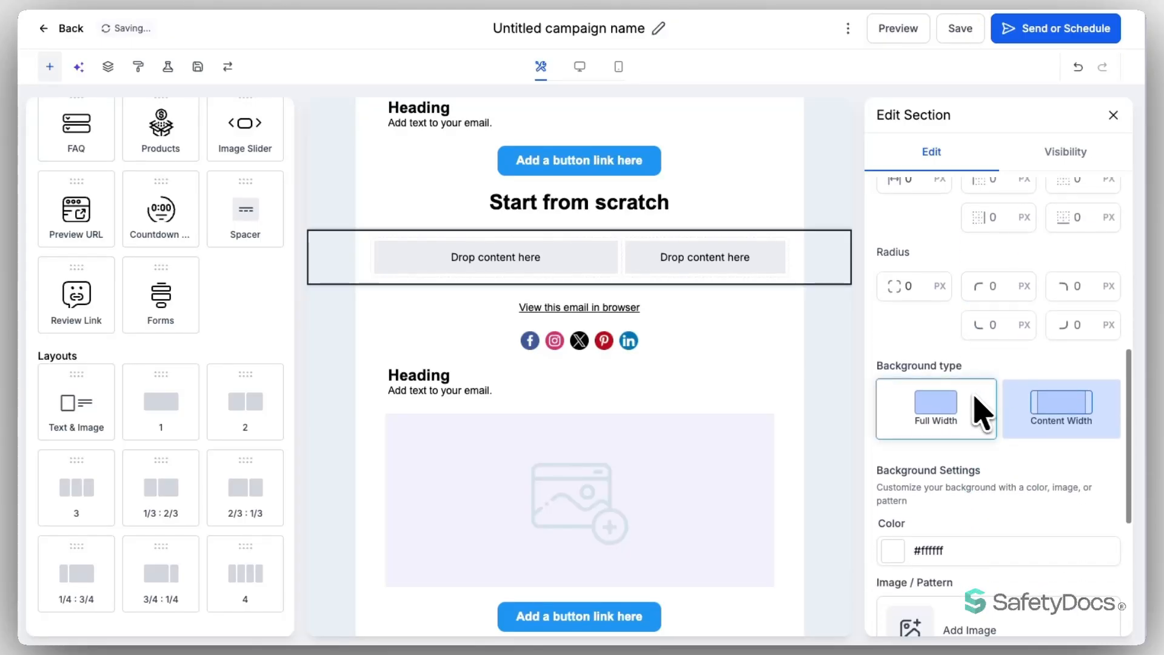
{"action": "left_click", "coordinate": [968, 388]}
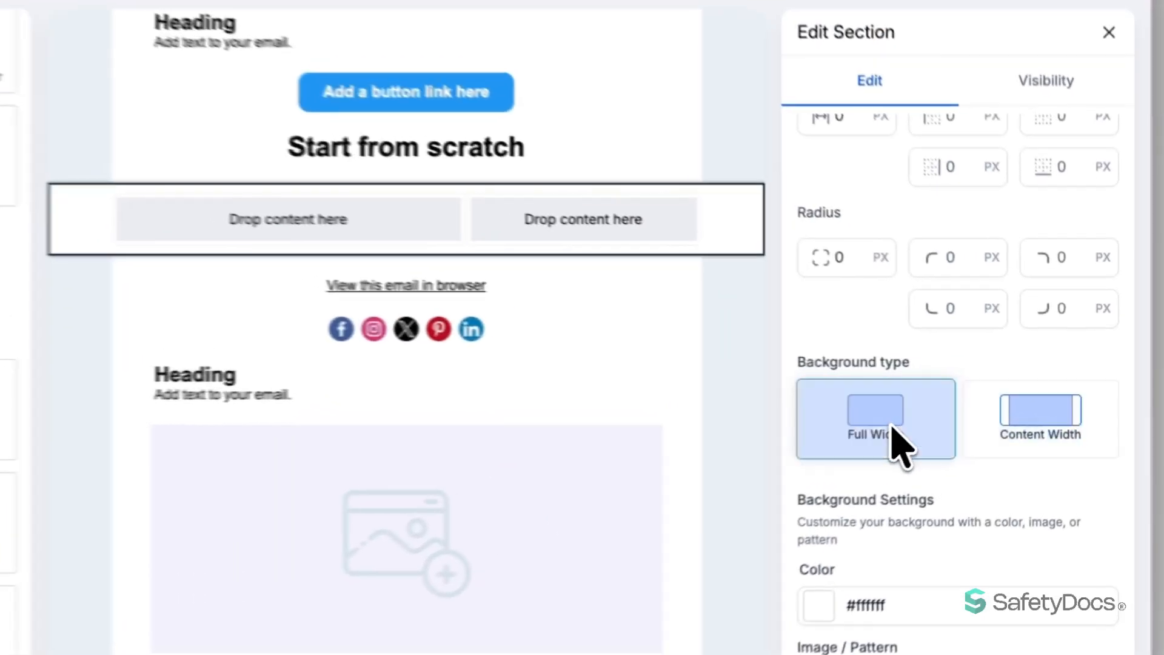
{"action": "left_click", "coordinate": [1053, 409]}
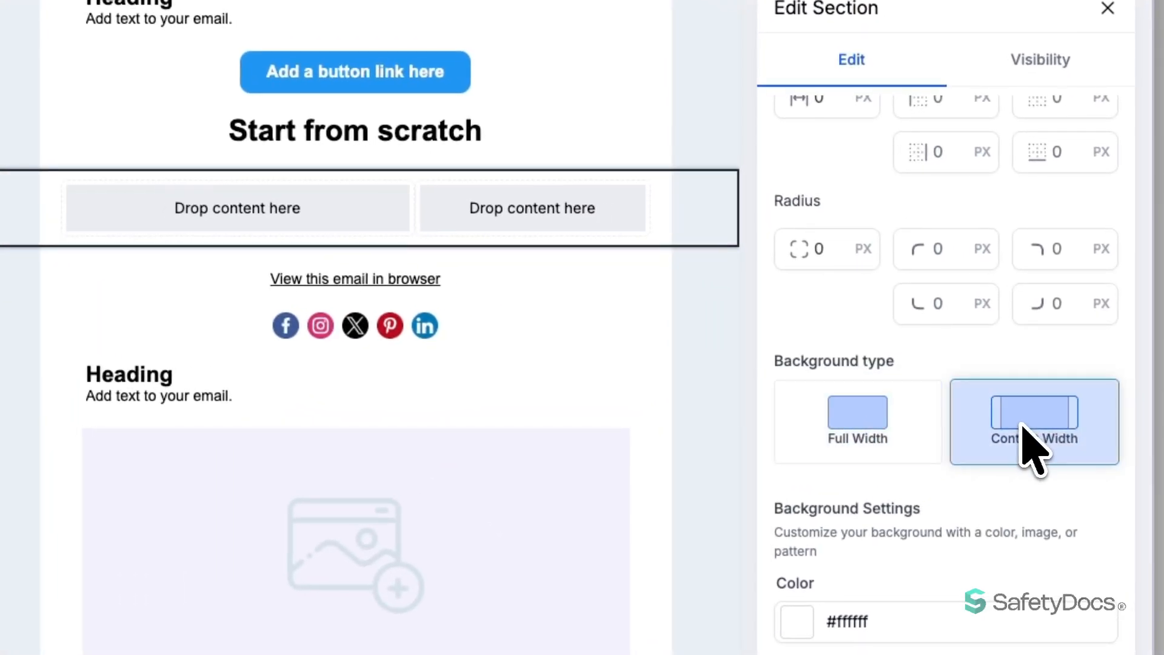
Disable column stacking on mobile for the new two-column section
{"action": "scroll", "coordinate": [1014, 428], "scroll_direction": "down", "scroll_amount": 5}
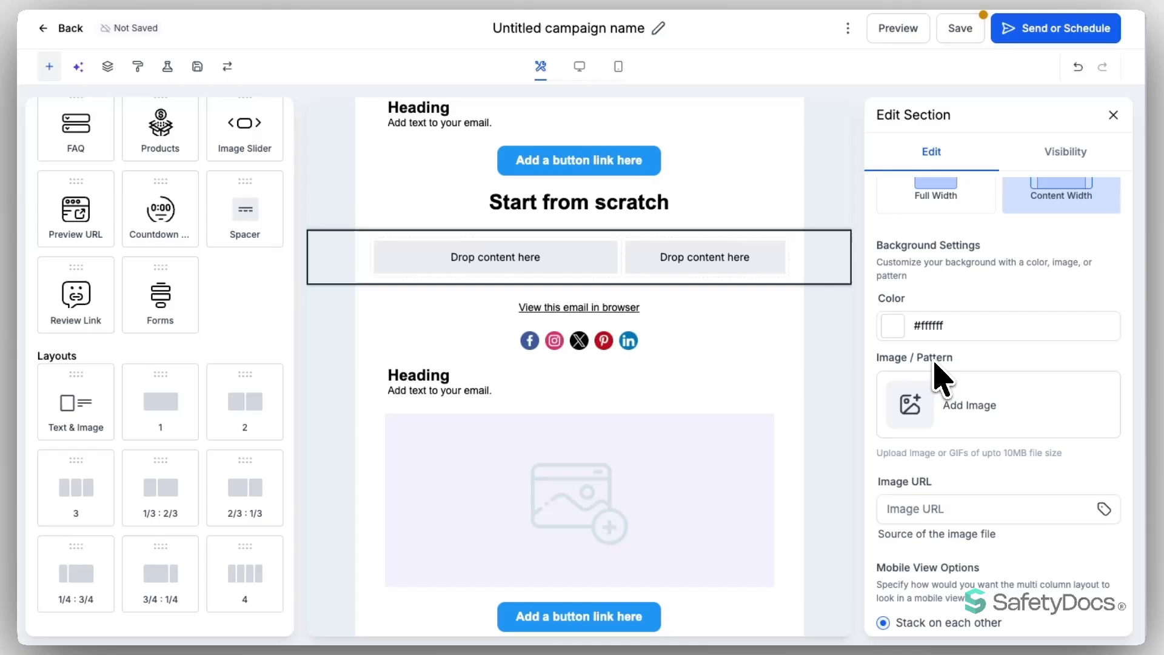
{"action": "scroll", "coordinate": [927, 364], "scroll_direction": "down", "scroll_amount": 2}
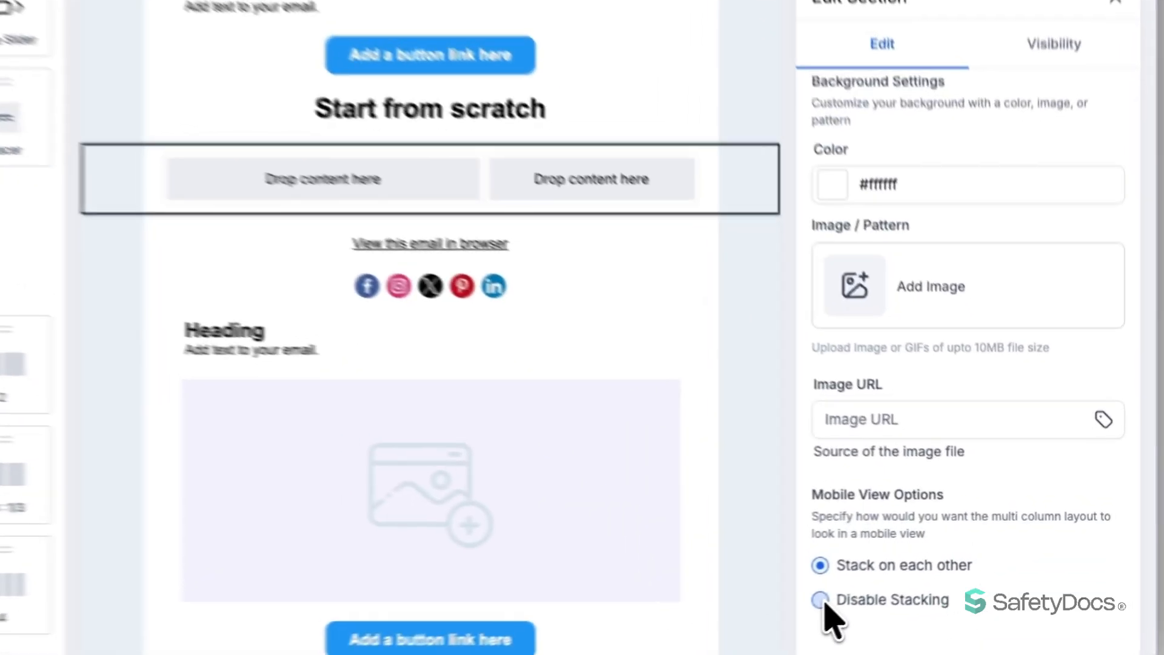
{"action": "left_click", "coordinate": [883, 585]}
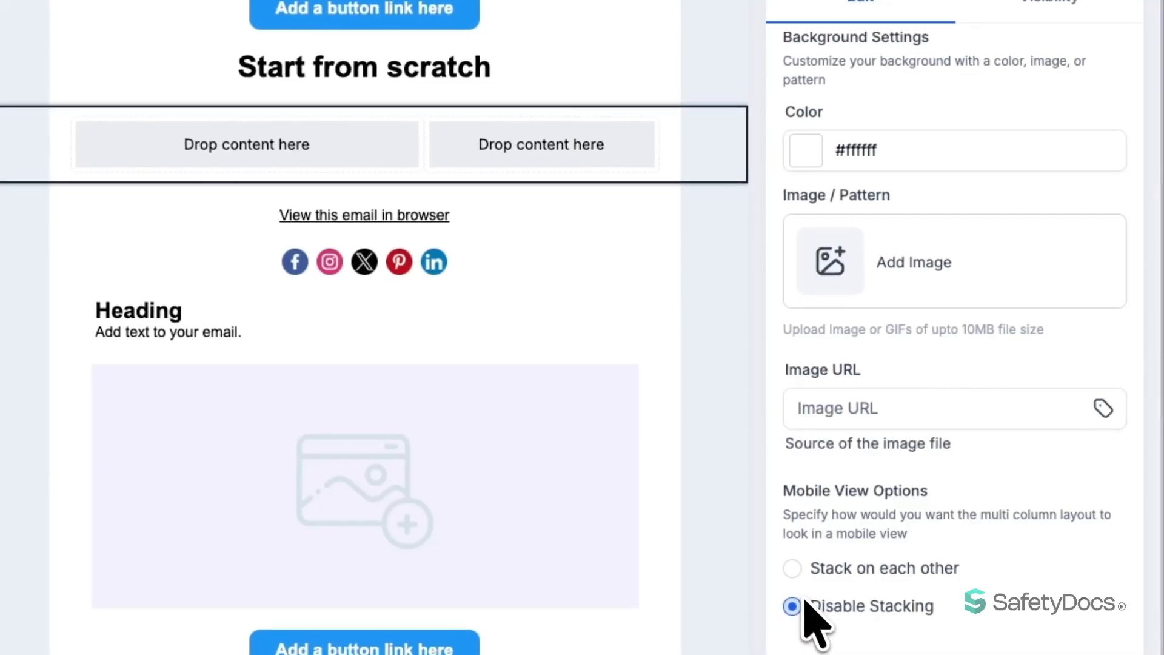
{"action": "left_click", "coordinate": [794, 569]}
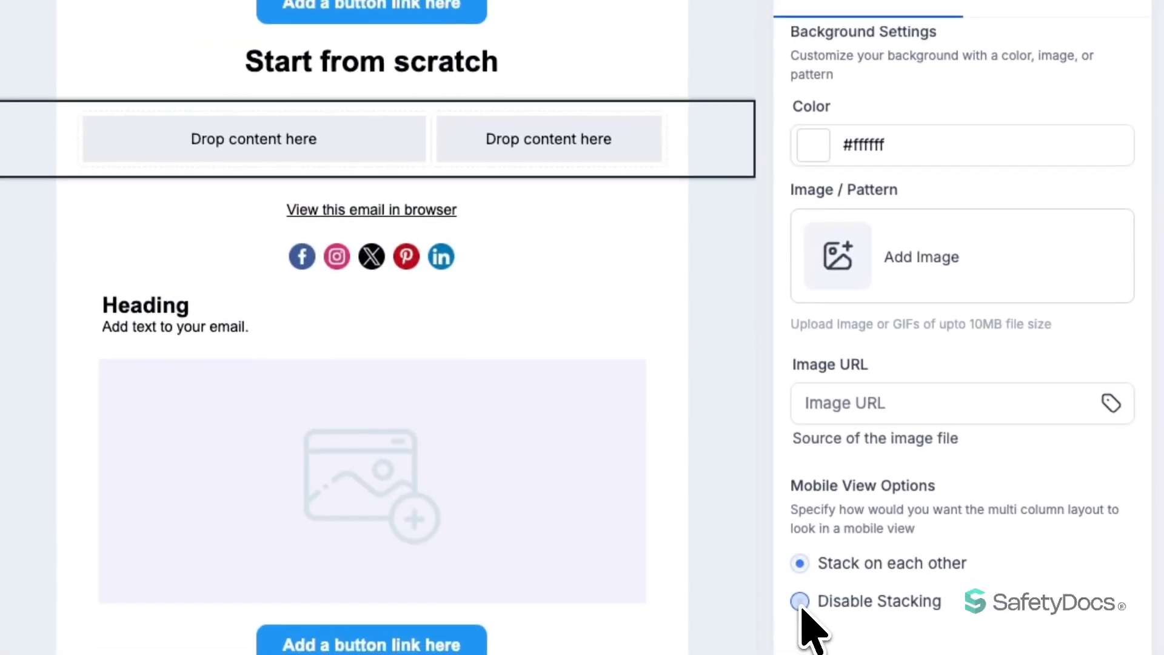
{"action": "left_click", "coordinate": [797, 600]}
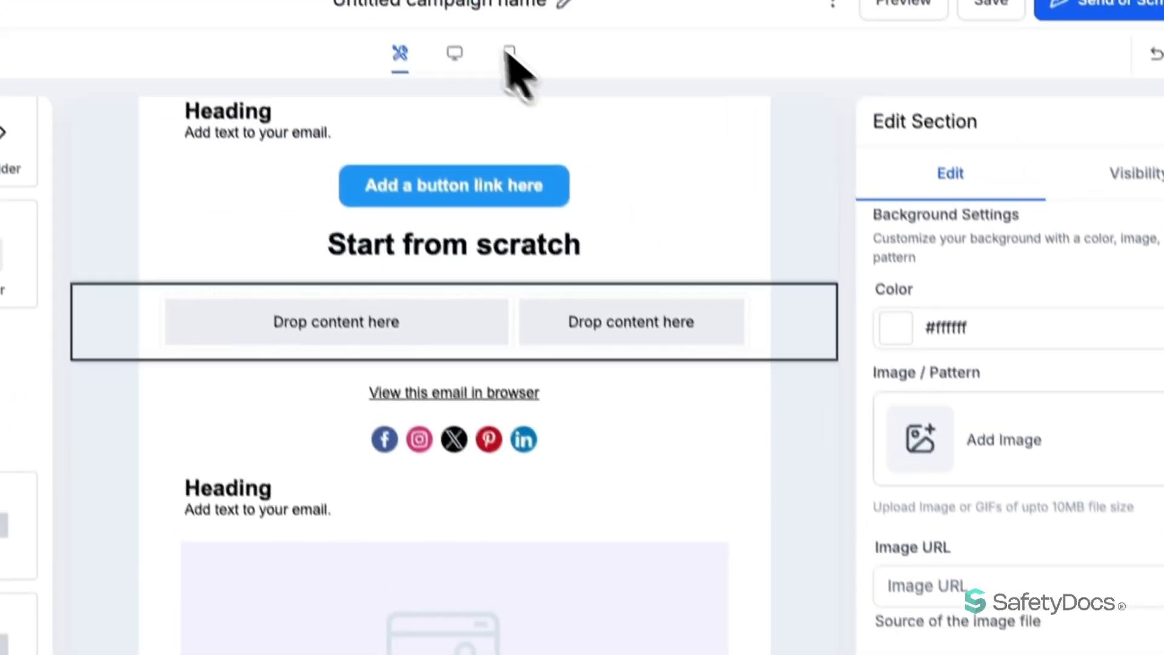
Switch between desktop and mobile previews to check the new section's columns at phone width
{"action": "left_click", "coordinate": [454, 53]}
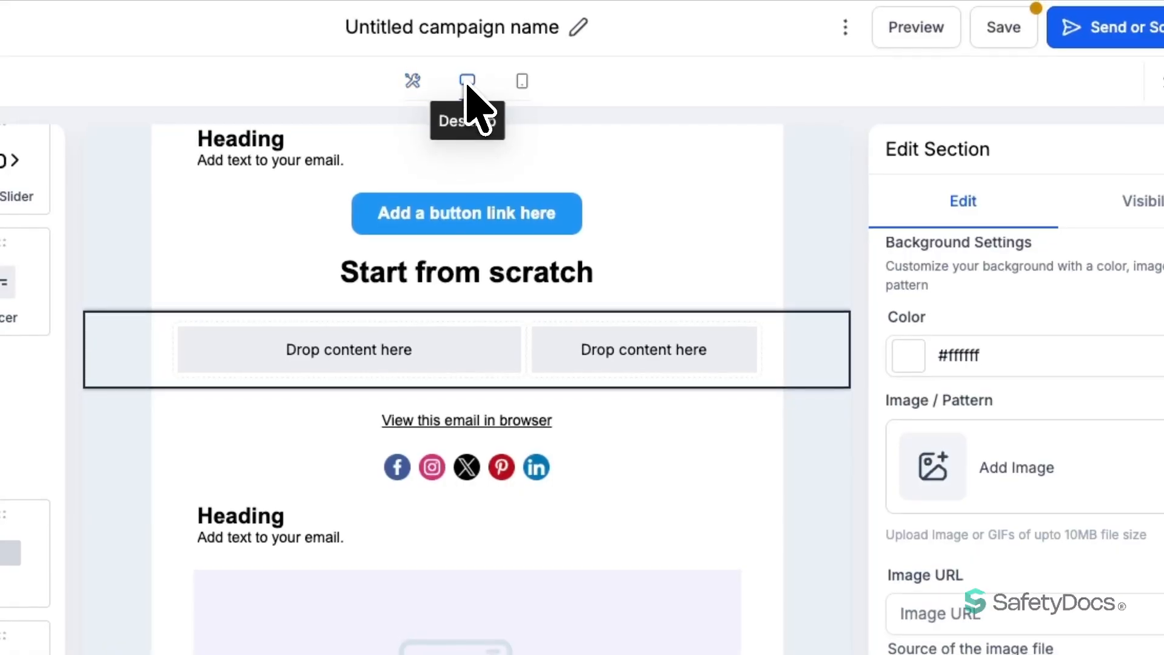
{"action": "left_click", "coordinate": [509, 53]}
{"action": "left_click", "coordinate": [520, 81]}
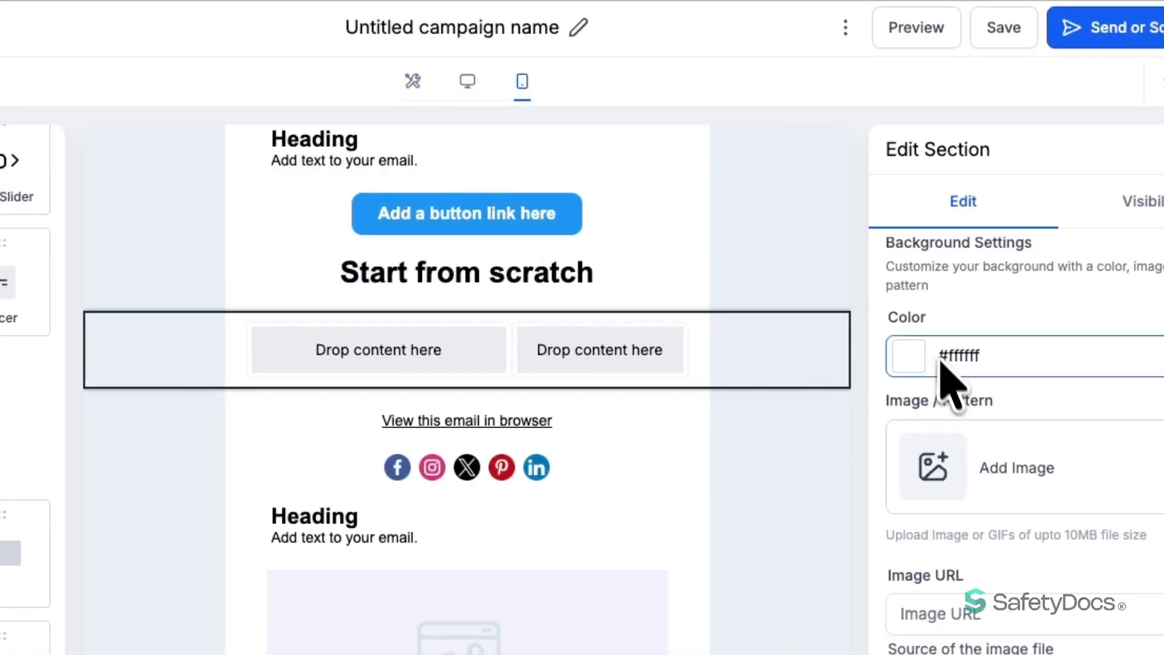
{"action": "left_click", "coordinate": [411, 81]}
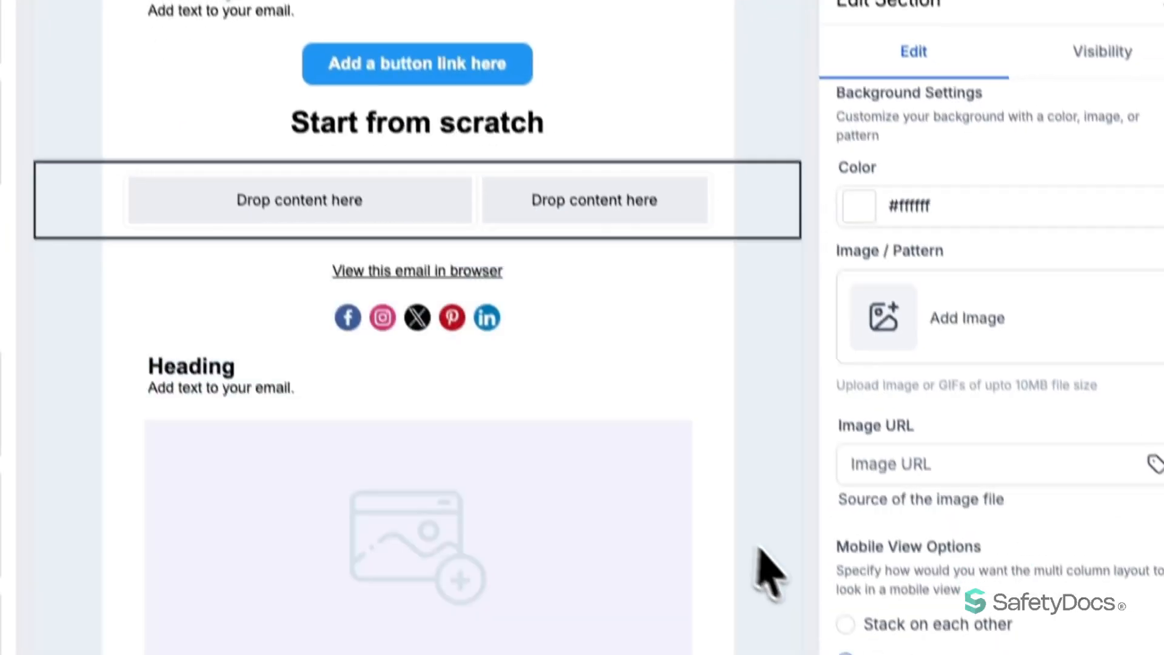
{"action": "left_click", "coordinate": [846, 624]}
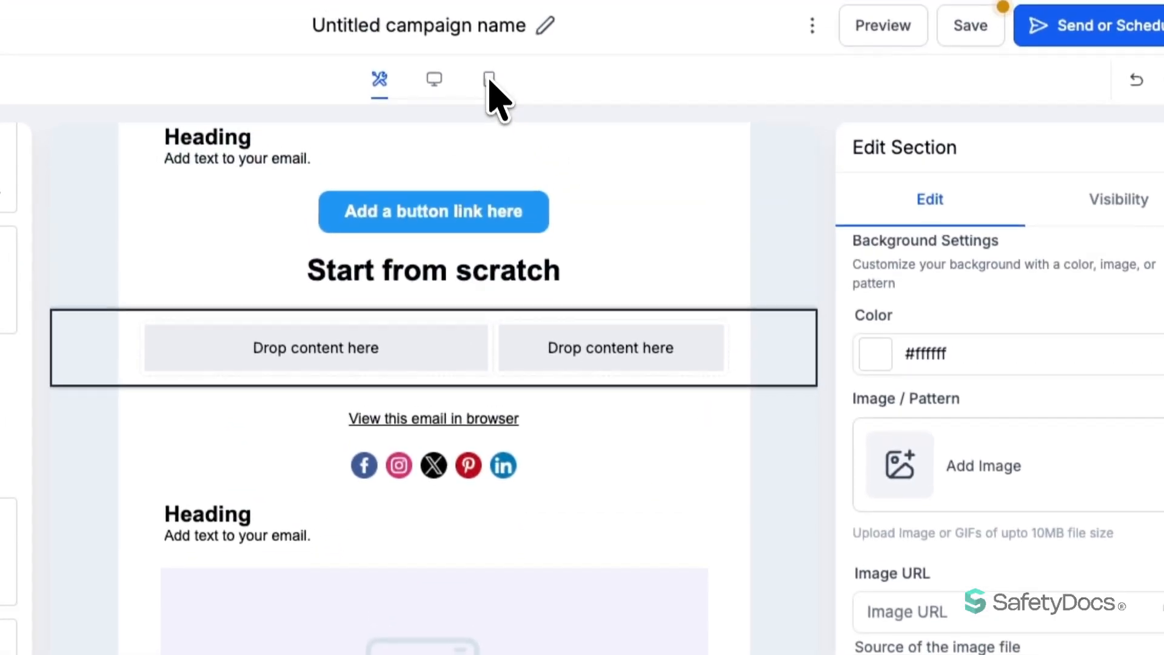
{"action": "left_click", "coordinate": [489, 81]}
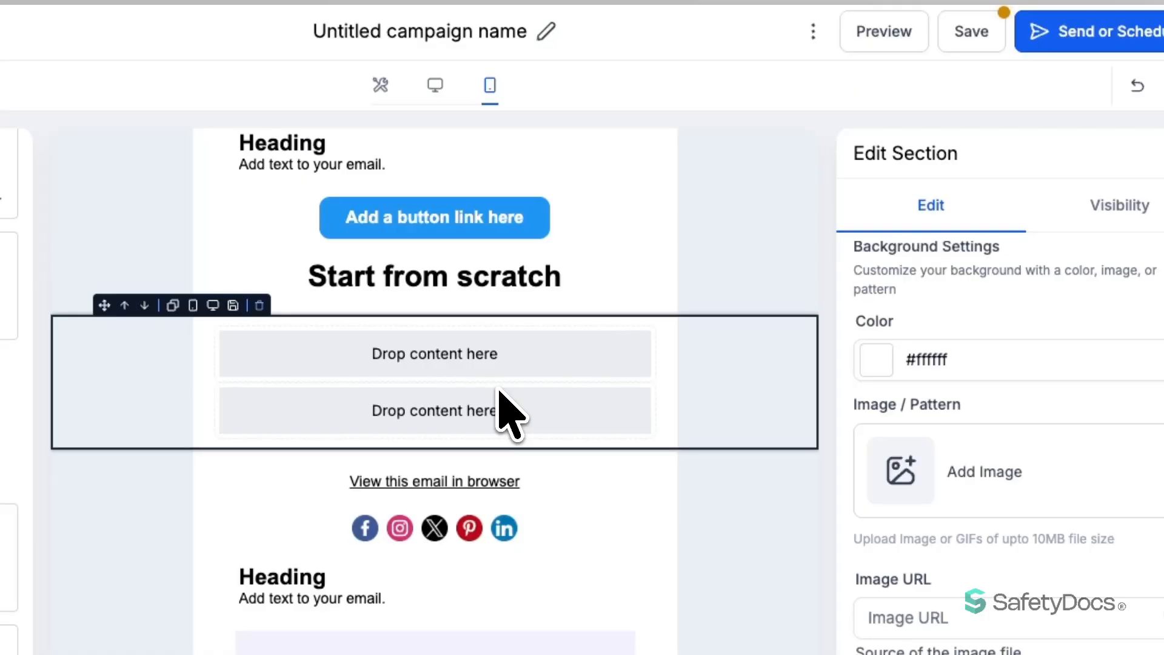
Select the top button and highlight its entire label text
{"action": "left_click", "coordinate": [590, 219]}
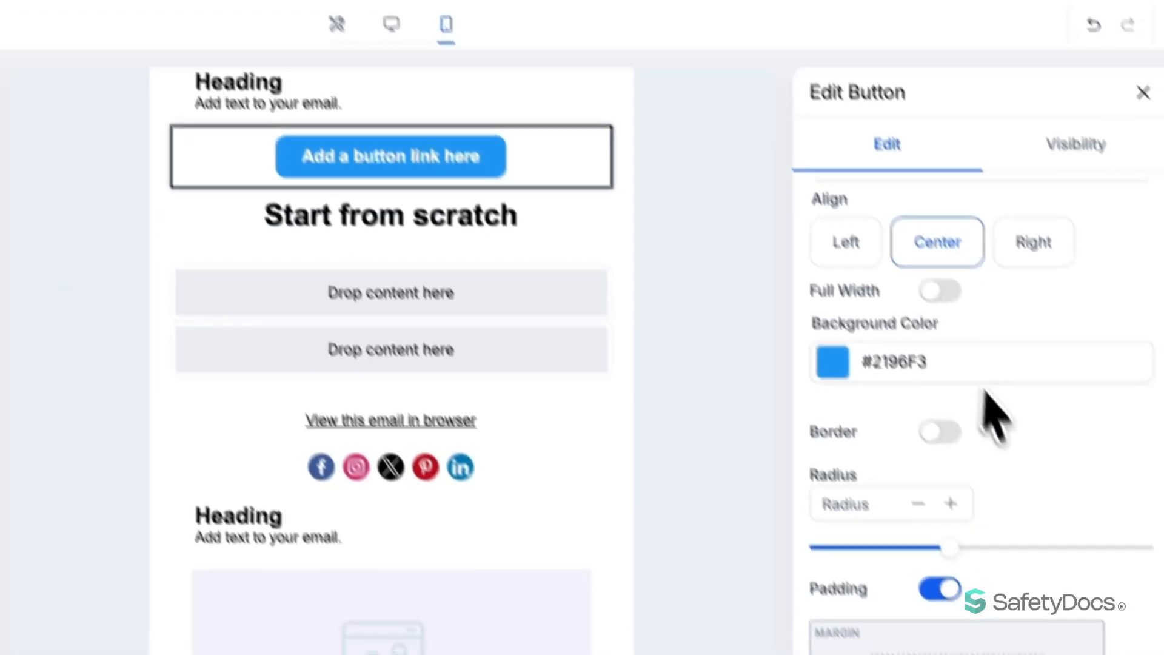
{"action": "scroll", "coordinate": [1071, 522], "scroll_direction": "up", "scroll_amount": 6}
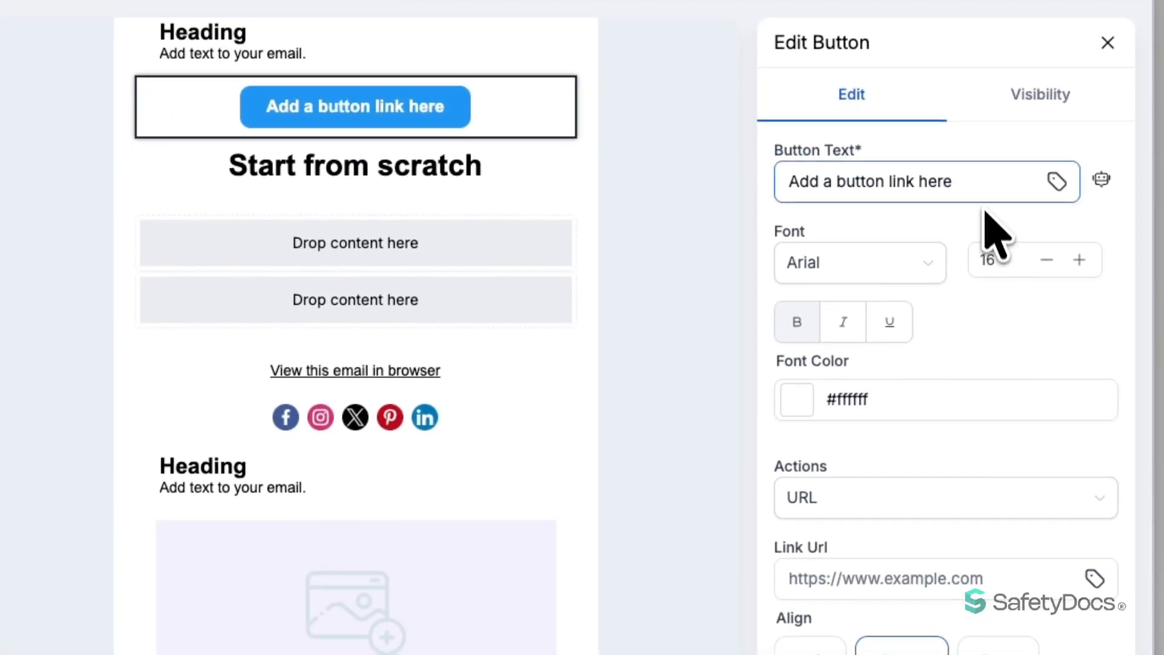
{"action": "left_click", "coordinate": [791, 182]}
{"action": "left_click_drag", "start_coordinate": [792, 181], "coordinate": [969, 184]}
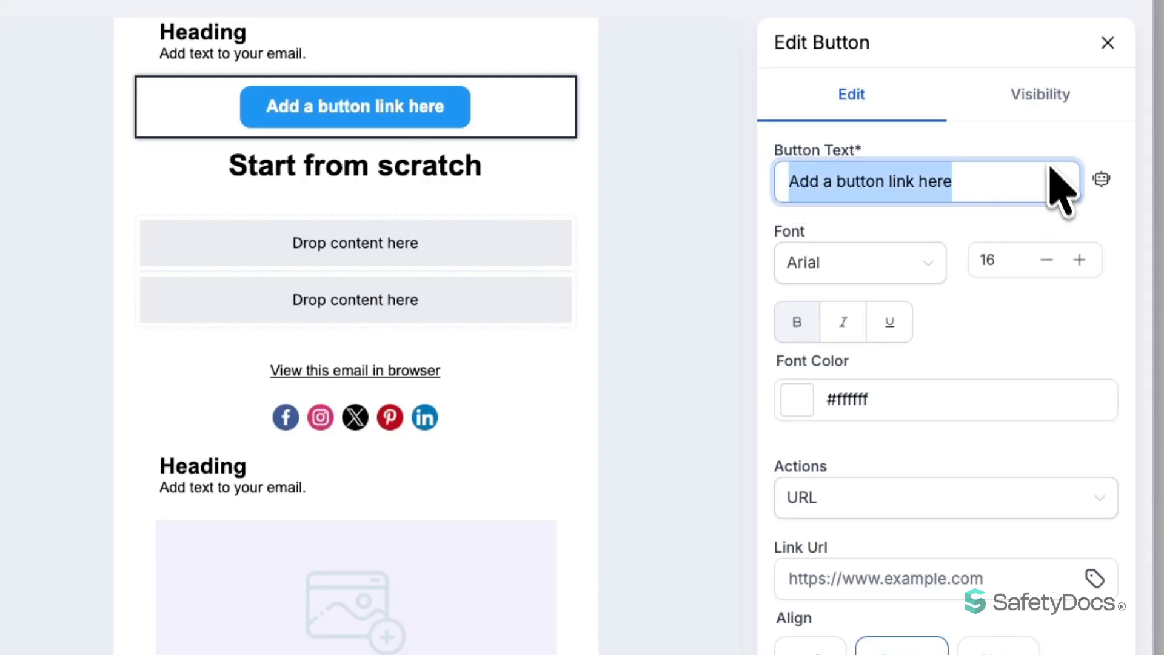
Turn on Conditional Sending for the top button and look through the condition operators
{"action": "left_click", "coordinate": [1043, 109]}
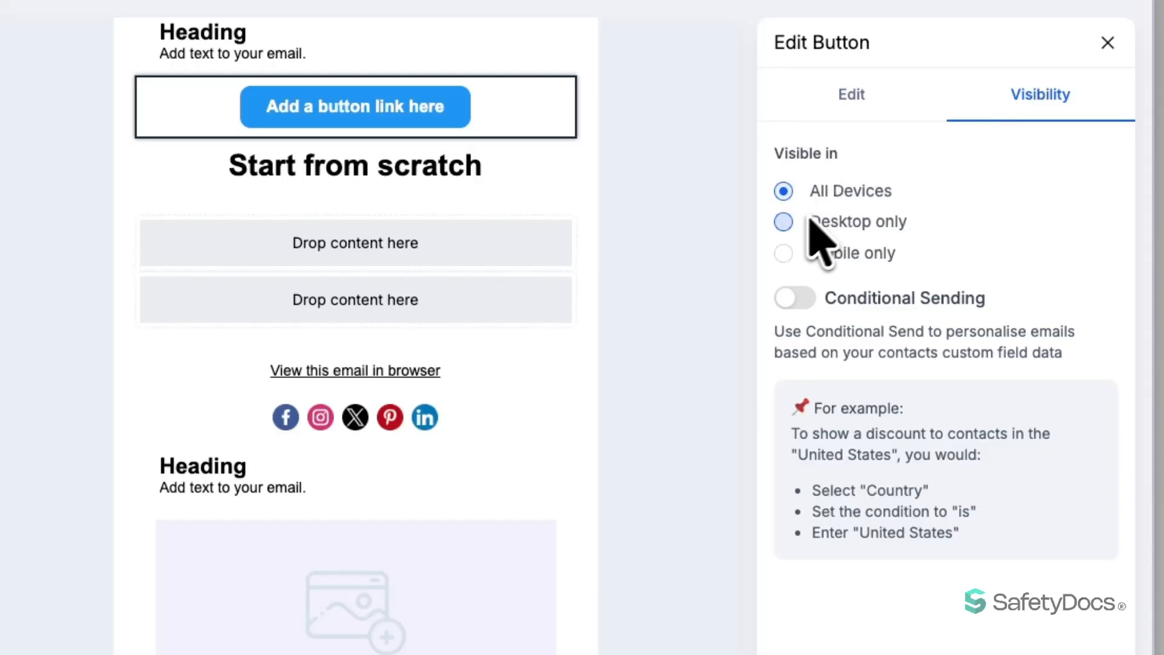
{"action": "left_click", "coordinate": [783, 222]}
{"action": "left_click", "coordinate": [795, 298]}
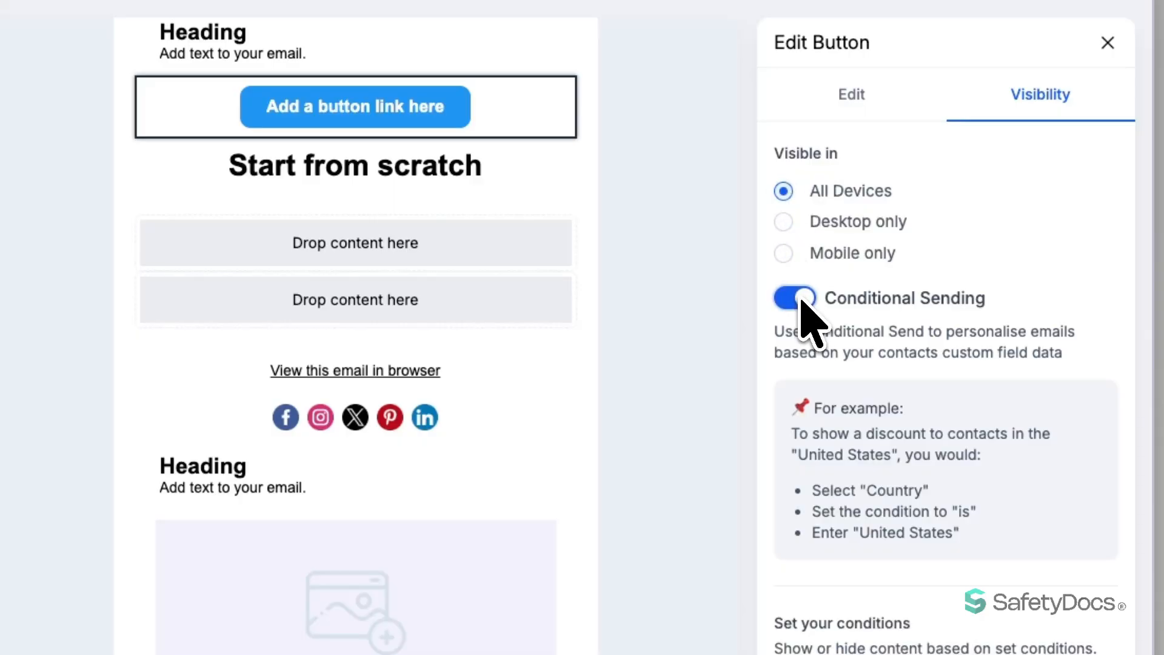
{"action": "scroll", "coordinate": [908, 532], "scroll_direction": "down", "scroll_amount": 5}
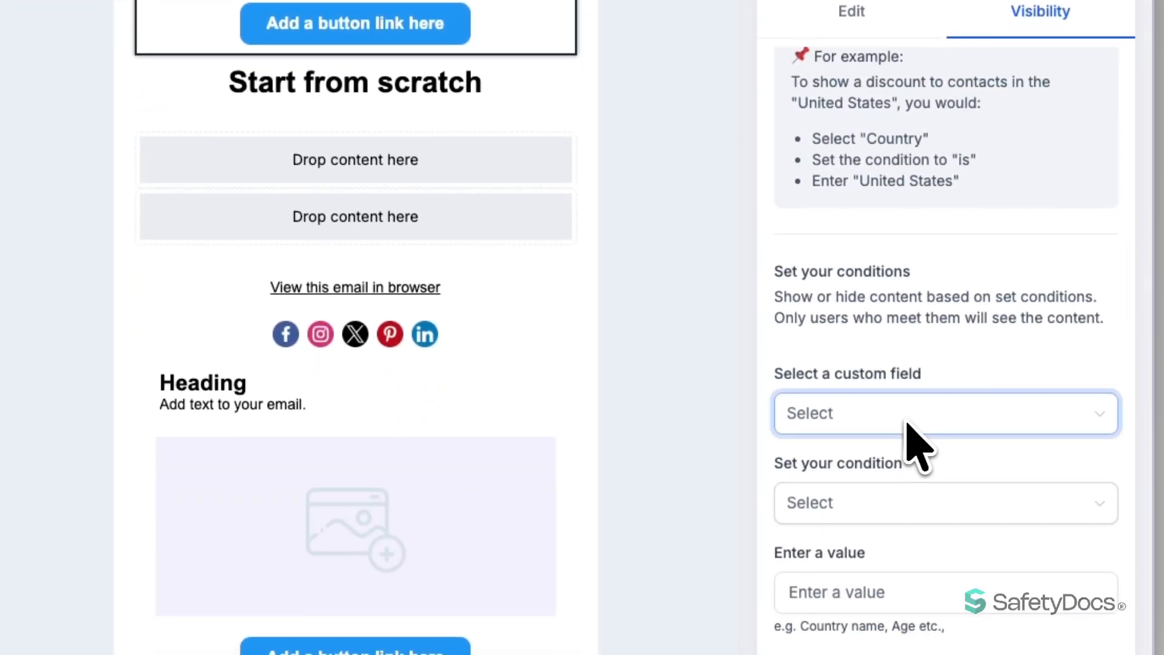
{"action": "left_click", "coordinate": [921, 503]}
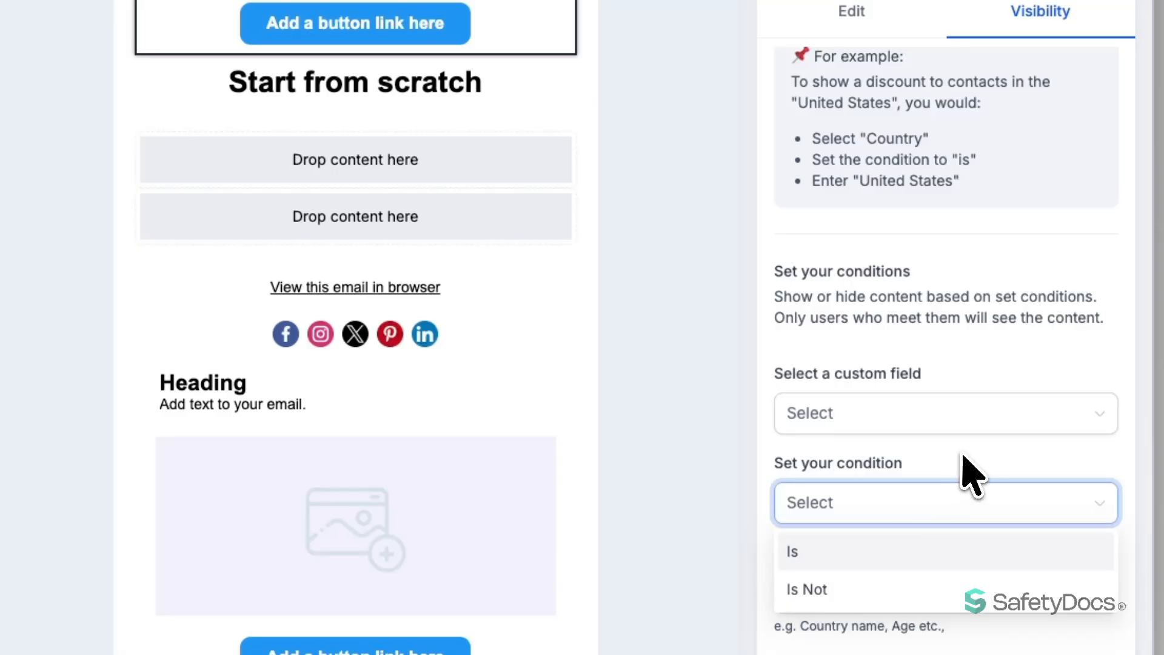
{"action": "left_click", "coordinate": [948, 500]}
{"action": "left_click", "coordinate": [857, 597]}
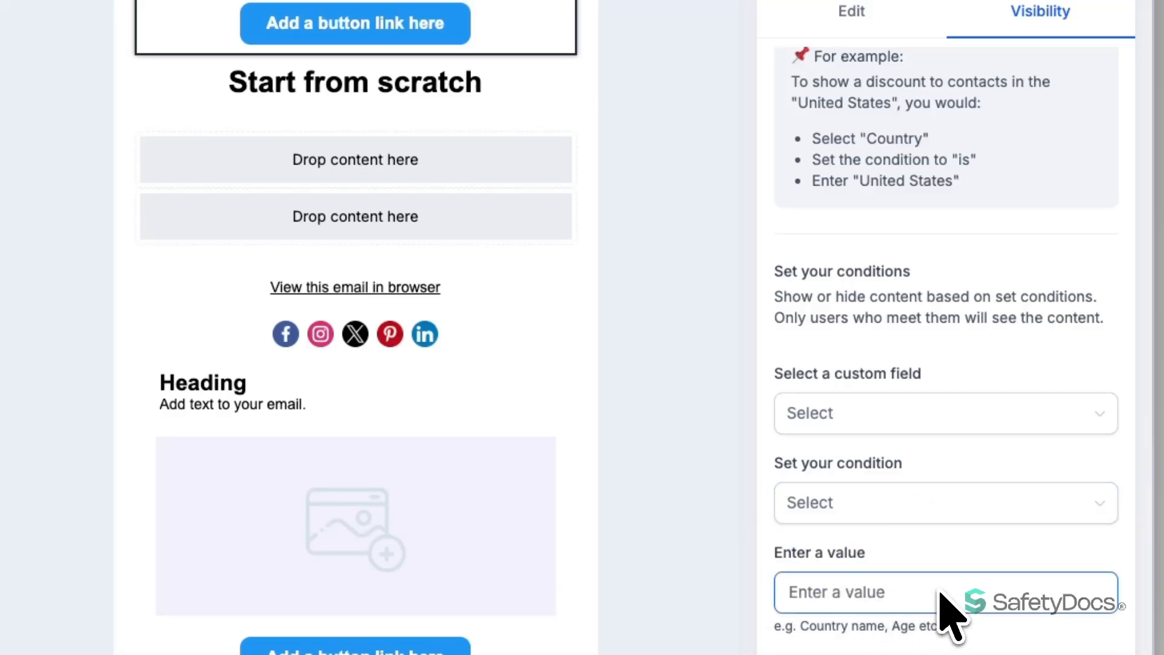
{"action": "scroll", "coordinate": [896, 364], "scroll_direction": "up", "scroll_amount": 5}
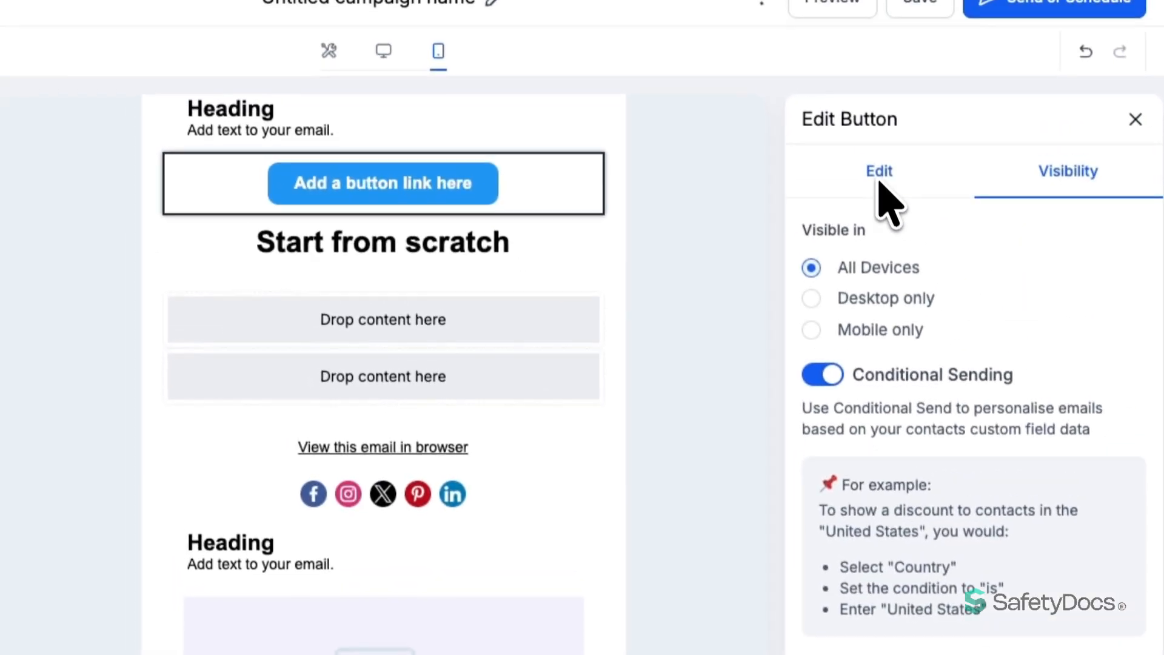
Return to the button's Edit settings: Arial 16, white text, #2196F3 background
{"action": "left_click", "coordinate": [868, 95]}
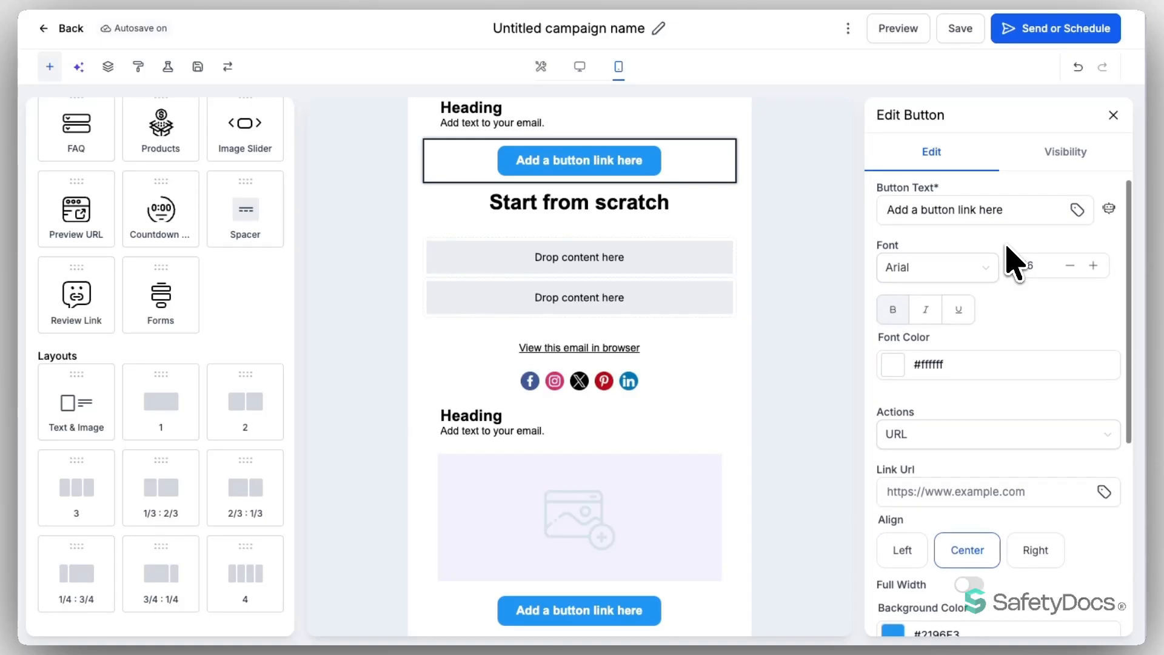
{"action": "scroll", "coordinate": [970, 282], "scroll_direction": "down", "scroll_amount": 3}
{"action": "scroll", "coordinate": [968, 351], "scroll_direction": "down", "scroll_amount": 3}
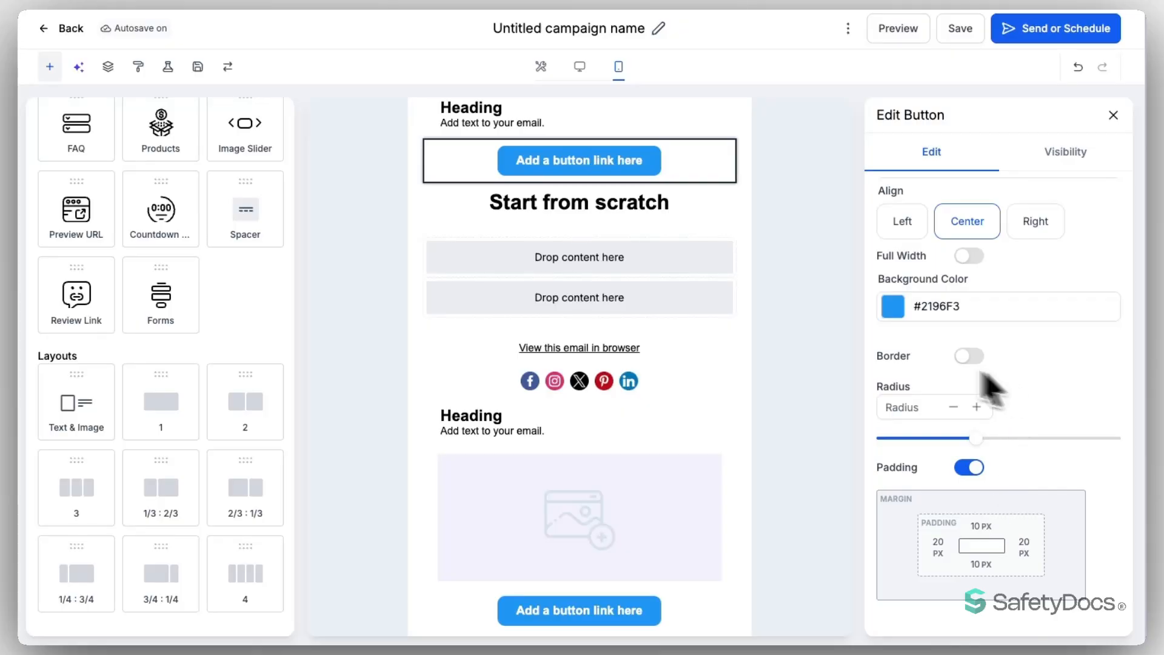
Italicize the 'Start from scratch' heading and bring up the Email AI assistant
{"action": "left_click", "coordinate": [546, 208]}
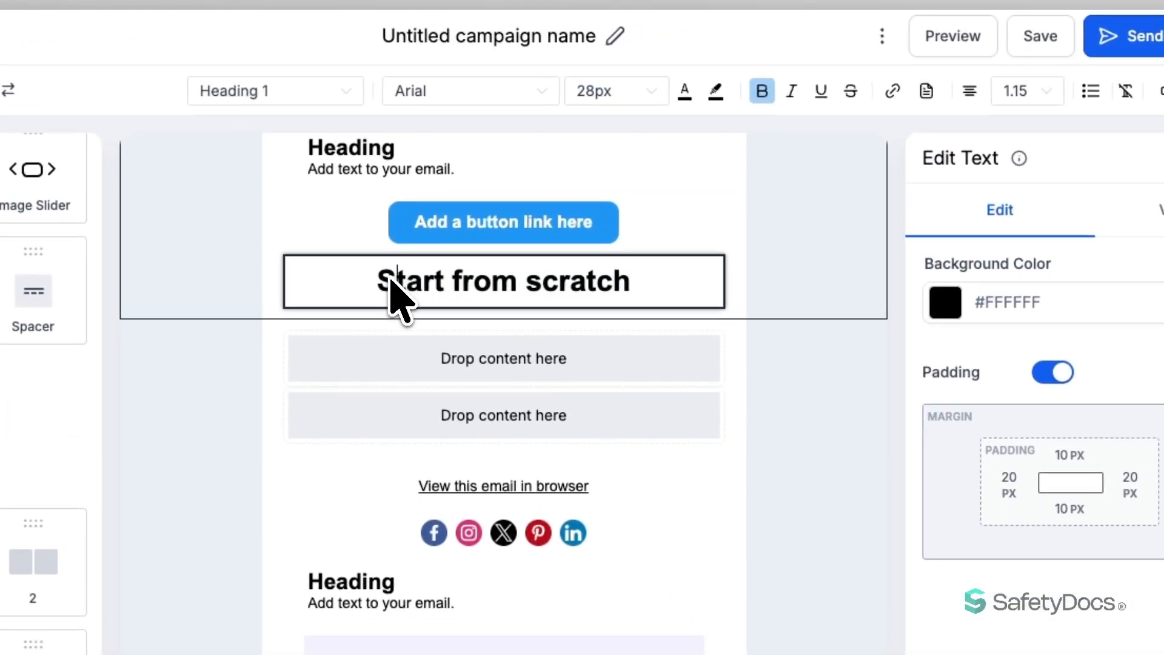
{"action": "left_click_drag", "start_coordinate": [380, 279], "coordinate": [634, 295]}
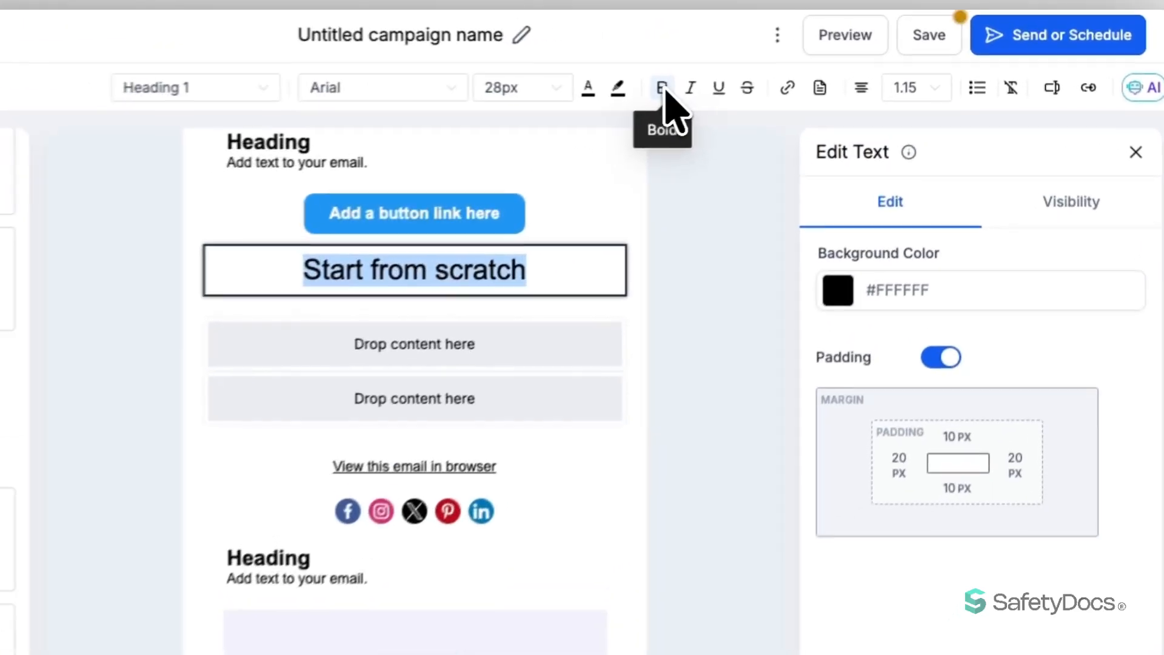
{"action": "left_click", "coordinate": [689, 87]}
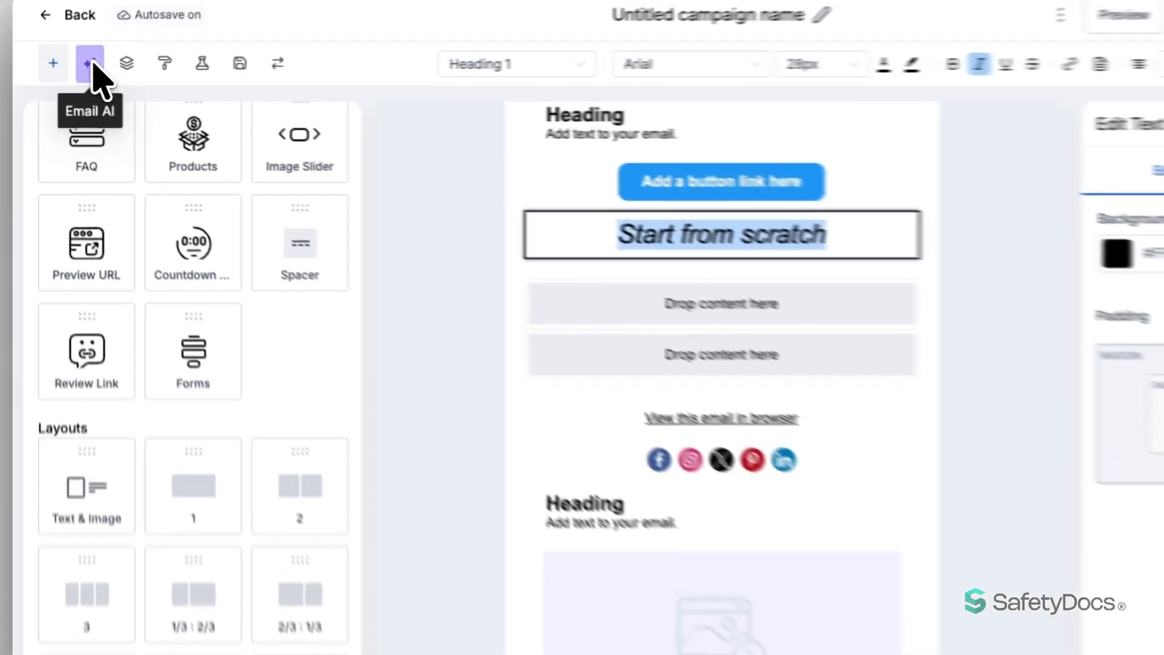
{"action": "left_click", "coordinate": [79, 67]}
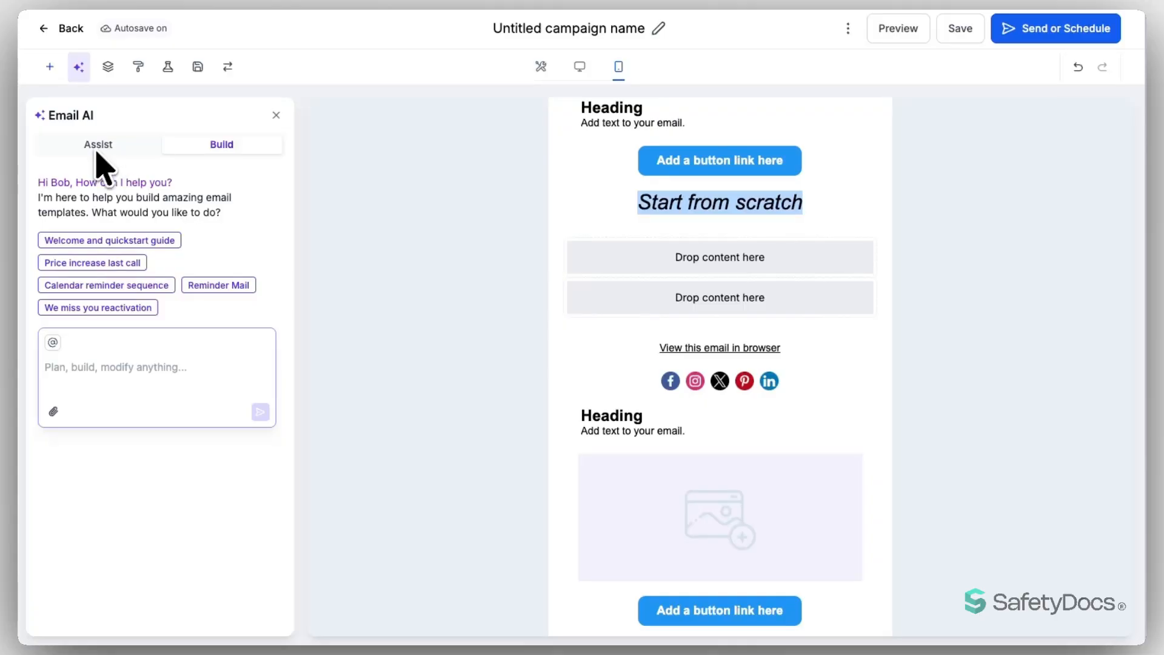
Have Email AI build a Reminder Mail for an 'Ecommerce store'
{"action": "left_click", "coordinate": [213, 286]}
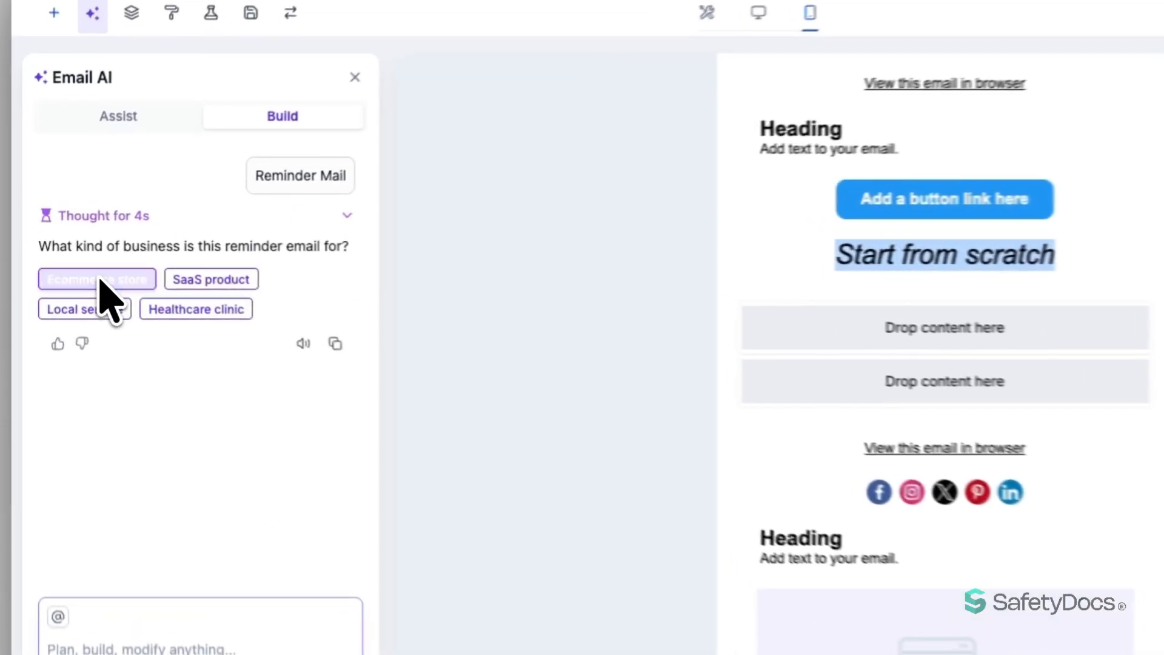
{"action": "left_click", "coordinate": [115, 268]}
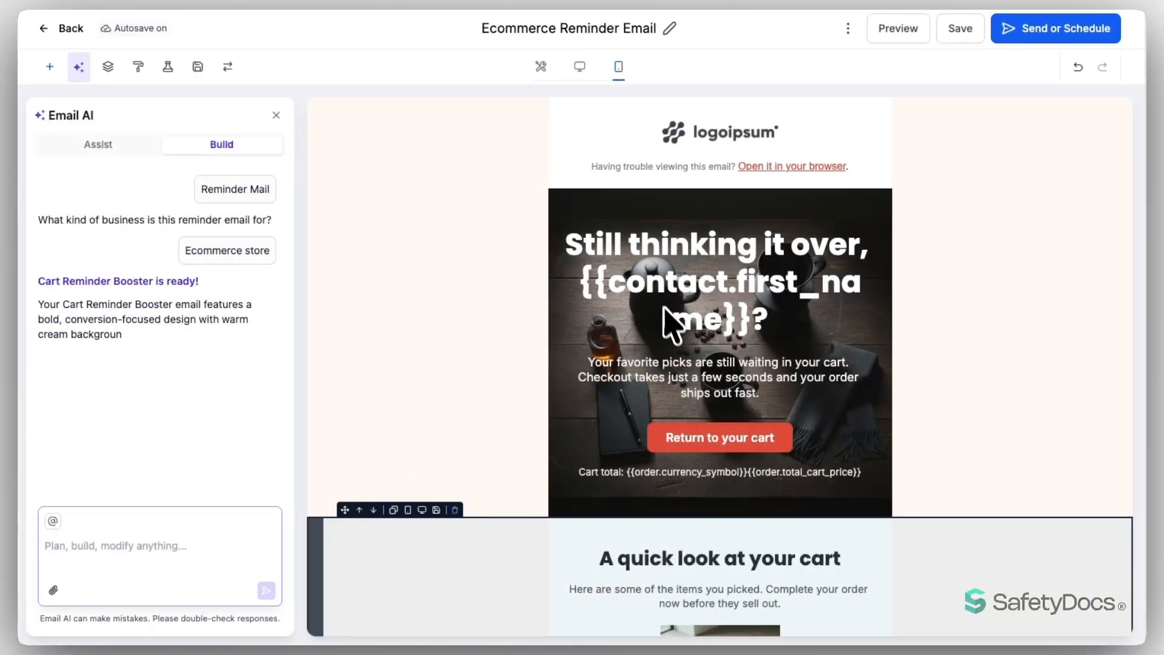
{"action": "scroll", "coordinate": [549, 343], "scroll_direction": "down", "scroll_amount": 3}
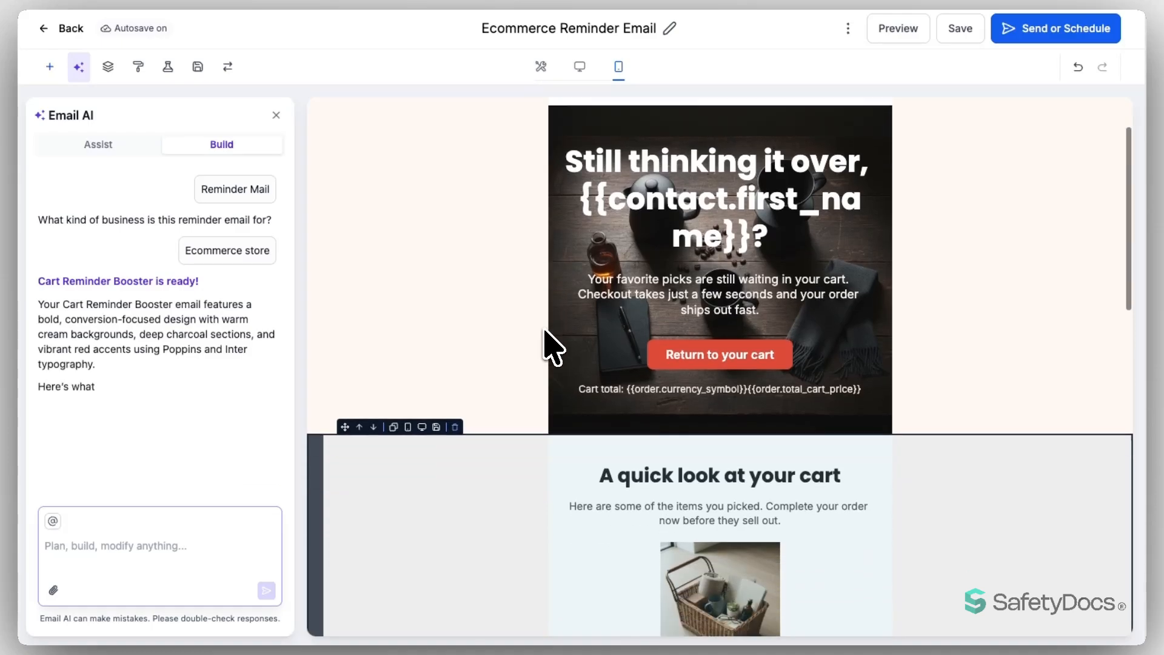
{"action": "scroll", "coordinate": [549, 342], "scroll_direction": "down", "scroll_amount": 10}
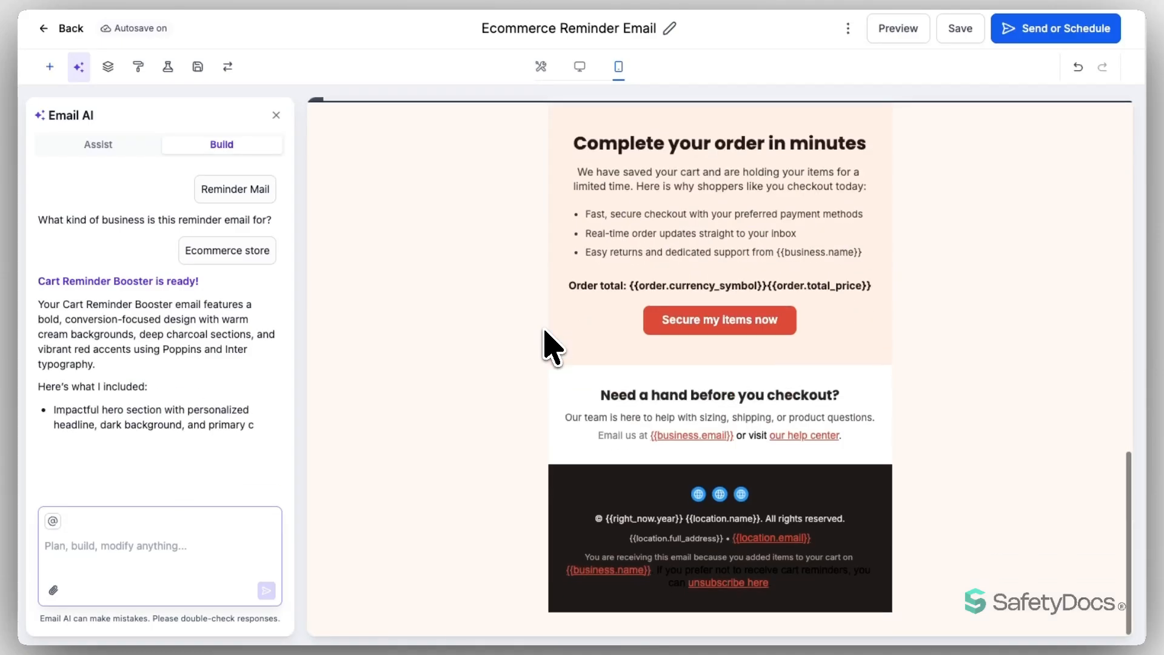
{"action": "scroll", "coordinate": [527, 384], "scroll_direction": "up", "scroll_amount": 10}
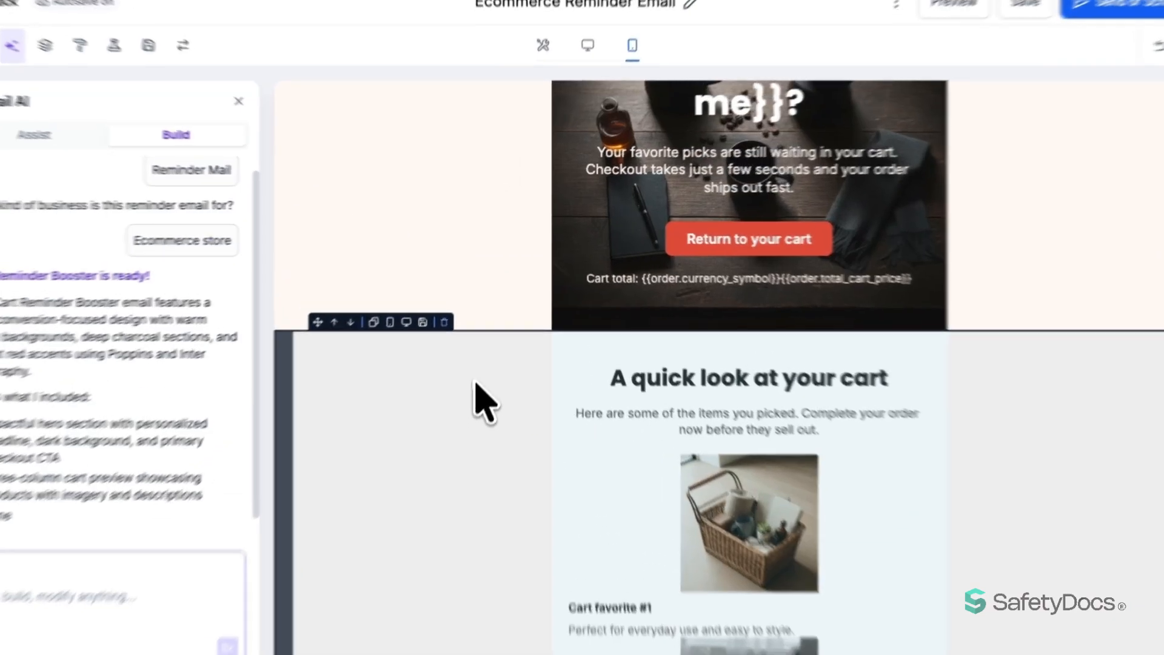
{"action": "scroll", "coordinate": [292, 360], "scroll_direction": "down", "scroll_amount": 7}
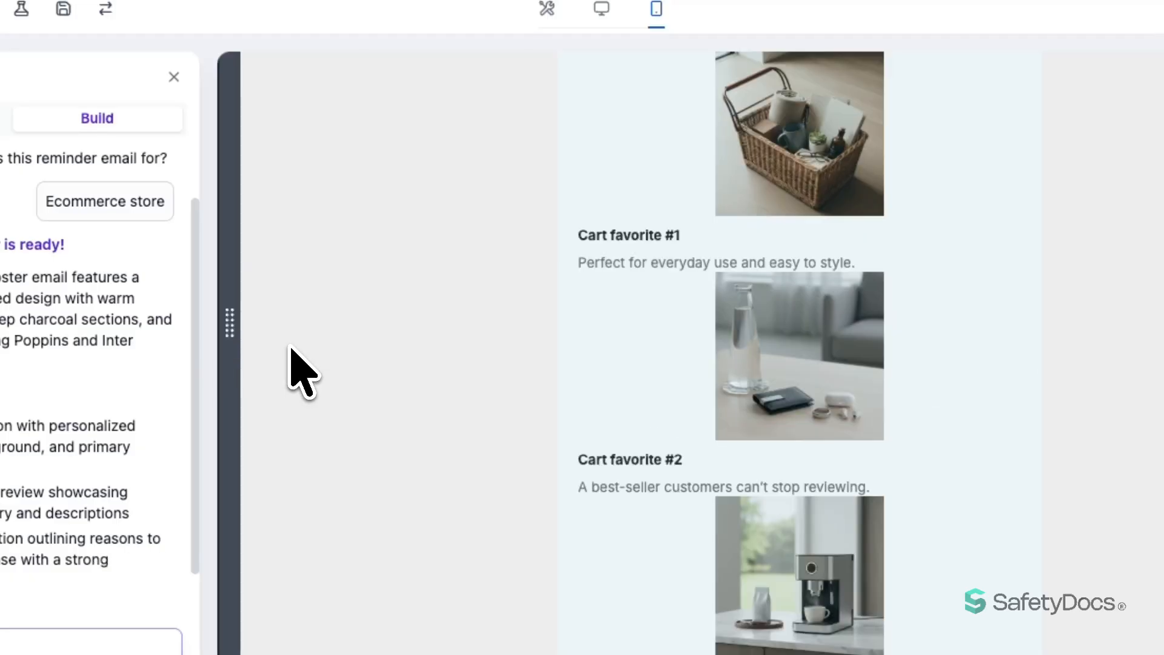
{"action": "left_click", "coordinate": [640, 244]}
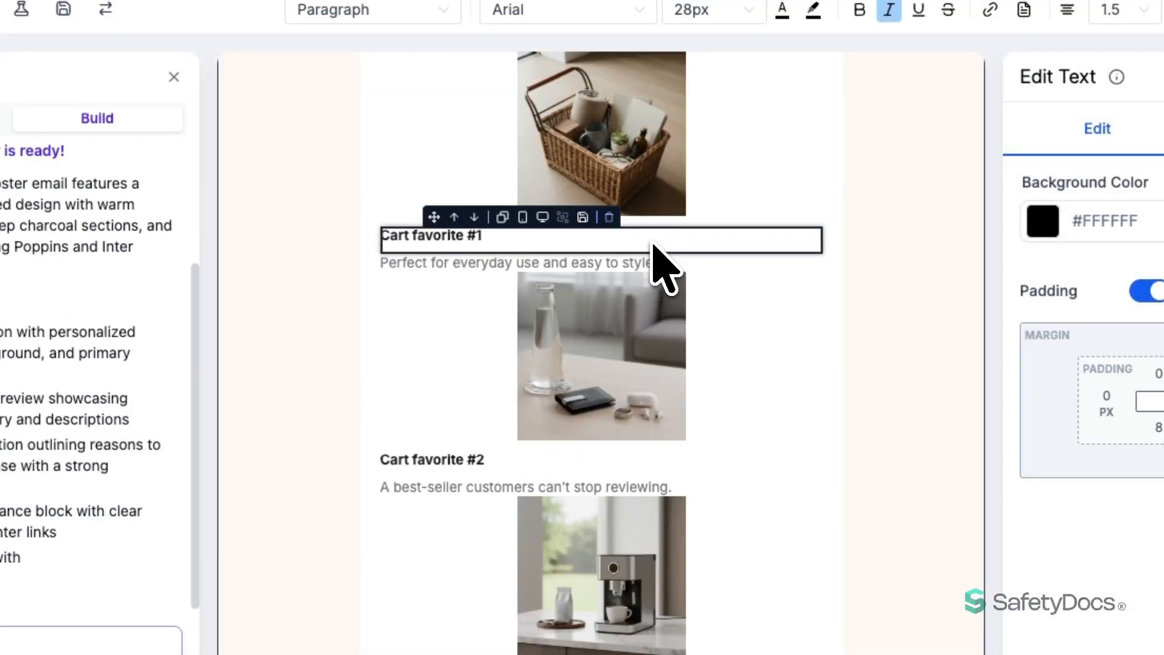
Resize the Cart favorite #1 basket image down to 183 × 183 px
{"action": "left_click", "coordinate": [625, 155]}
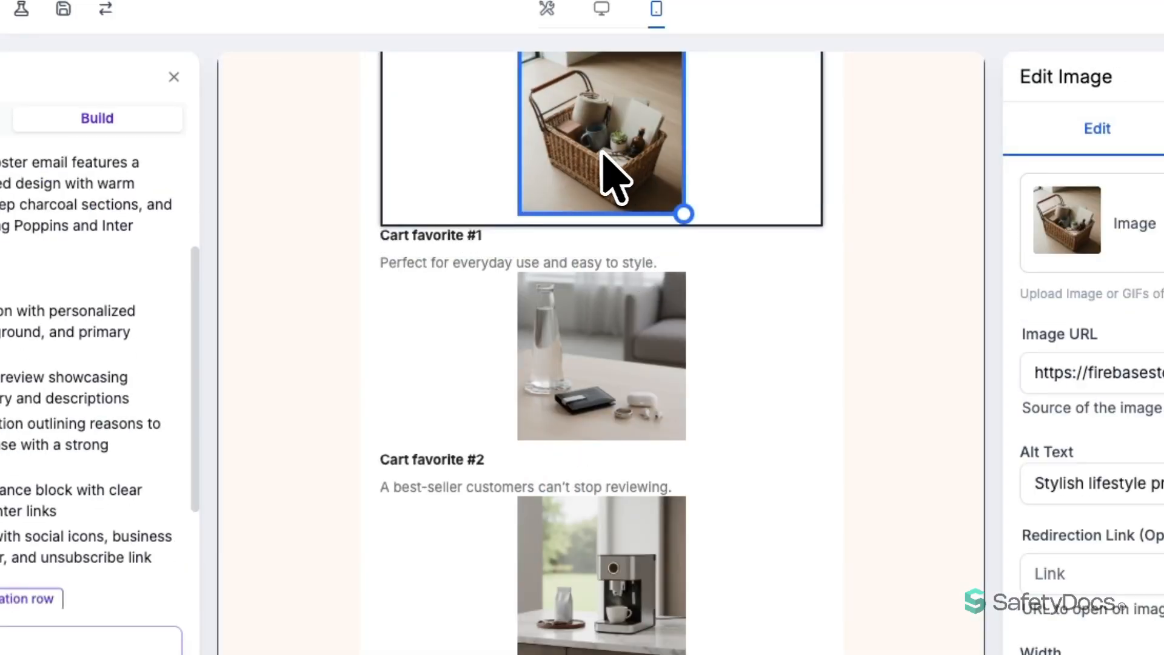
{"action": "scroll", "coordinate": [597, 182], "scroll_direction": "up", "scroll_amount": 2}
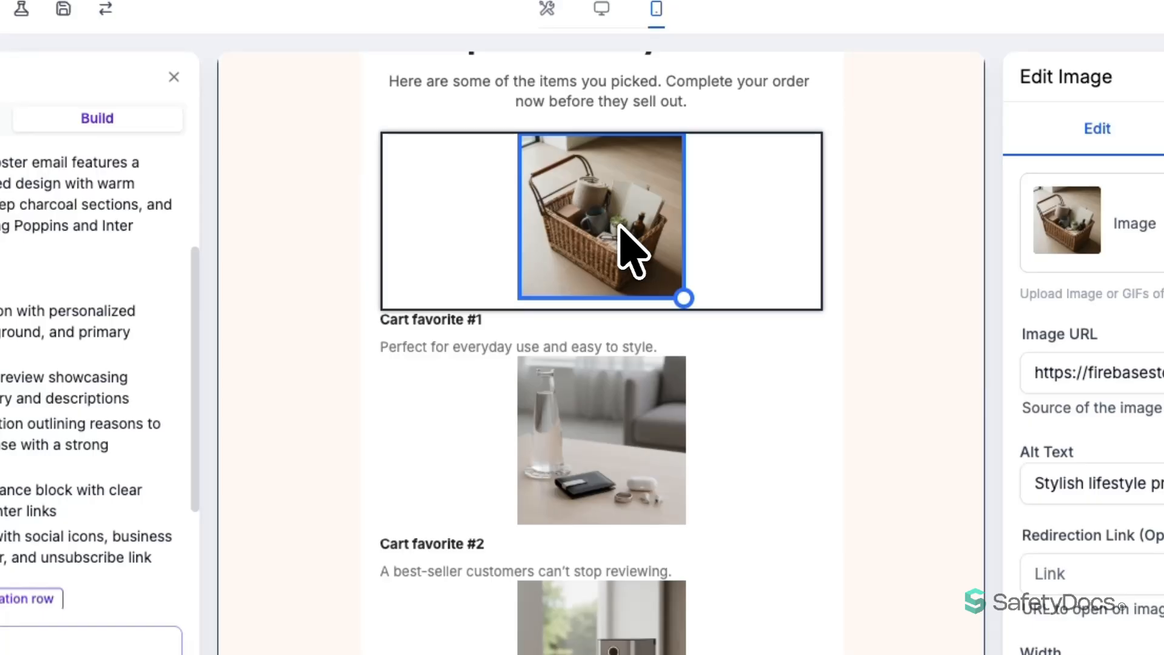
{"action": "mouse_move", "coordinate": [682, 299]}
{"action": "left_mouse_down"}
{"action": "mouse_move", "coordinate": [714, 327]}
{"action": "mouse_move", "coordinate": [679, 287]}
{"action": "mouse_move", "coordinate": [699, 308]}
{"action": "left_mouse_up"}
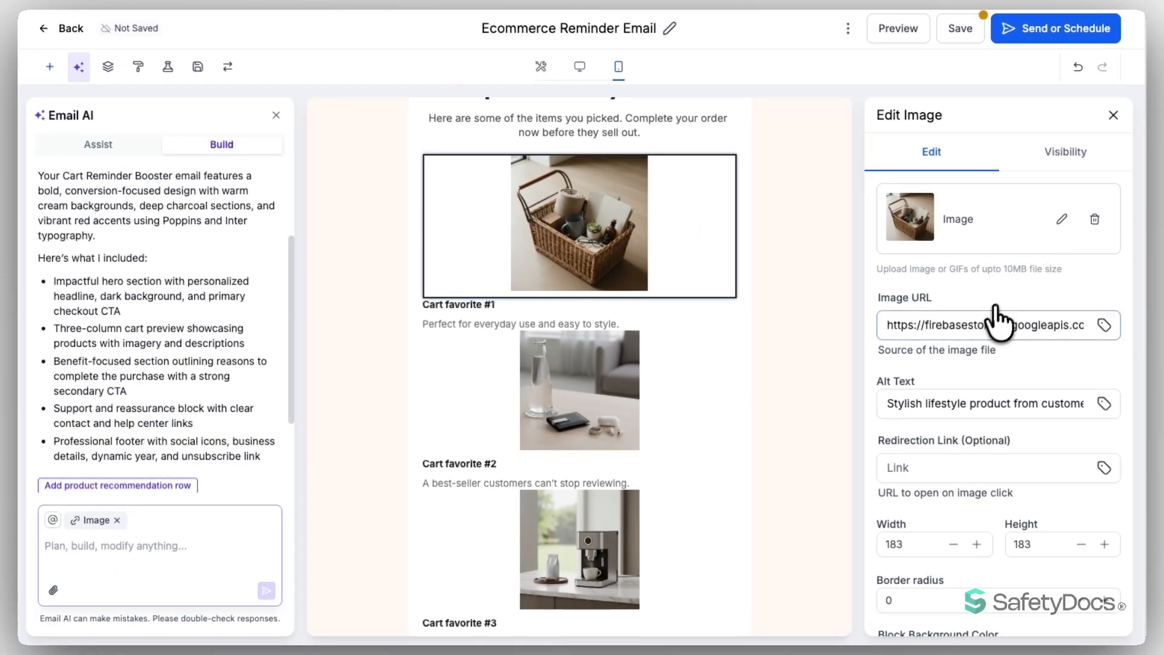
{"action": "scroll", "coordinate": [997, 321], "scroll_direction": "down", "scroll_amount": 2}
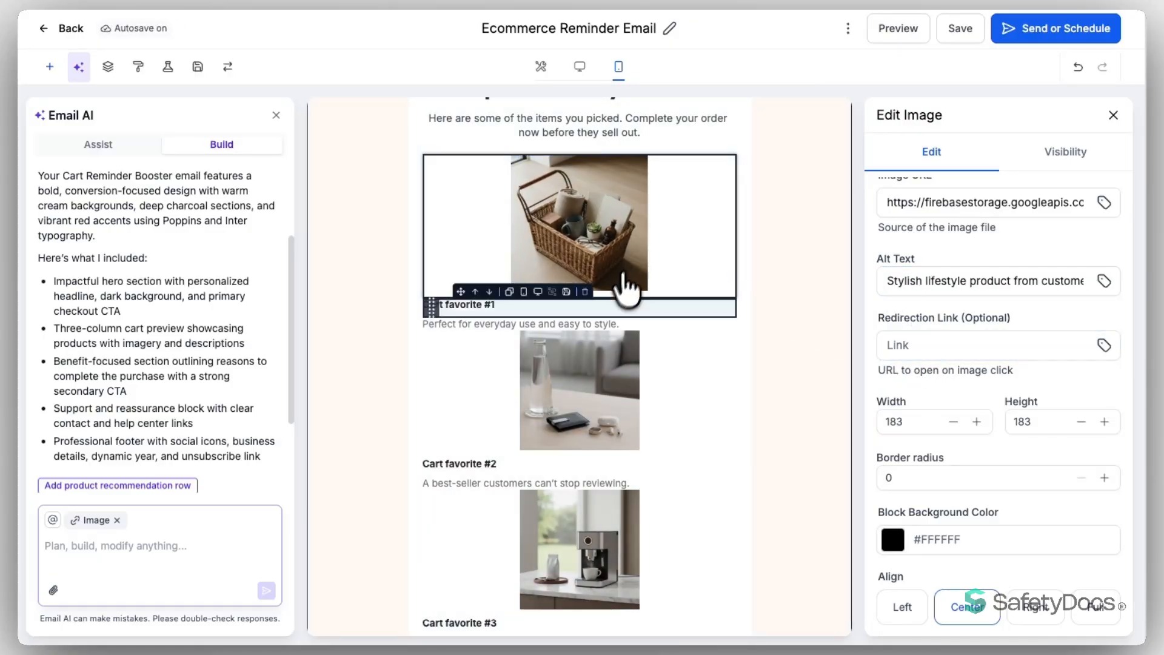
{"action": "scroll", "coordinate": [1007, 433], "scroll_direction": "down", "scroll_amount": 1}
{"action": "scroll", "coordinate": [1008, 437], "scroll_direction": "down", "scroll_amount": 3}
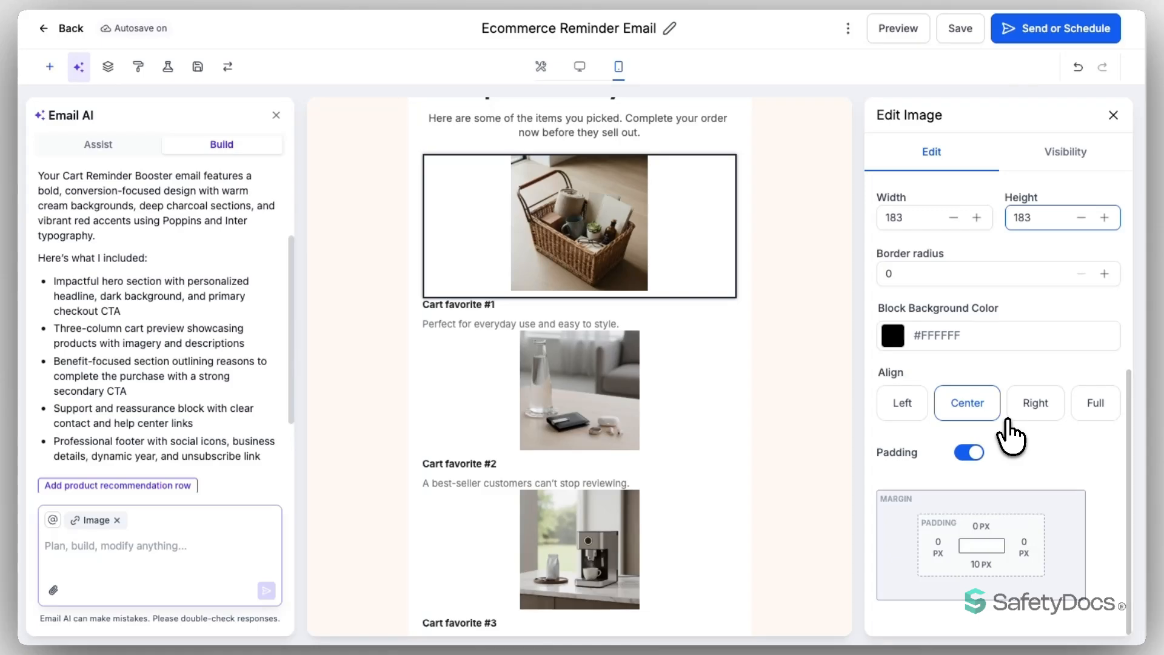
{"action": "scroll", "coordinate": [994, 379], "scroll_direction": "up", "scroll_amount": 4}
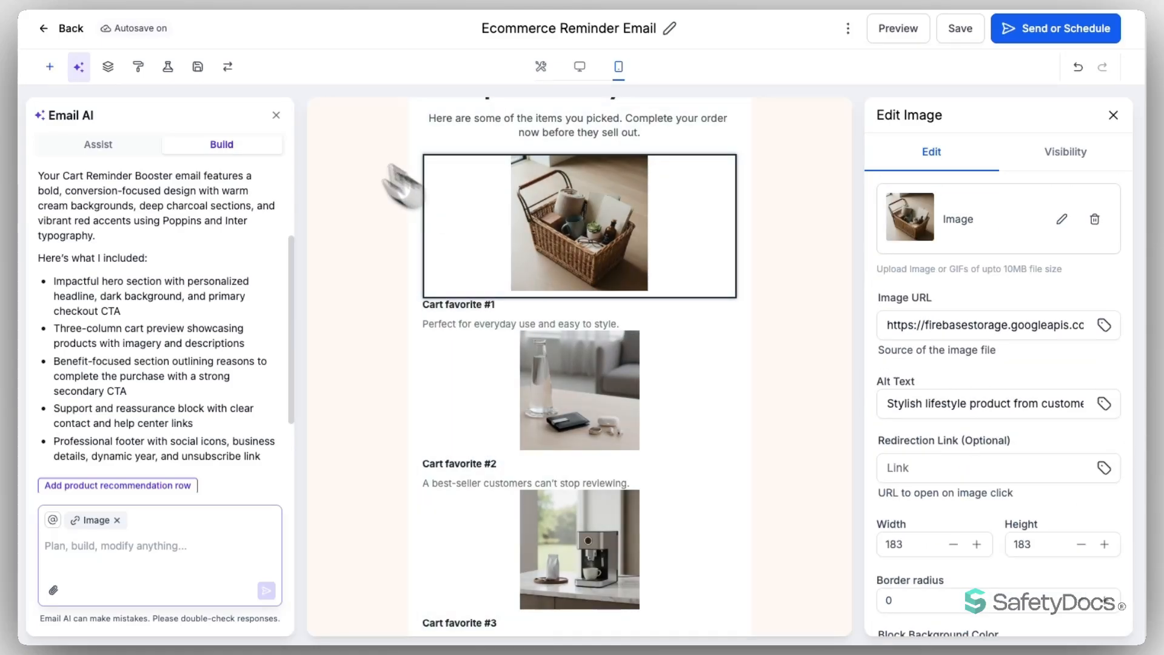
In the section outline, set the logo to show only on mobile, hidden on desktop
{"action": "left_click", "coordinate": [108, 67]}
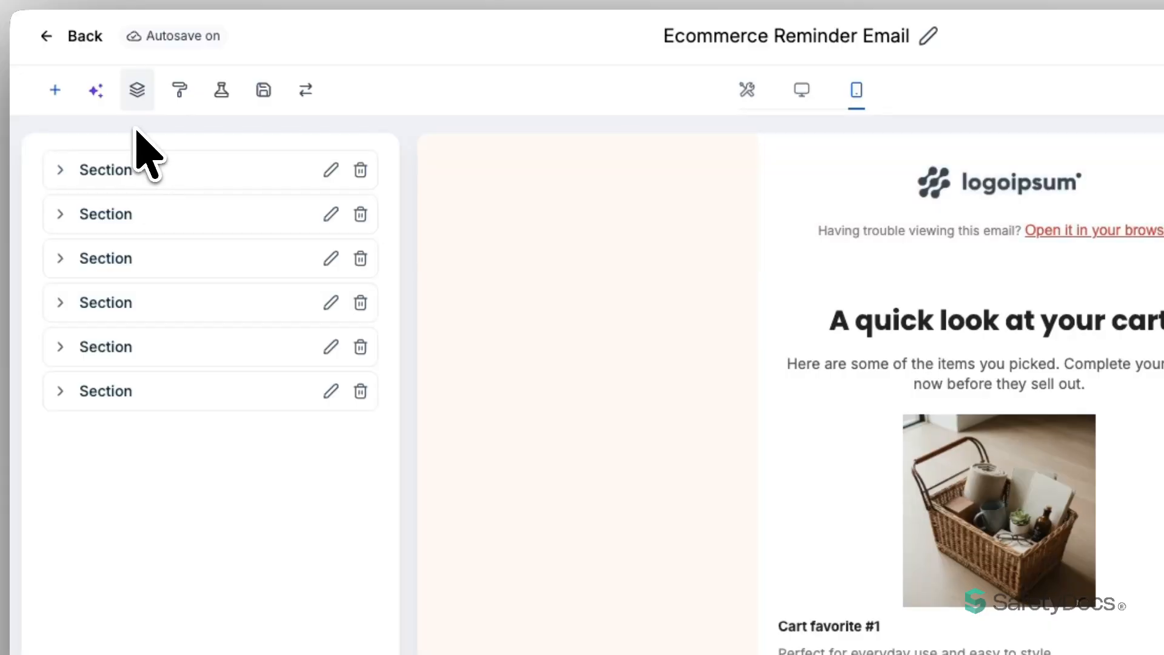
{"action": "left_click", "coordinate": [63, 170]}
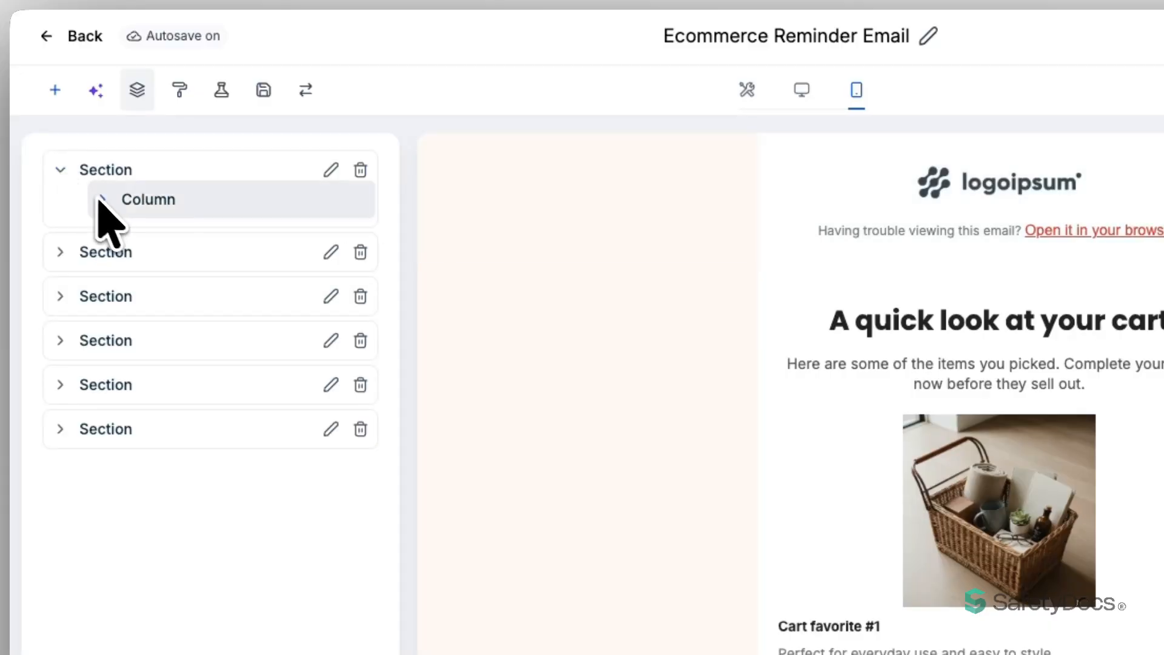
{"action": "left_click", "coordinate": [103, 201]}
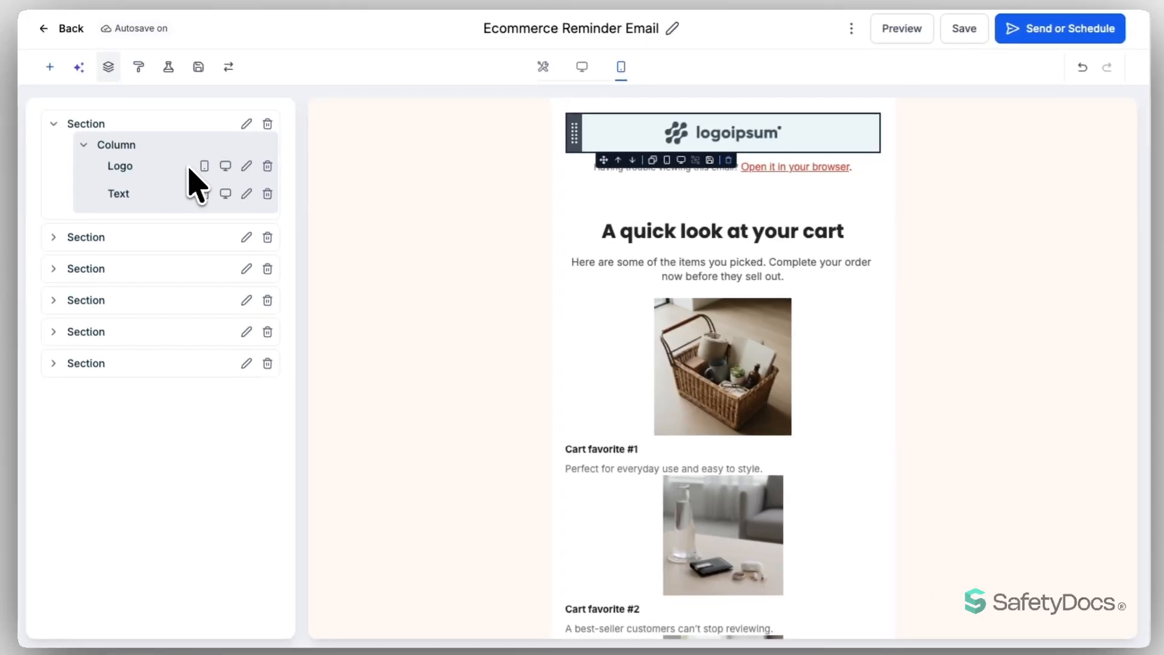
{"action": "left_click", "coordinate": [204, 167]}
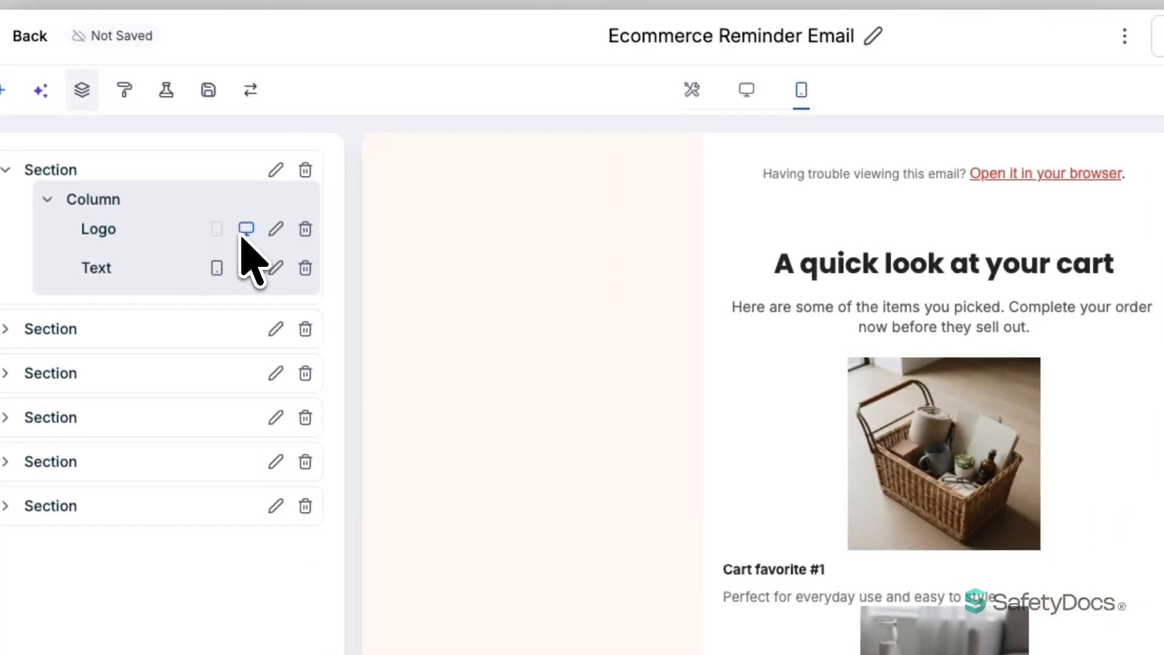
{"action": "left_click", "coordinate": [216, 229]}
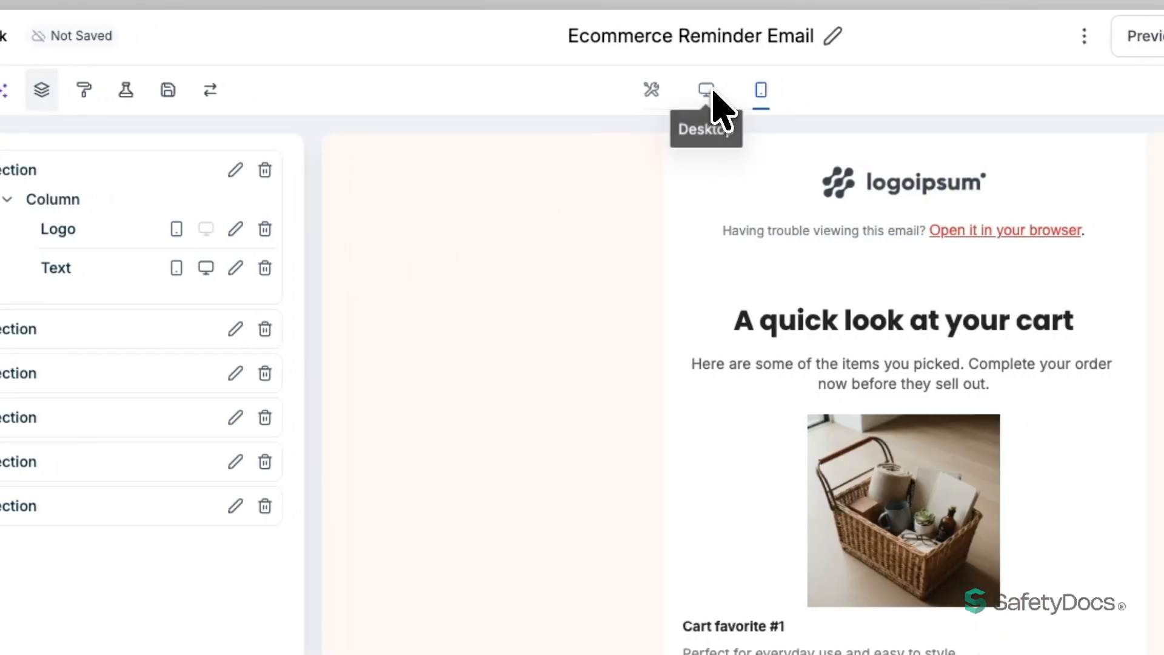
Preview the email in desktop and mobile layouts, then open the Appearance settings
{"action": "left_click", "coordinate": [712, 91]}
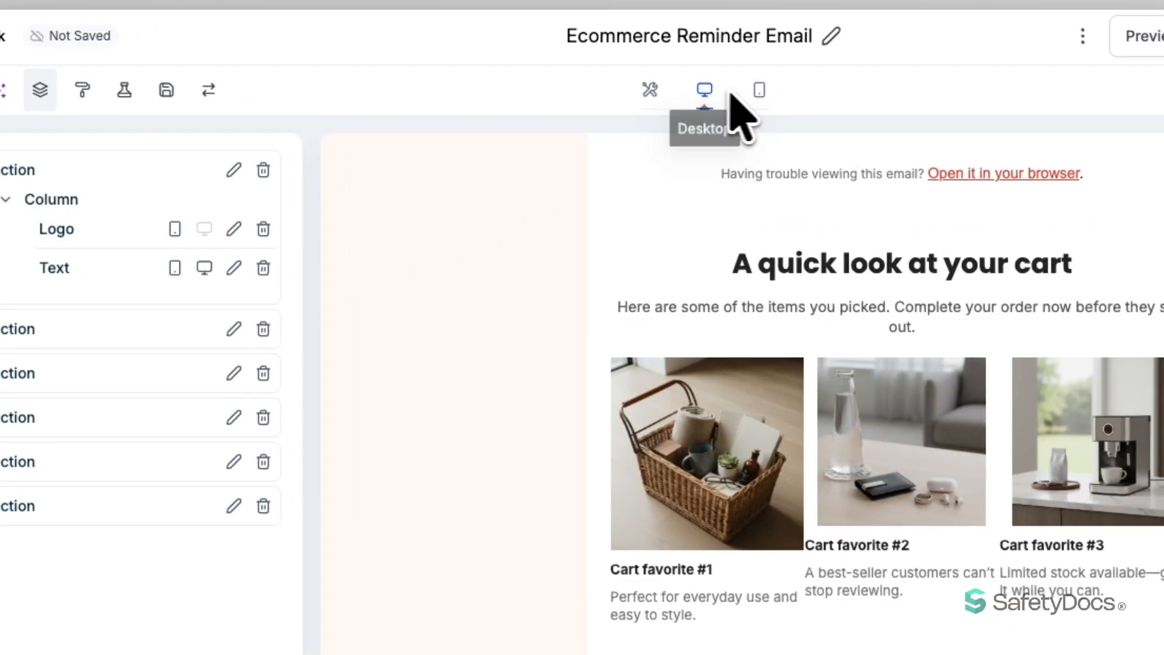
{"action": "left_click", "coordinate": [761, 92]}
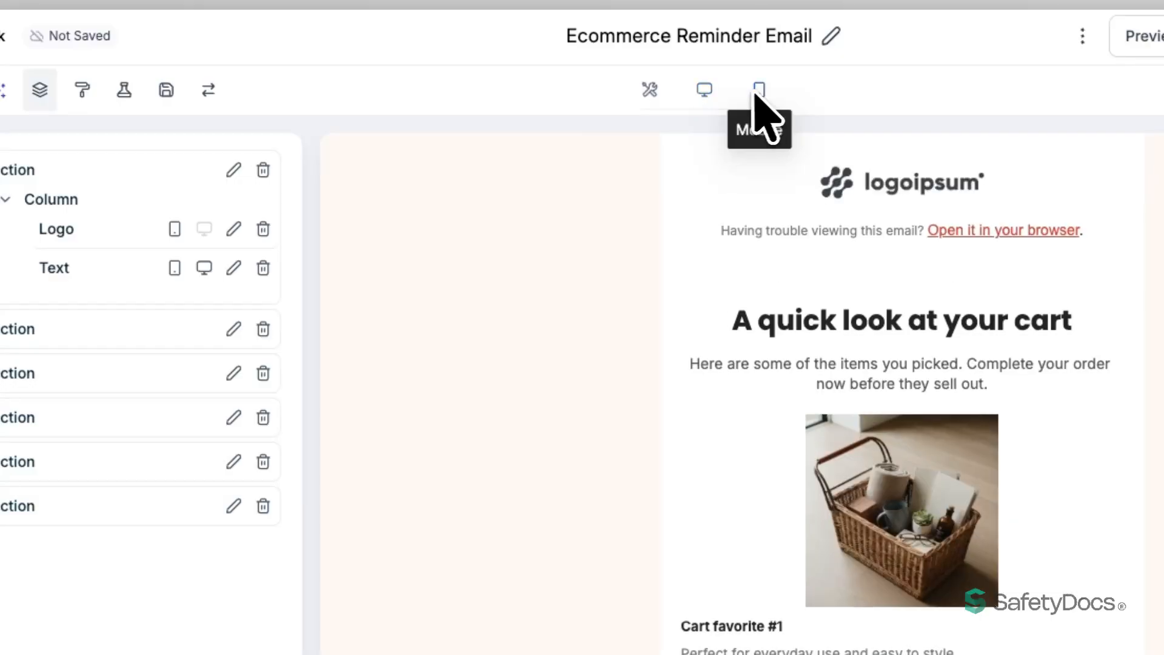
{"action": "left_click", "coordinate": [651, 92]}
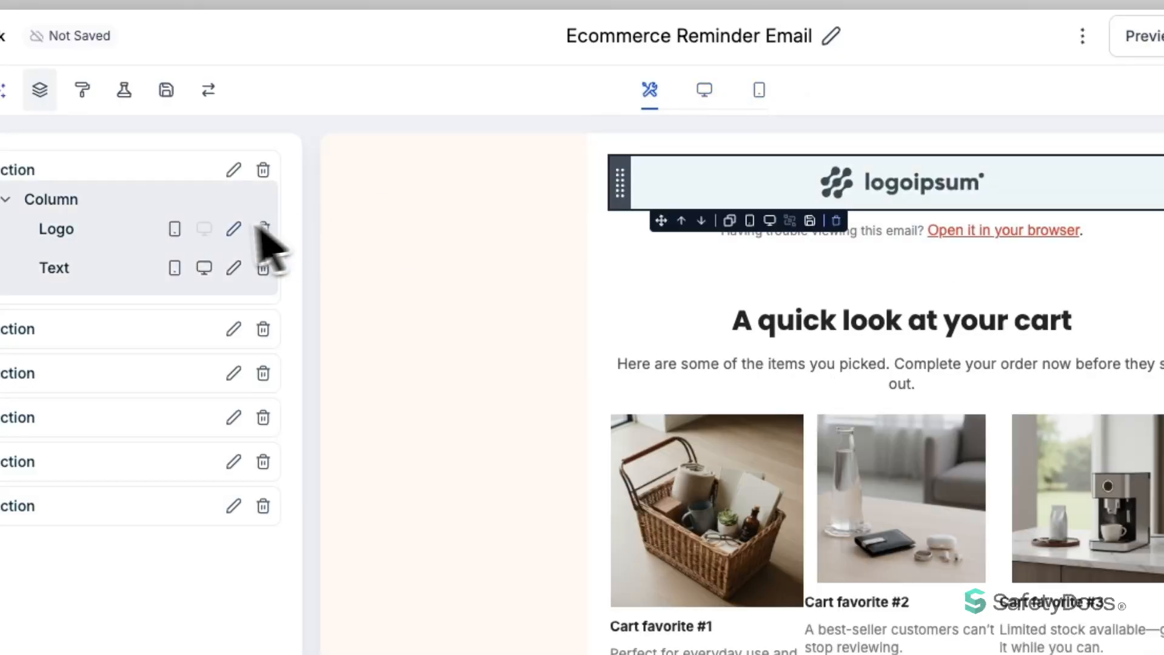
{"action": "left_click", "coordinate": [81, 91]}
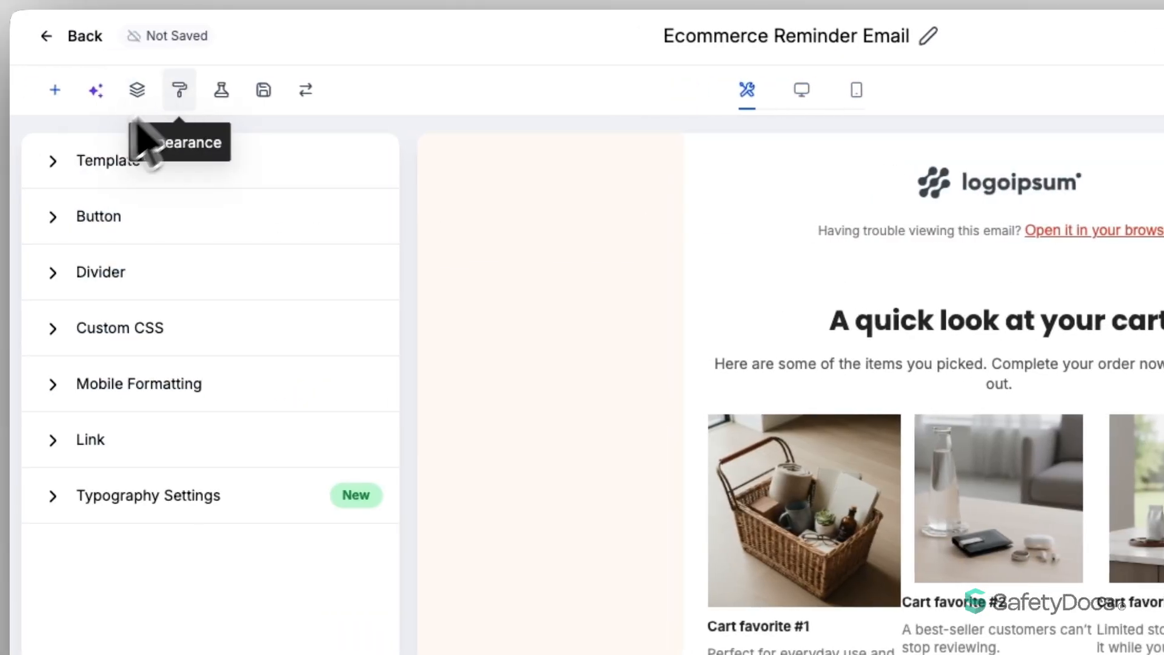
Review the Template, Button, Divider and Custom CSS appearance settings
{"action": "left_click", "coordinate": [65, 176]}
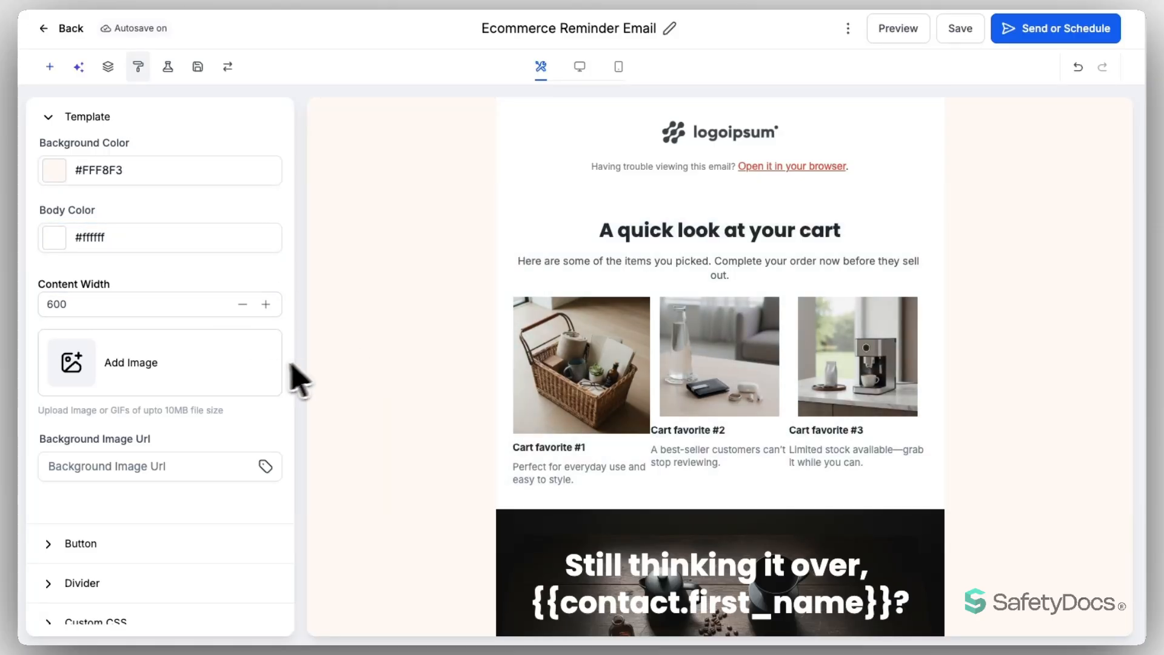
{"action": "scroll", "coordinate": [235, 388], "scroll_direction": "down", "scroll_amount": 3}
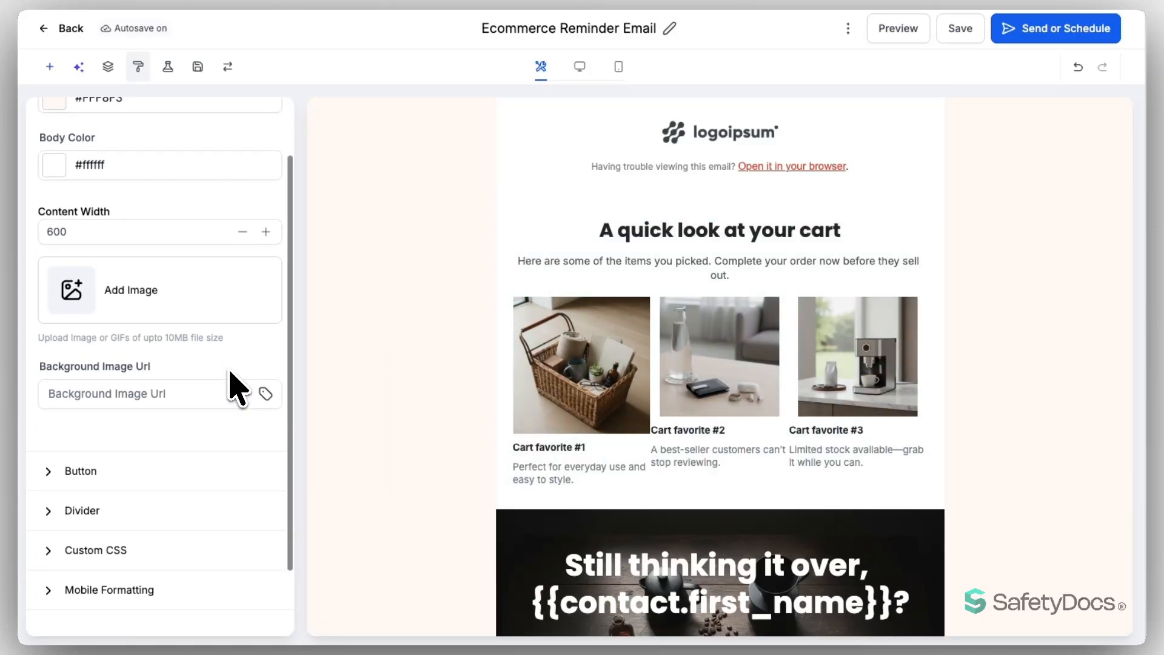
{"action": "left_click", "coordinate": [86, 408]}
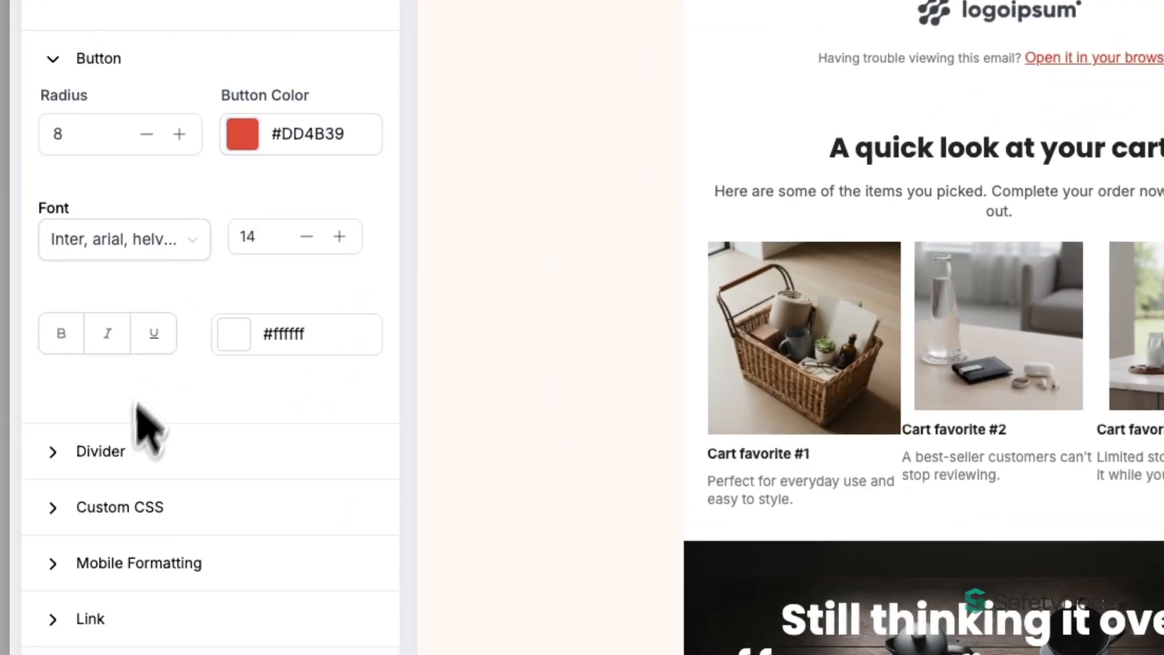
{"action": "left_click", "coordinate": [122, 452]}
{"action": "scroll", "coordinate": [203, 388], "scroll_direction": "down", "scroll_amount": 4}
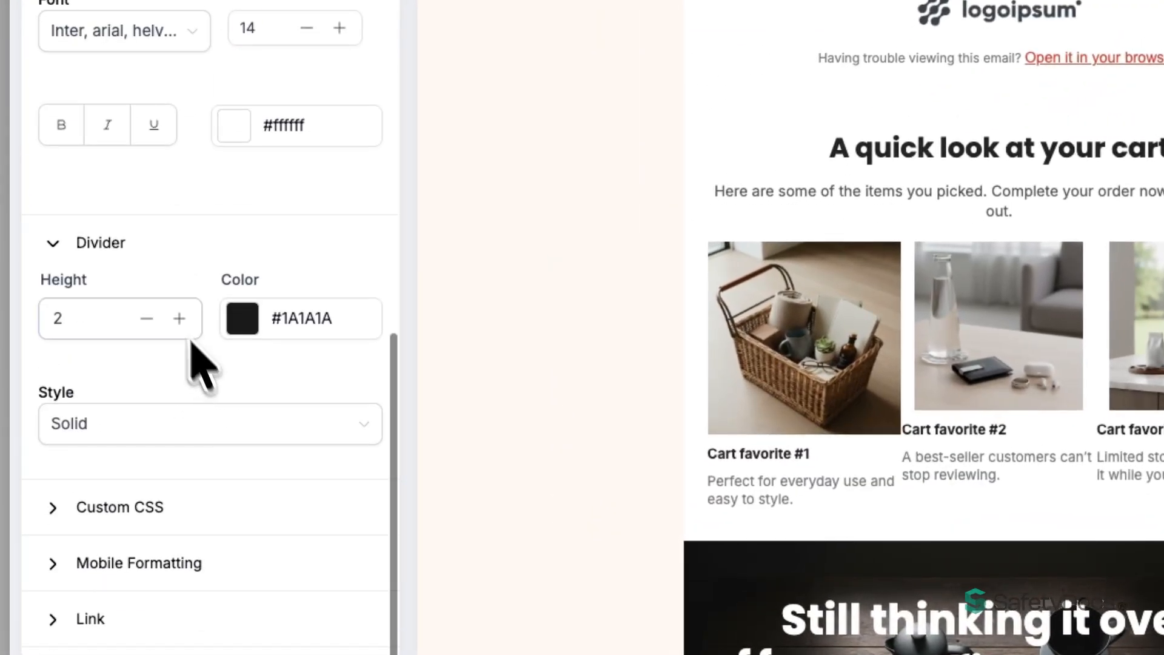
{"action": "left_click", "coordinate": [130, 511]}
{"action": "scroll", "coordinate": [176, 473], "scroll_direction": "down", "scroll_amount": 2}
{"action": "scroll", "coordinate": [204, 404], "scroll_direction": "down", "scroll_amount": 5}
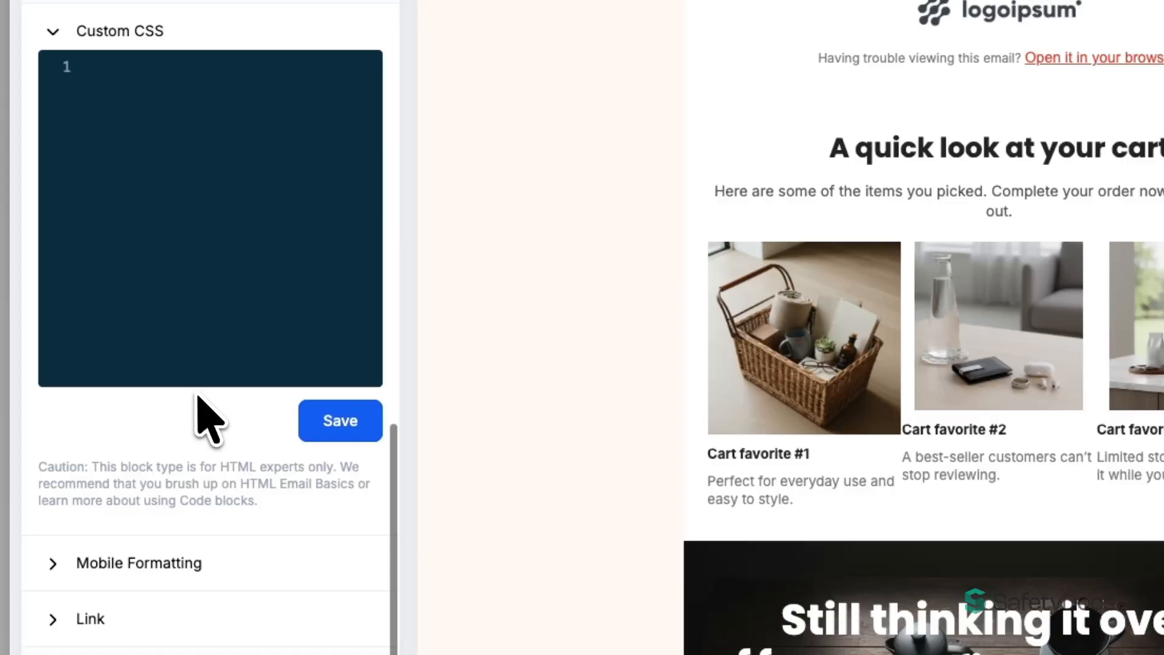
Check the Mobile Formatting options, leaving H1 mobile sizing off
{"action": "left_click", "coordinate": [162, 562]}
{"action": "scroll", "coordinate": [191, 501], "scroll_direction": "down", "scroll_amount": 2}
{"action": "scroll", "coordinate": [203, 526], "scroll_direction": "down", "scroll_amount": 5}
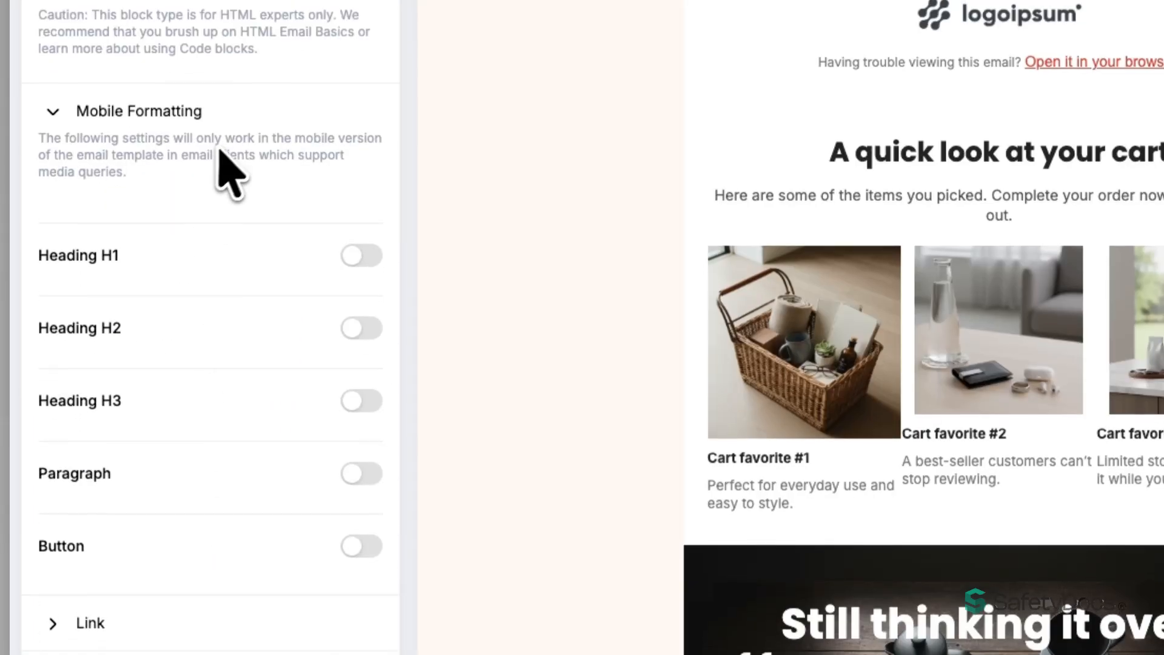
{"action": "left_click", "coordinate": [371, 272]}
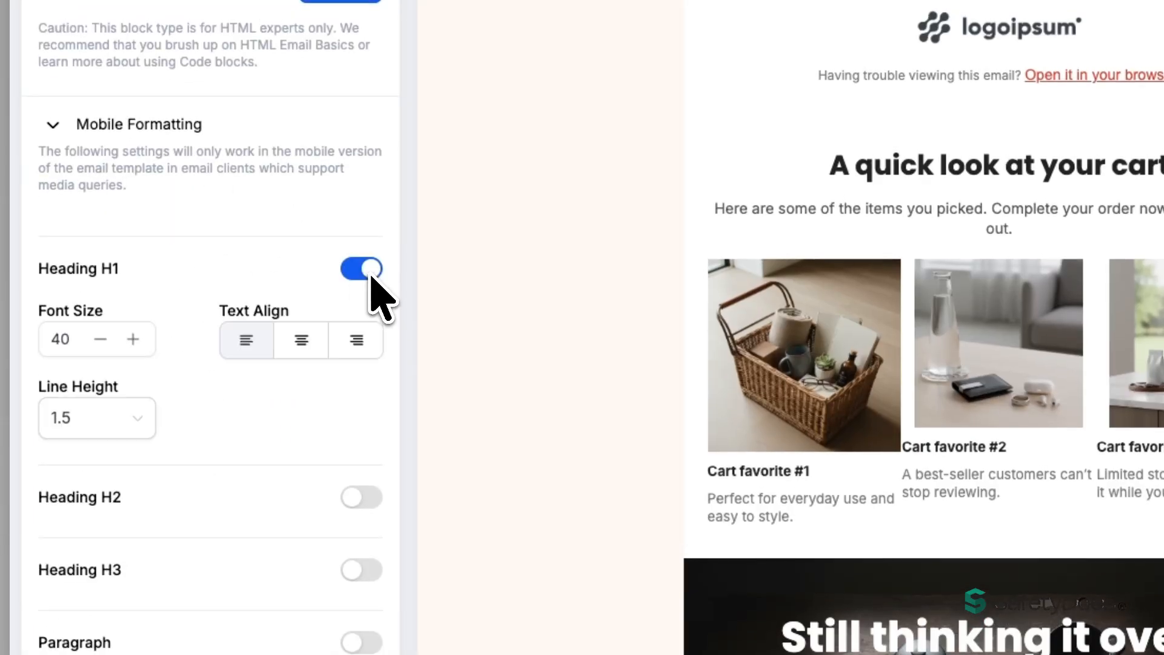
{"action": "left_click", "coordinate": [364, 275]}
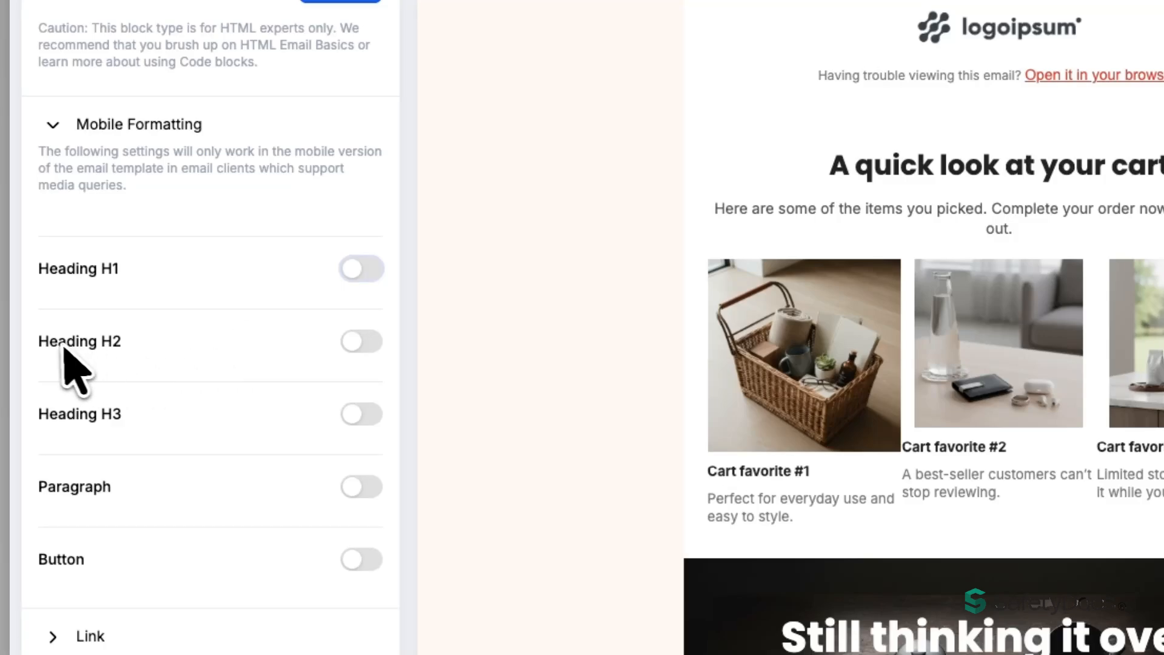
{"action": "left_click", "coordinate": [112, 131]}
Review the Link and Typography settings, then bring up the A/B Testing panel
{"action": "left_click", "coordinate": [116, 634]}
{"action": "scroll", "coordinate": [121, 594], "scroll_direction": "down", "scroll_amount": 3}
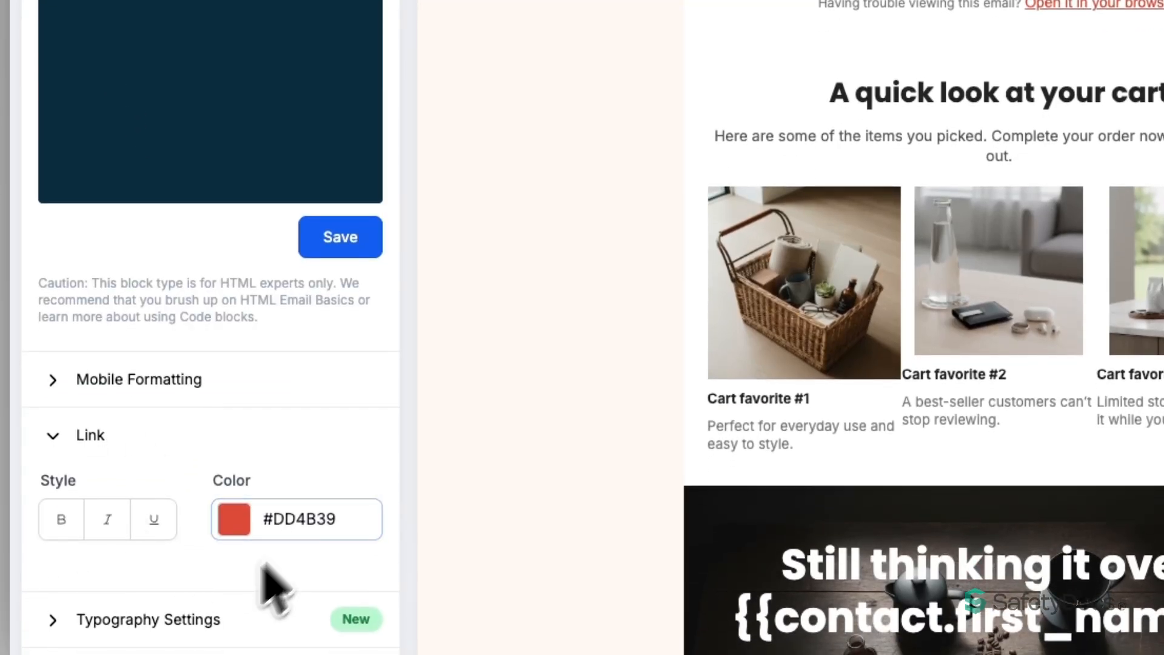
{"action": "left_click", "coordinate": [200, 630]}
{"action": "scroll", "coordinate": [216, 532], "scroll_direction": "down", "scroll_amount": 7}
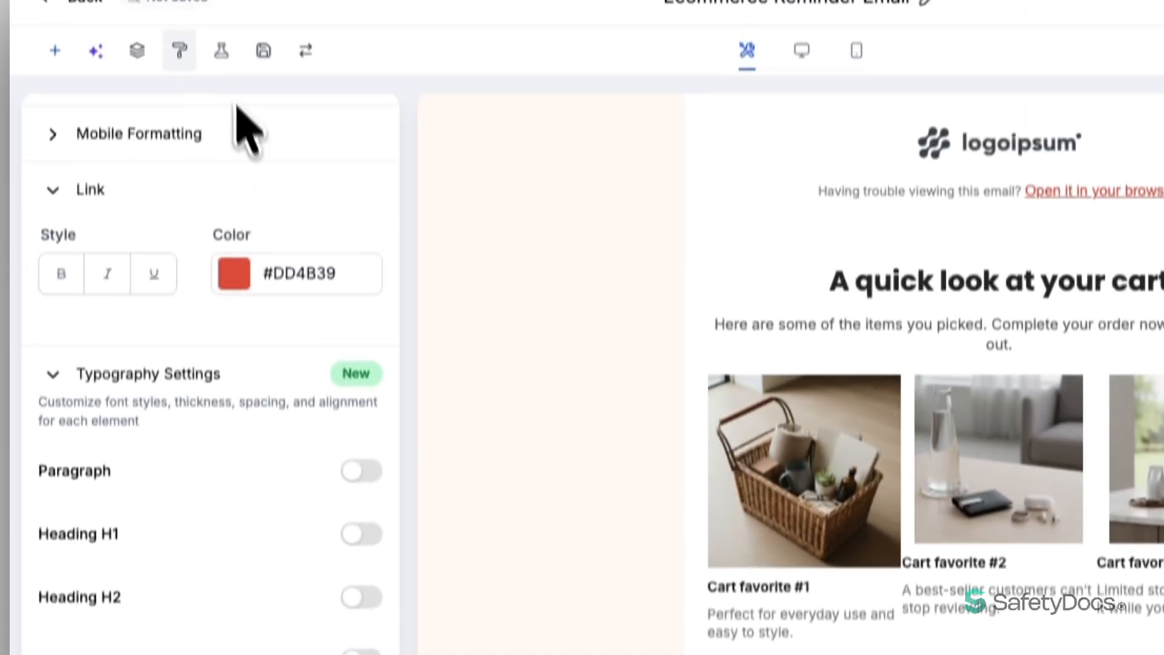
{"action": "left_click", "coordinate": [220, 78]}
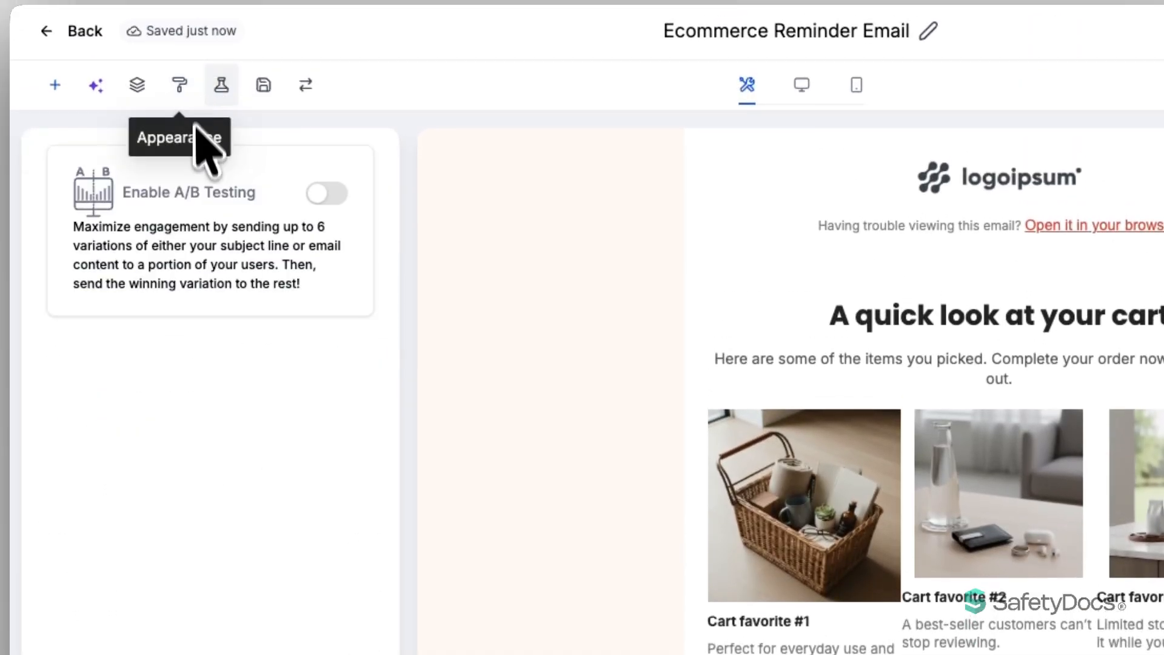
Enable A/B testing on Email Content and preview variation B
{"action": "left_click", "coordinate": [330, 197]}
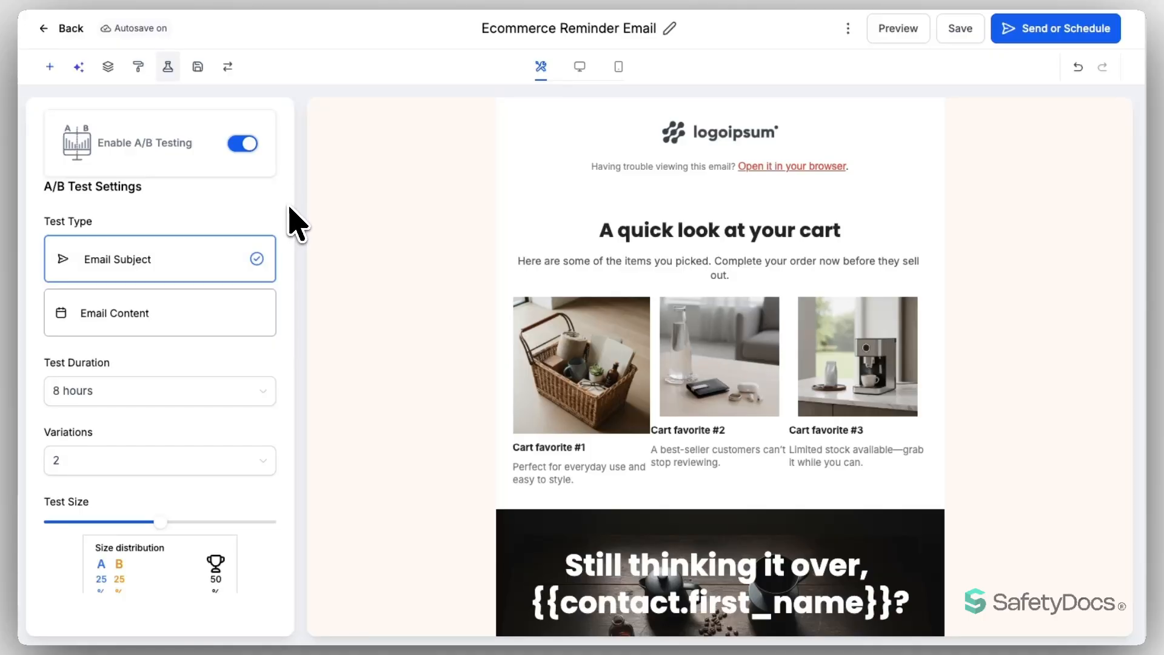
{"action": "scroll", "coordinate": [290, 207], "scroll_direction": "down", "scroll_amount": 1}
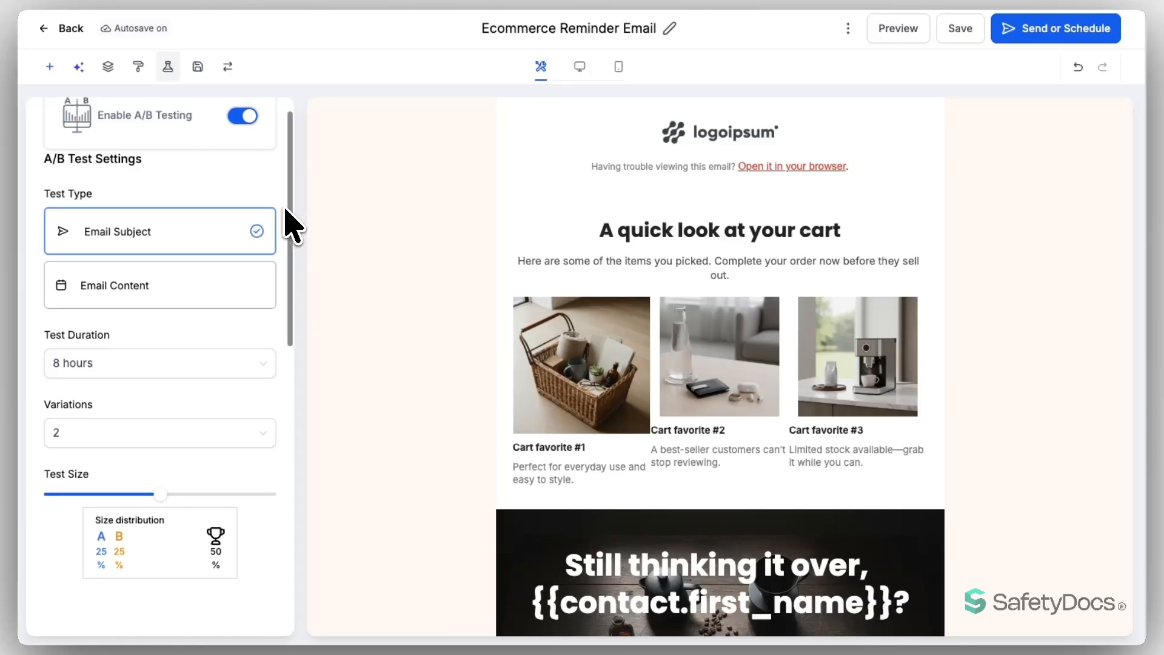
{"action": "scroll", "coordinate": [291, 224], "scroll_direction": "down", "scroll_amount": 1}
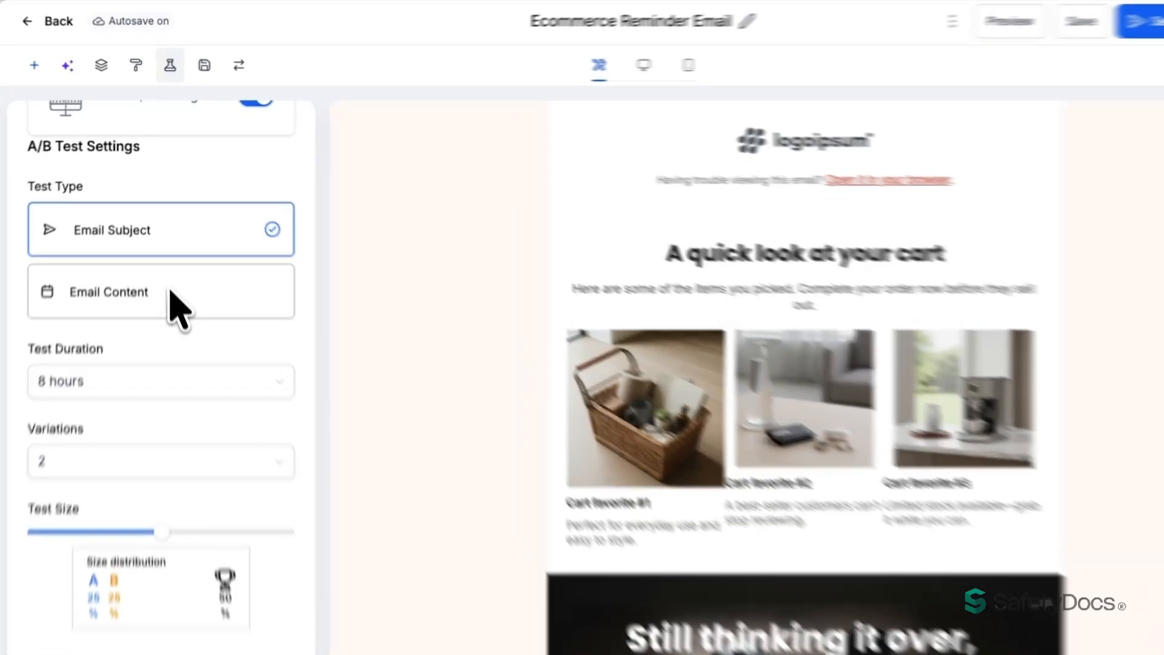
{"action": "left_click", "coordinate": [173, 264]}
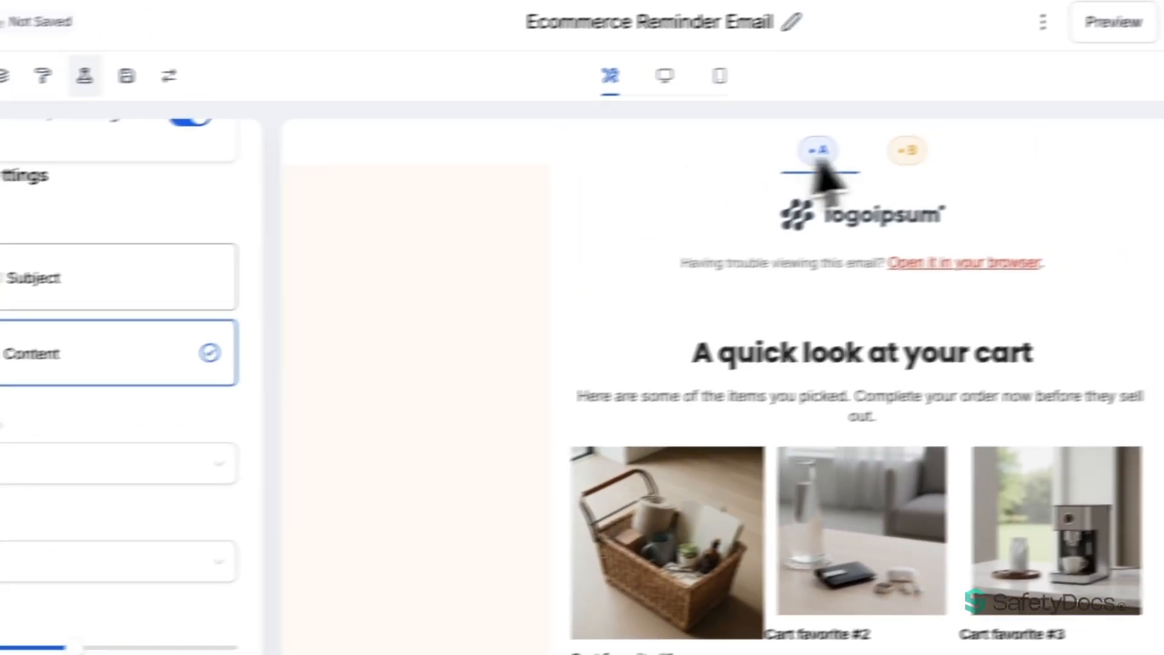
{"action": "left_click", "coordinate": [995, 137]}
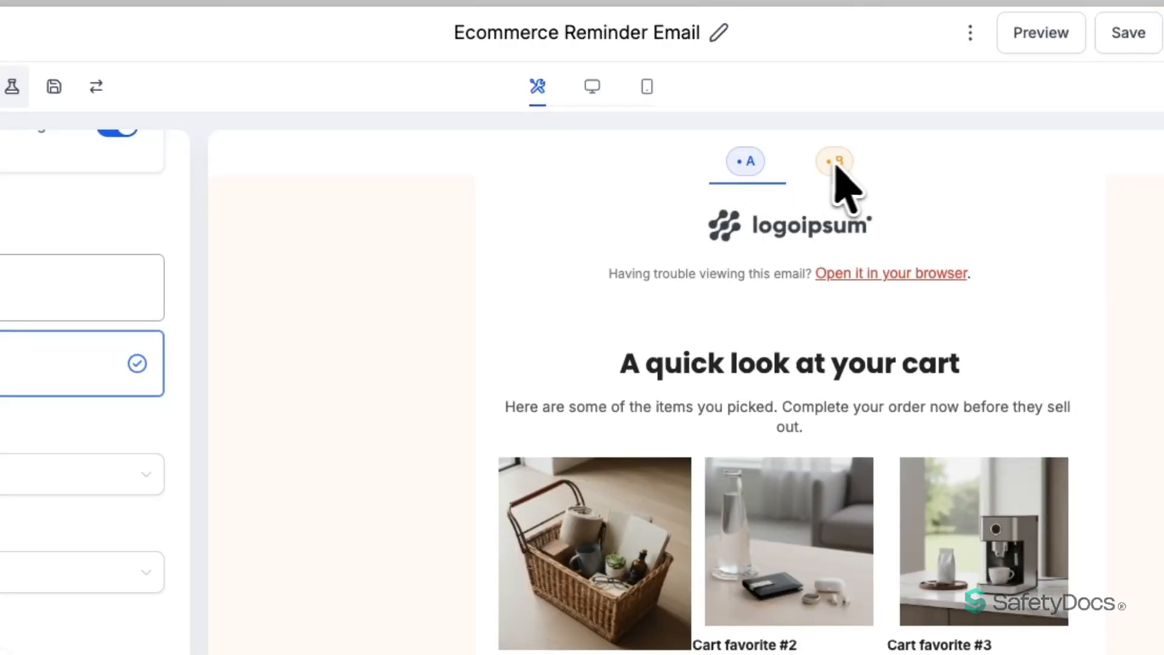
{"action": "left_click", "coordinate": [747, 162]}
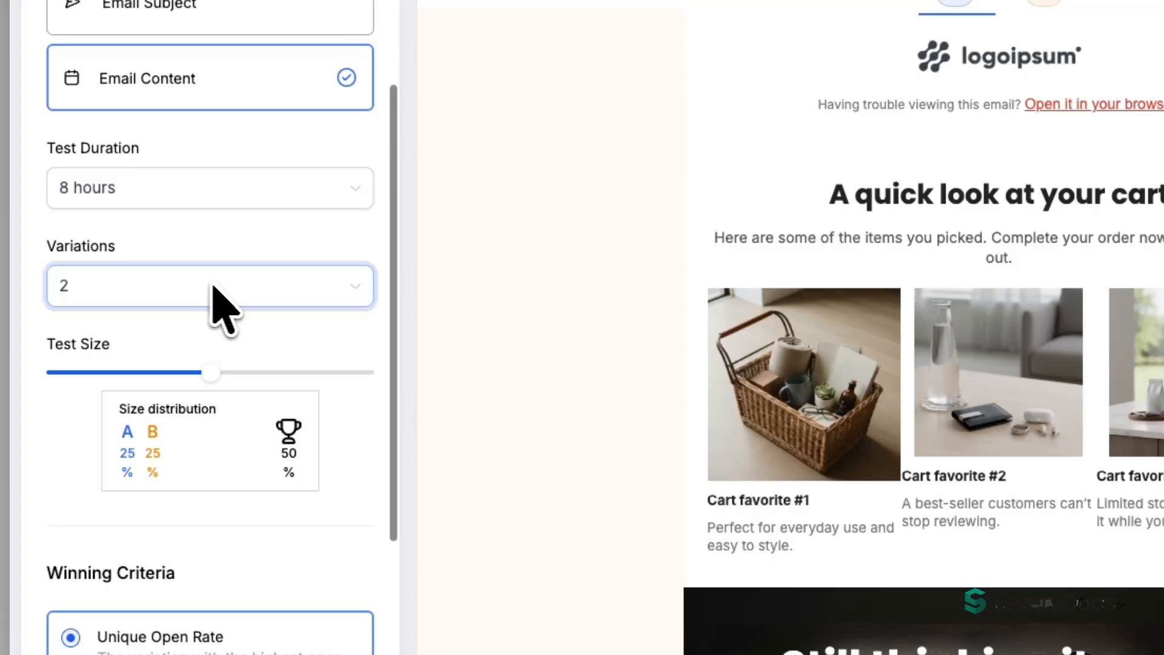
Set four variations, 20% test size (5% each), 8-hour duration, and review the winning criteria
{"action": "left_click", "coordinate": [218, 290]}
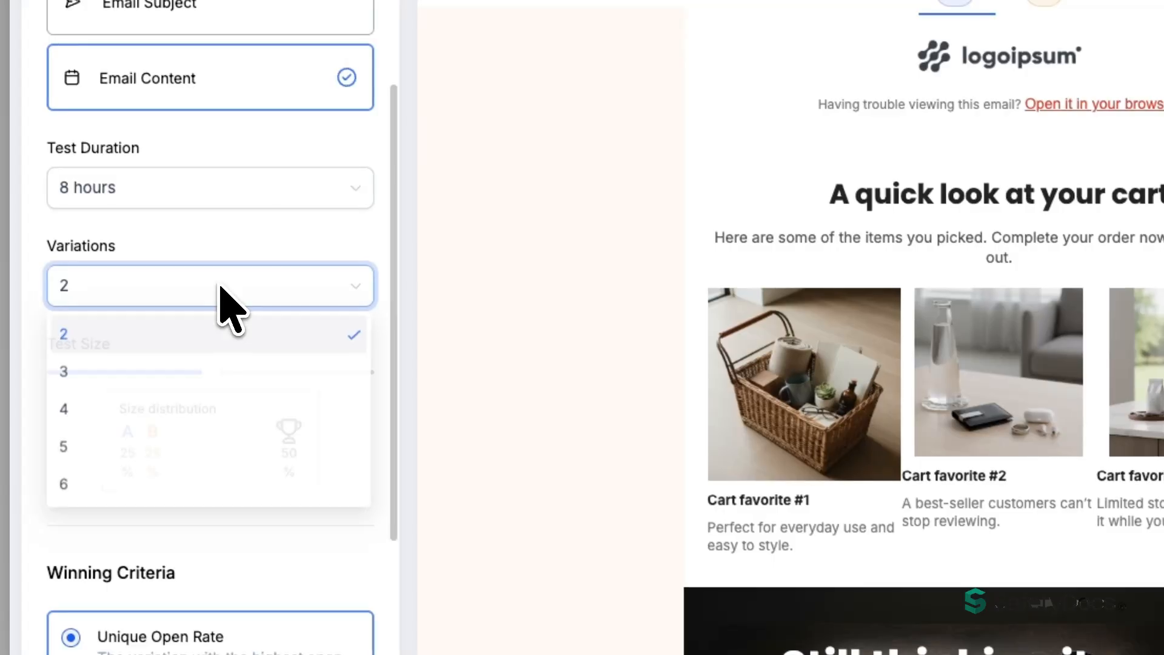
{"action": "left_click", "coordinate": [100, 409]}
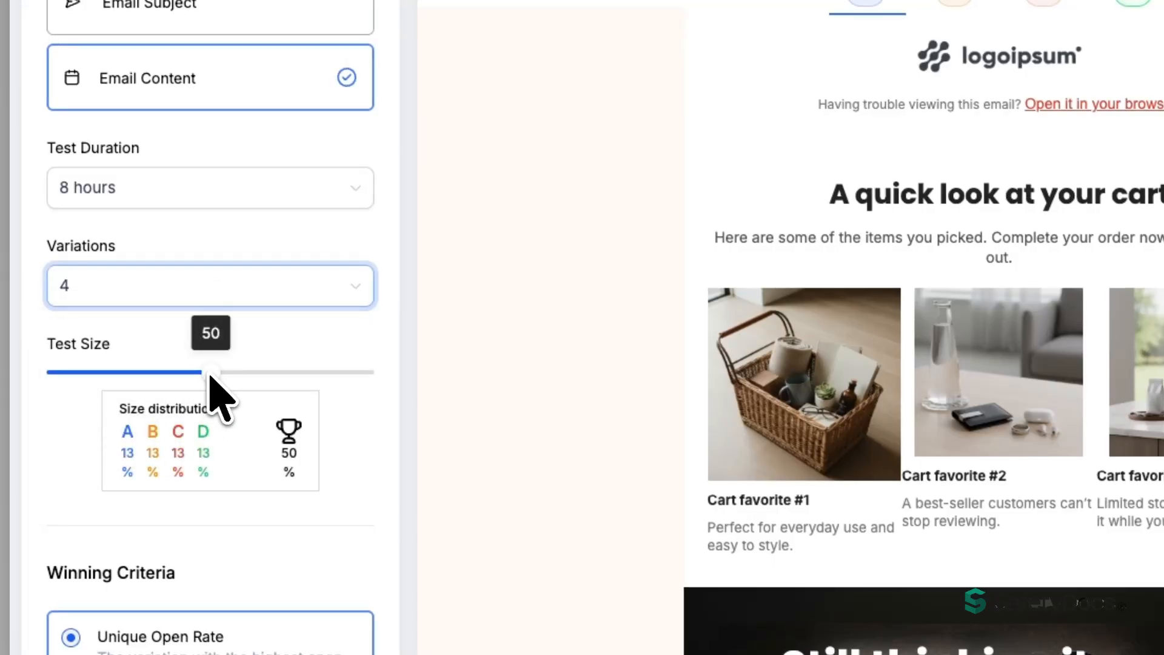
{"action": "left_click_drag", "start_coordinate": [209, 374], "coordinate": [101, 376]}
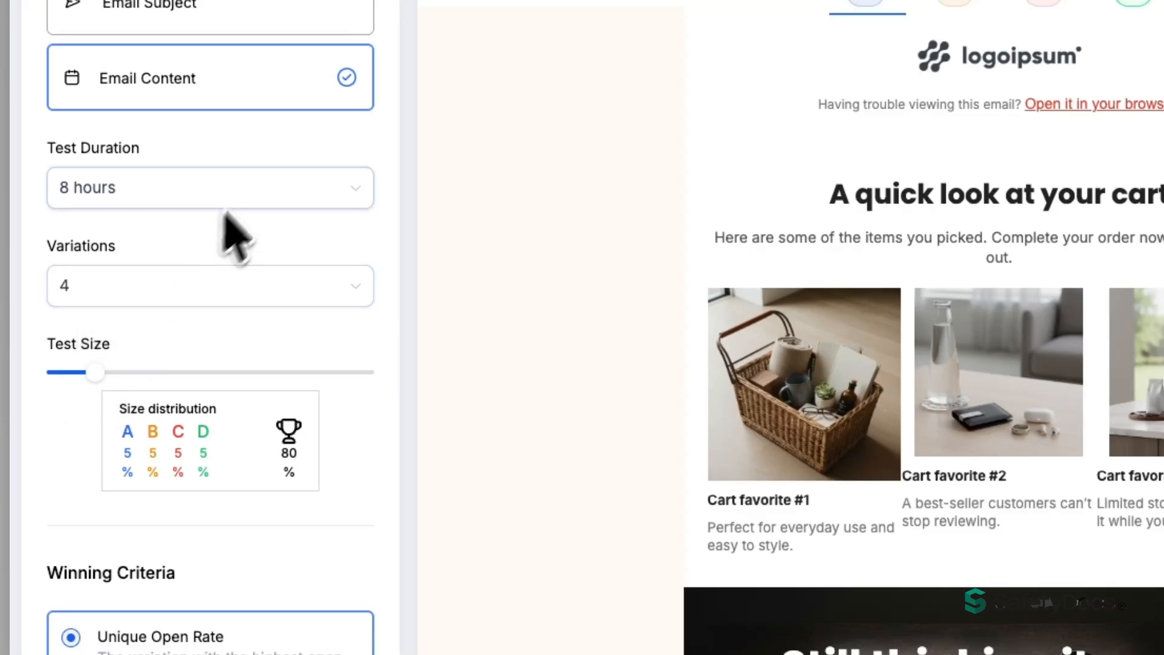
{"action": "left_click", "coordinate": [251, 189]}
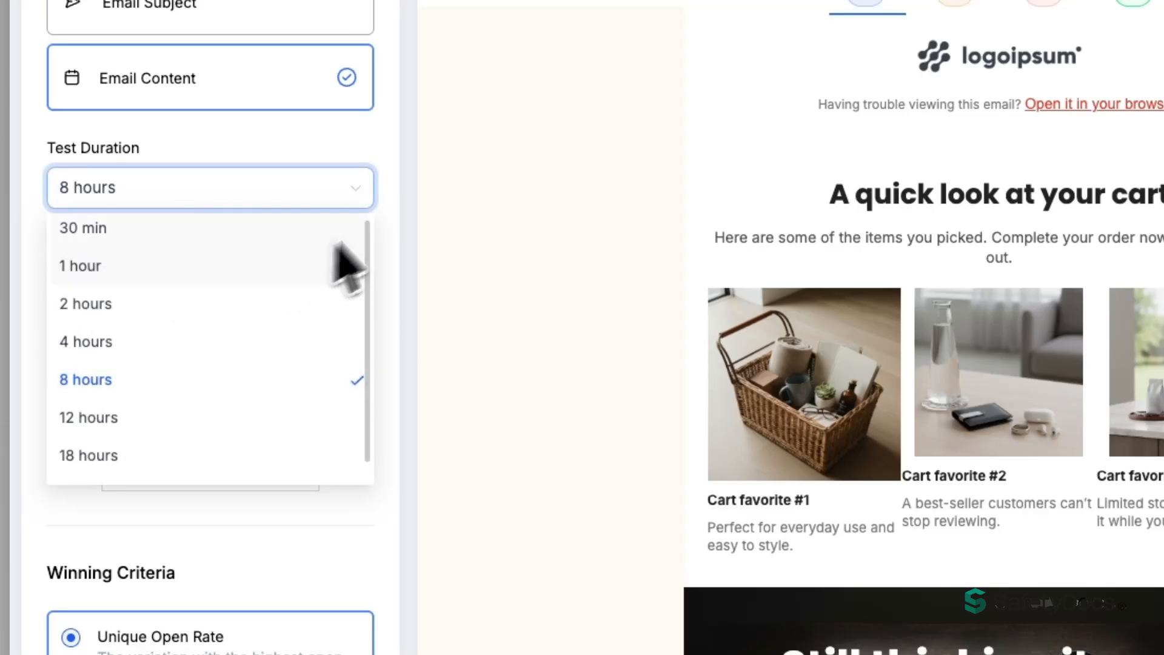
{"action": "left_click", "coordinate": [398, 208]}
{"action": "scroll", "coordinate": [397, 212], "scroll_direction": "down", "scroll_amount": 3}
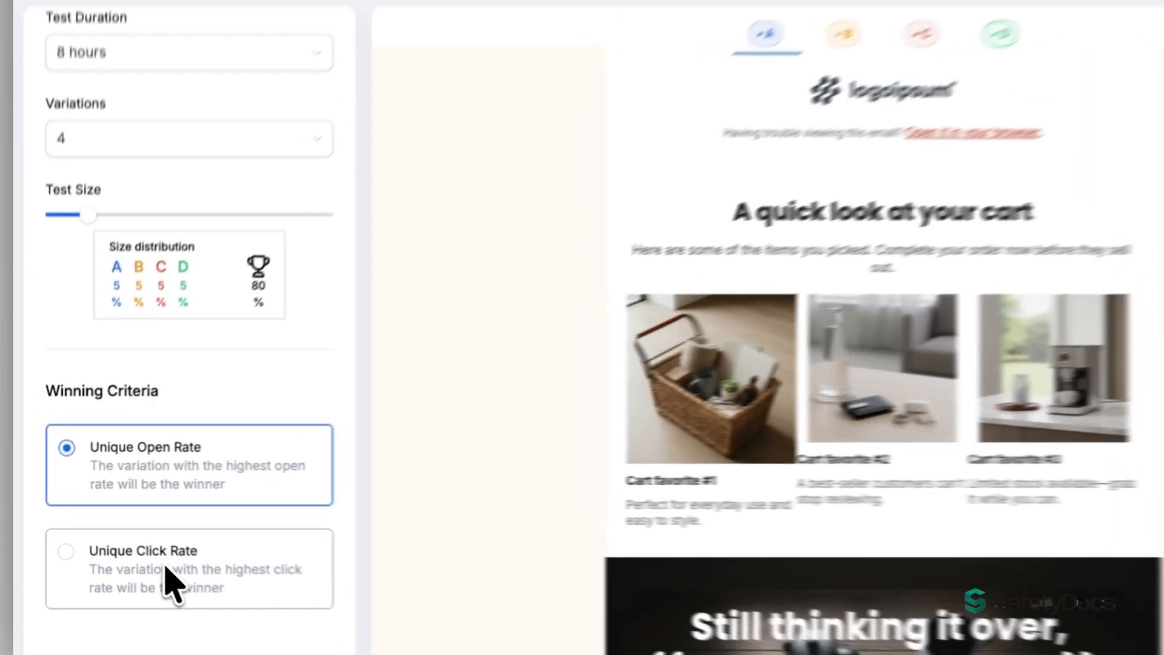
{"action": "left_click", "coordinate": [146, 560]}
{"action": "left_click", "coordinate": [224, 479]}
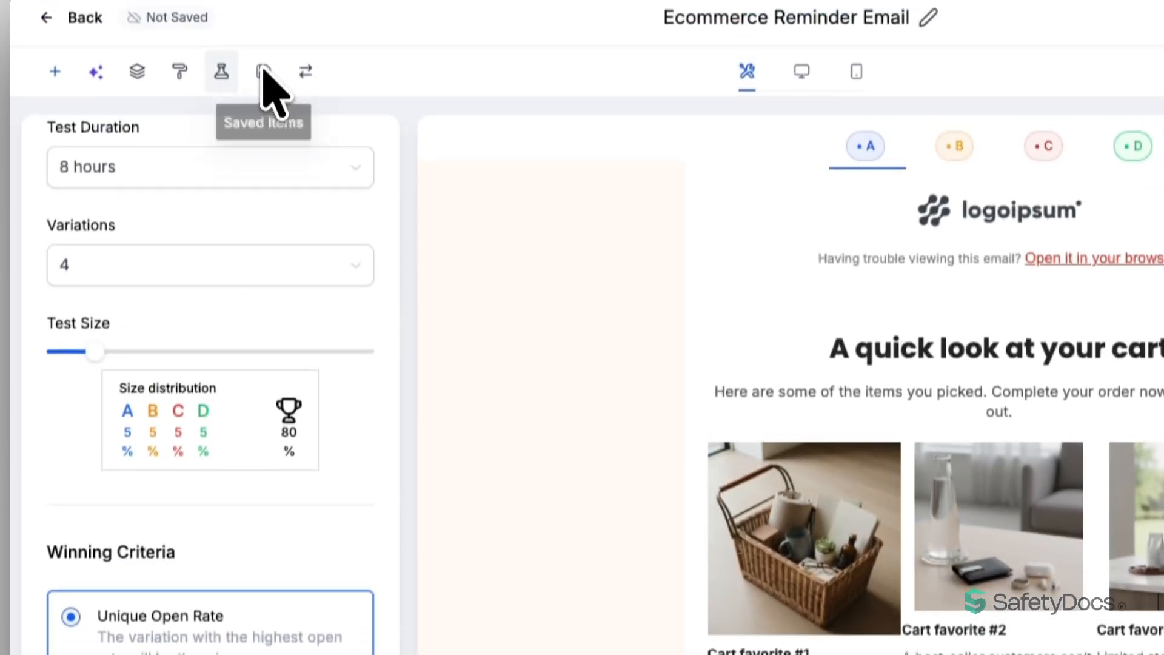
{"action": "left_click", "coordinate": [263, 73]}
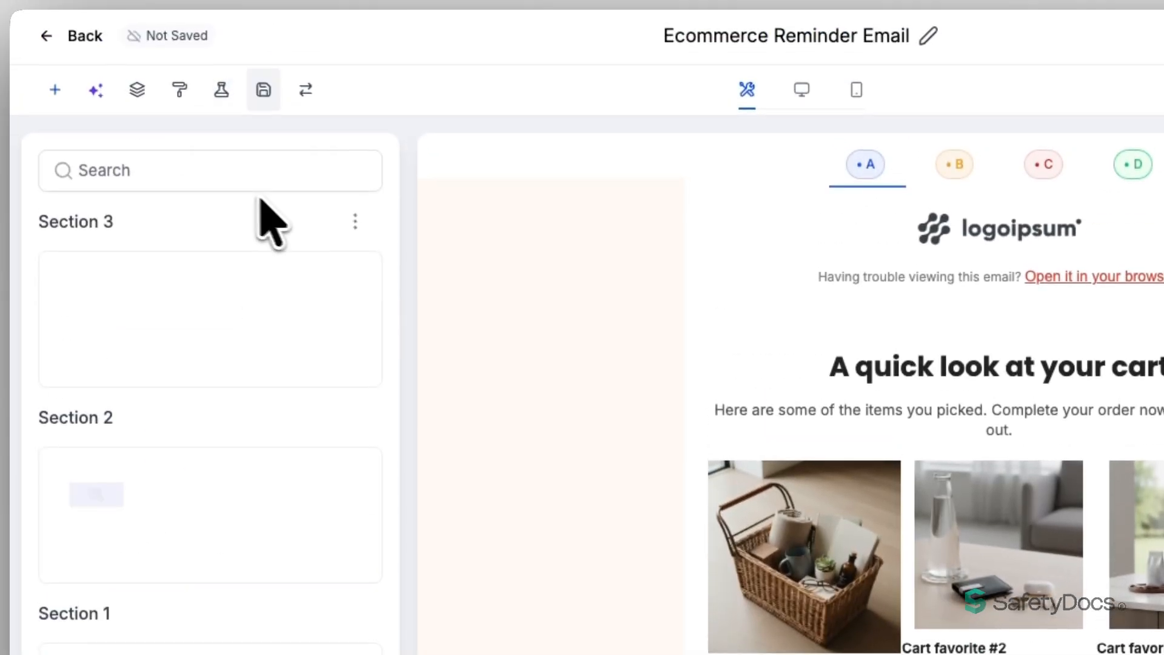
Add saved Section 3 to the email and toggle the alternative layout sections panel
{"action": "mouse_move", "coordinate": [111, 280]}
{"action": "left_mouse_down"}
{"action": "mouse_move", "coordinate": [356, 306]}
{"action": "mouse_move", "coordinate": [633, 267]}
{"action": "mouse_move", "coordinate": [285, 311]}
{"action": "mouse_move", "coordinate": [109, 285]}
{"action": "left_mouse_up"}
{"action": "left_click", "coordinate": [305, 90]}
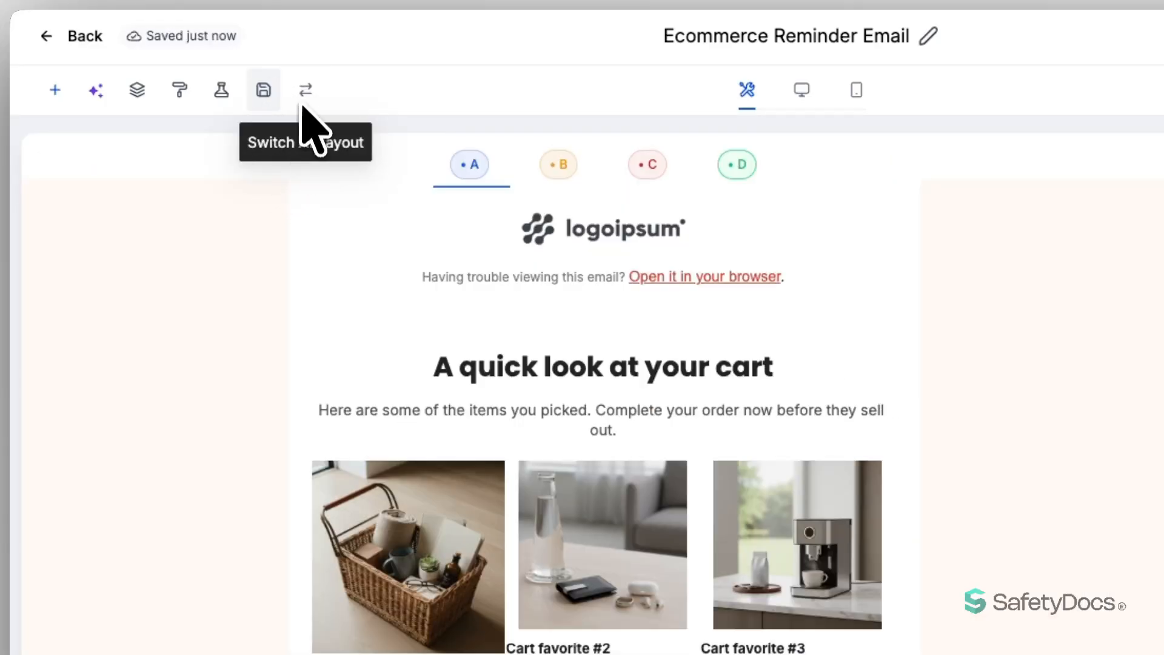
{"action": "left_click", "coordinate": [306, 90]}
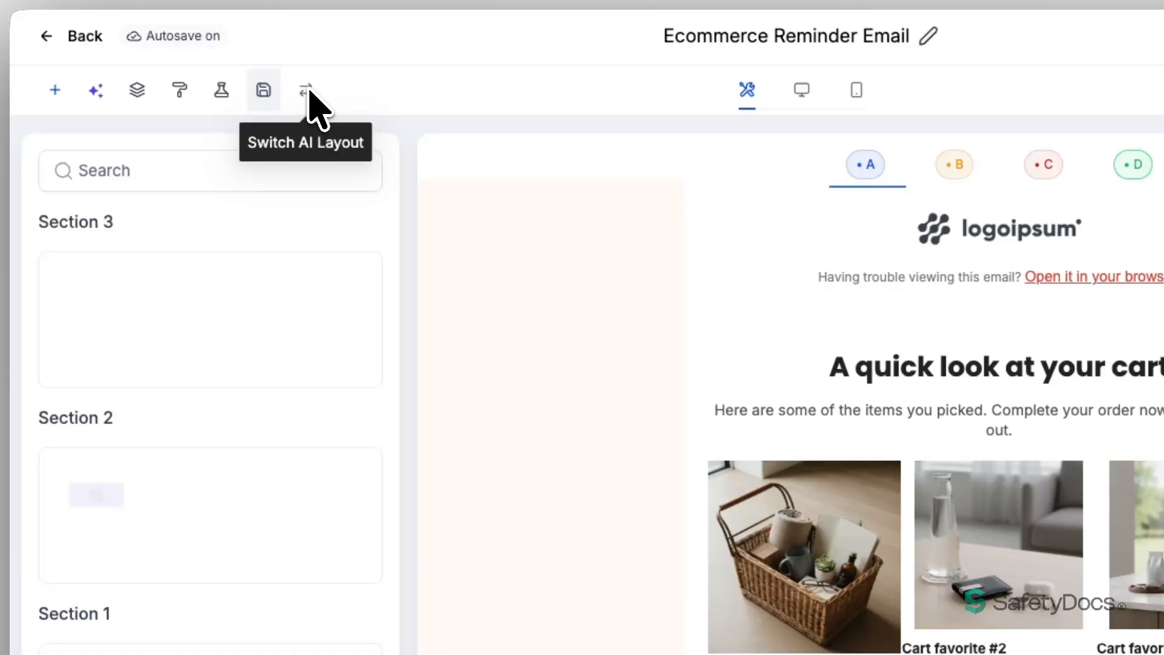
{"action": "left_click", "coordinate": [308, 90]}
{"action": "left_click", "coordinate": [306, 90]}
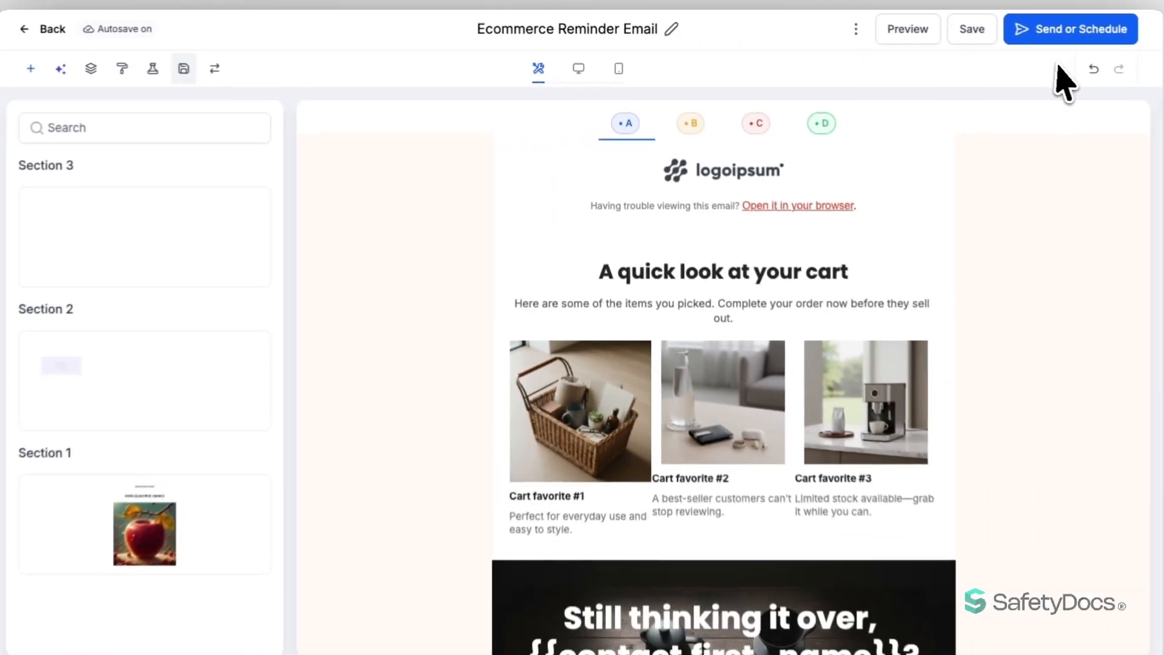
Compare the Schedule and Smart Send options, then choose Send Now for immediate sending
{"action": "left_click", "coordinate": [1062, 28]}
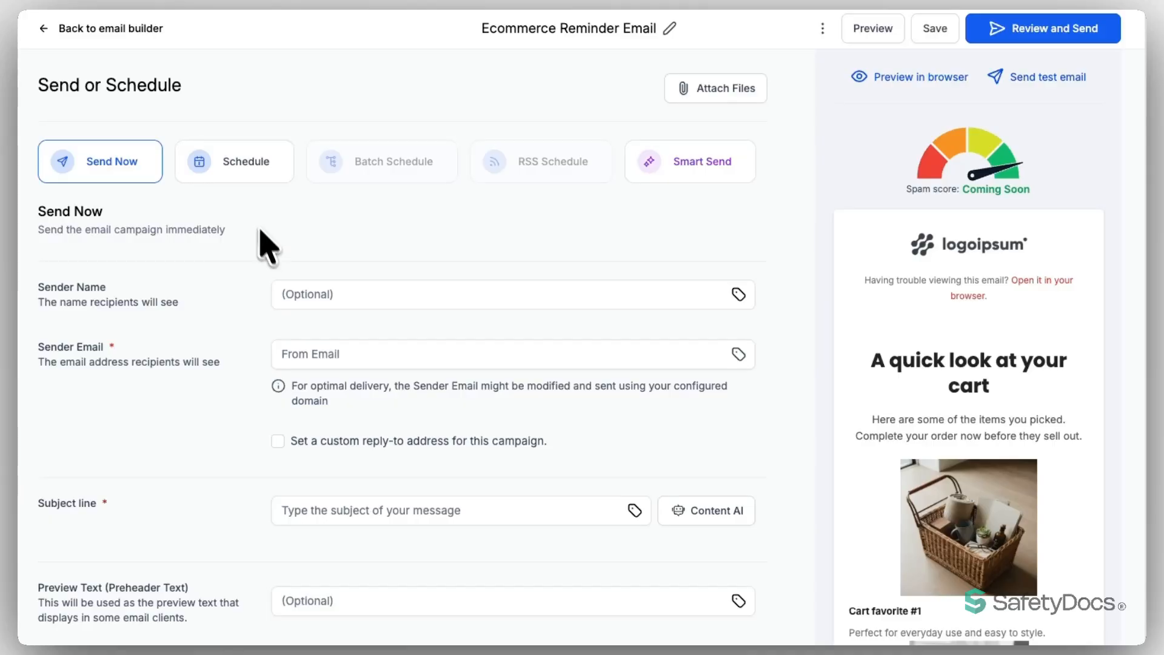
{"action": "left_click", "coordinate": [234, 168]}
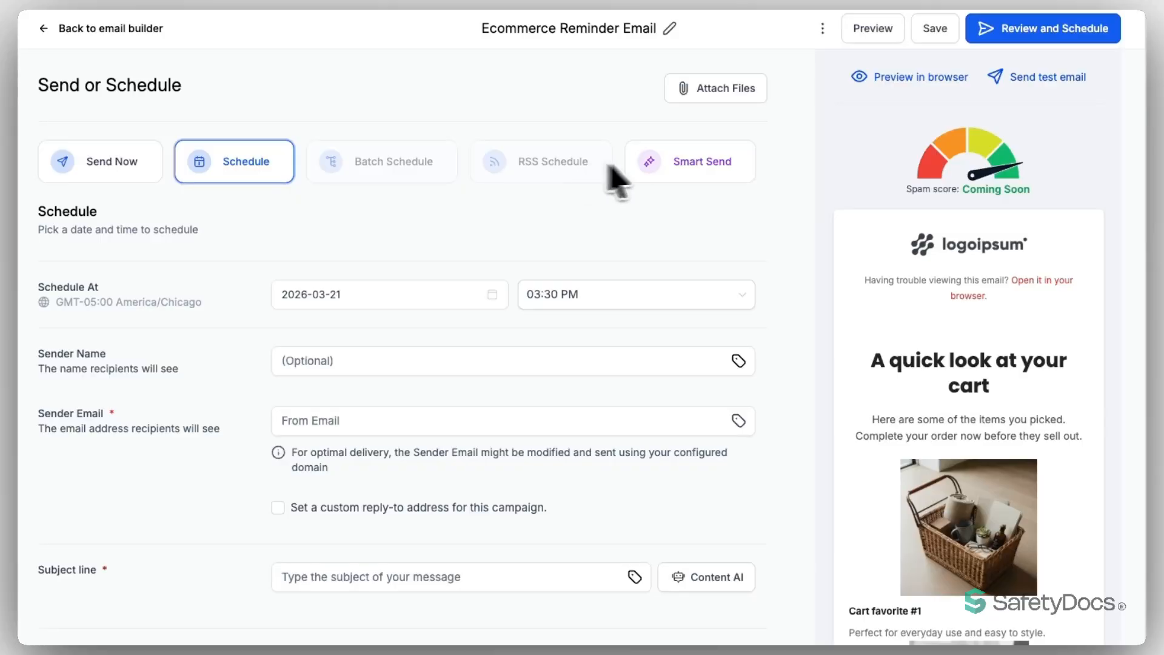
{"action": "left_click", "coordinate": [703, 172]}
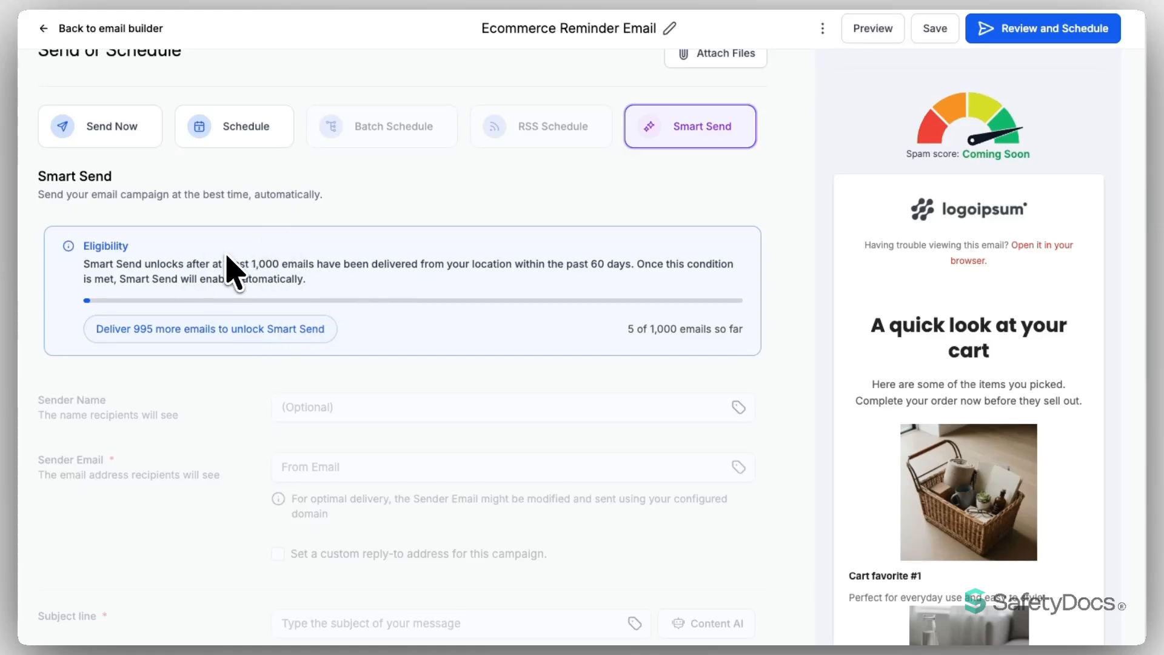
{"action": "left_click", "coordinate": [244, 137]}
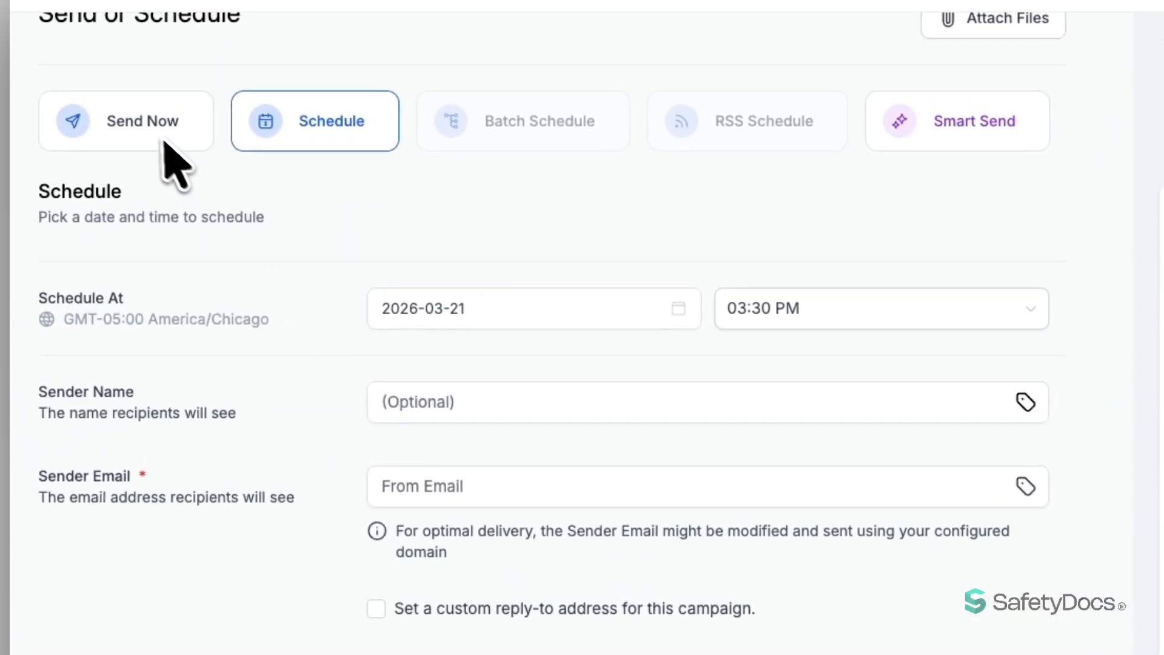
{"action": "left_click", "coordinate": [163, 145]}
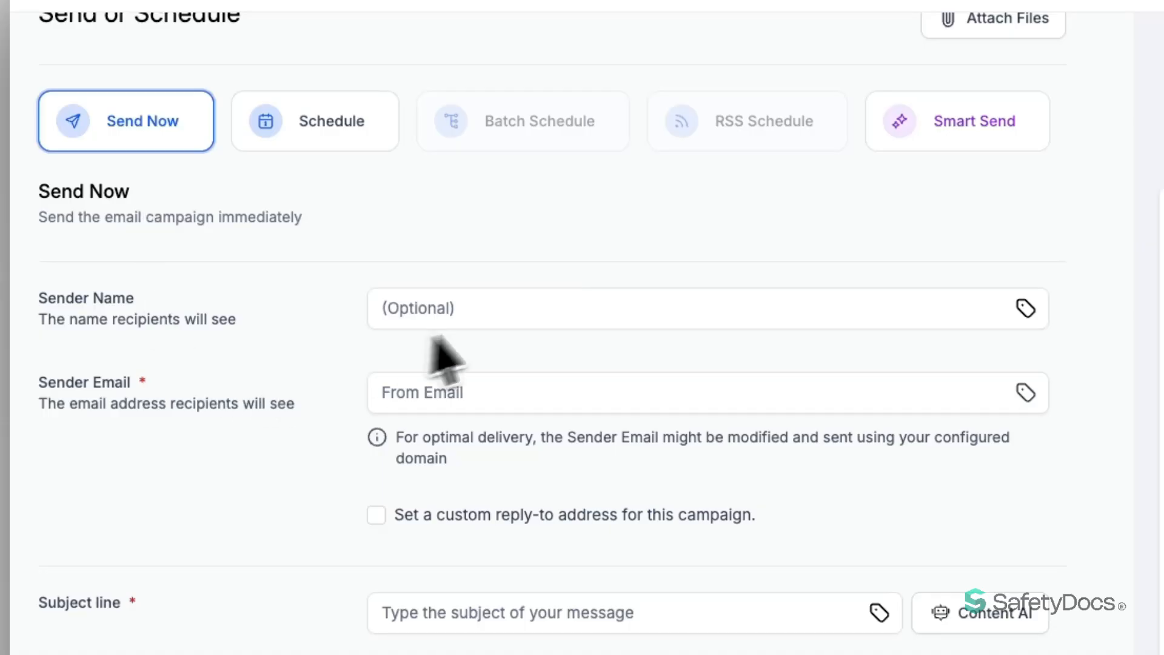
Fill in the sender email address field
{"action": "left_click", "coordinate": [502, 313]}
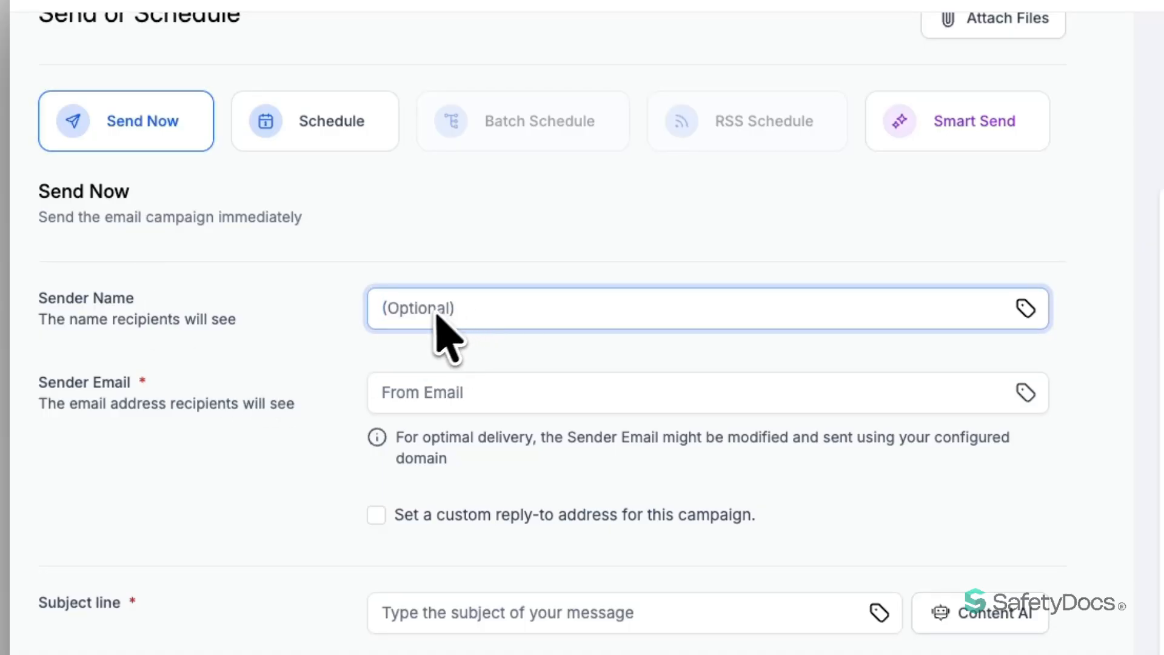
{"action": "left_click", "coordinate": [492, 385]}
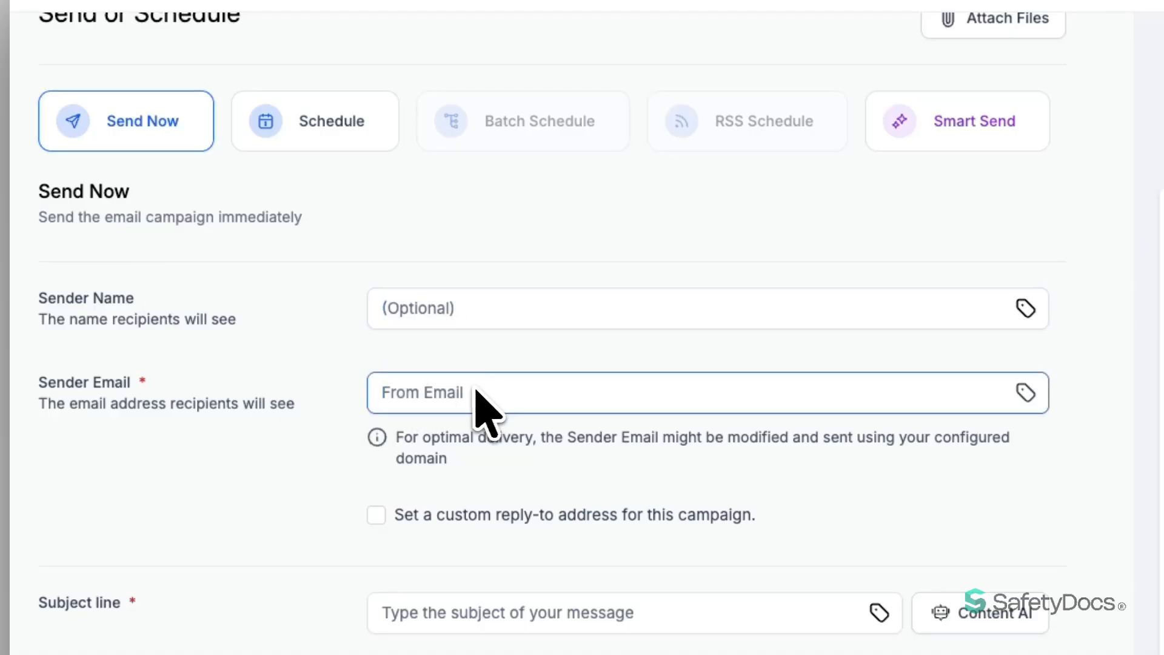
{"action": "scroll", "coordinate": [477, 391], "scroll_direction": "down", "scroll_amount": 1}
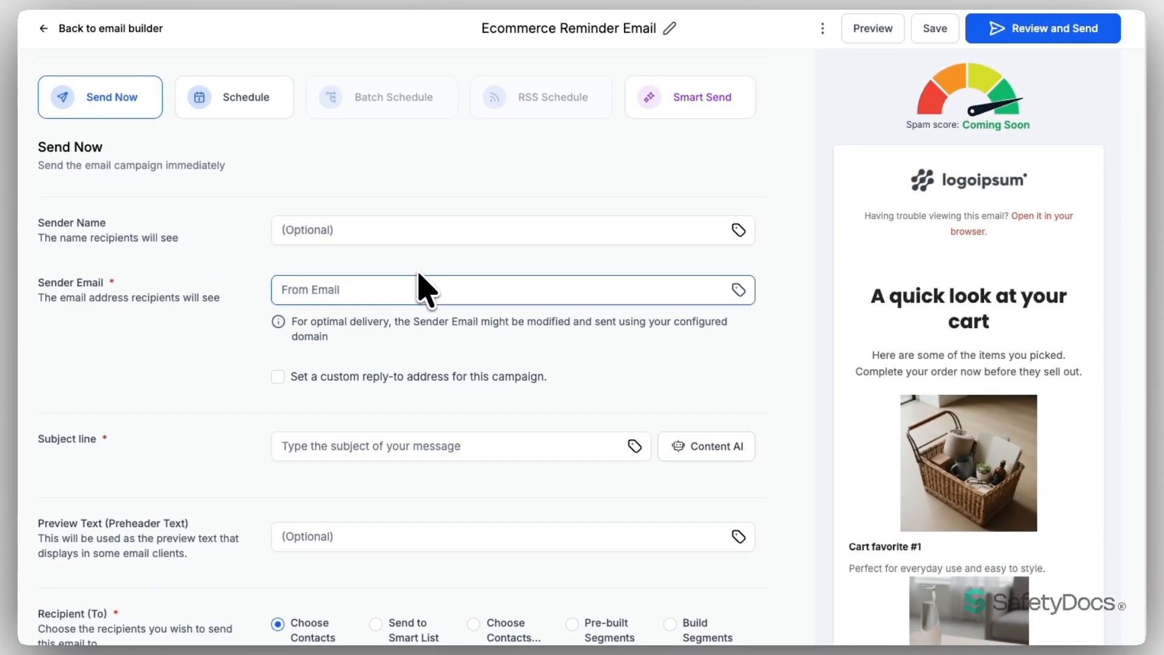
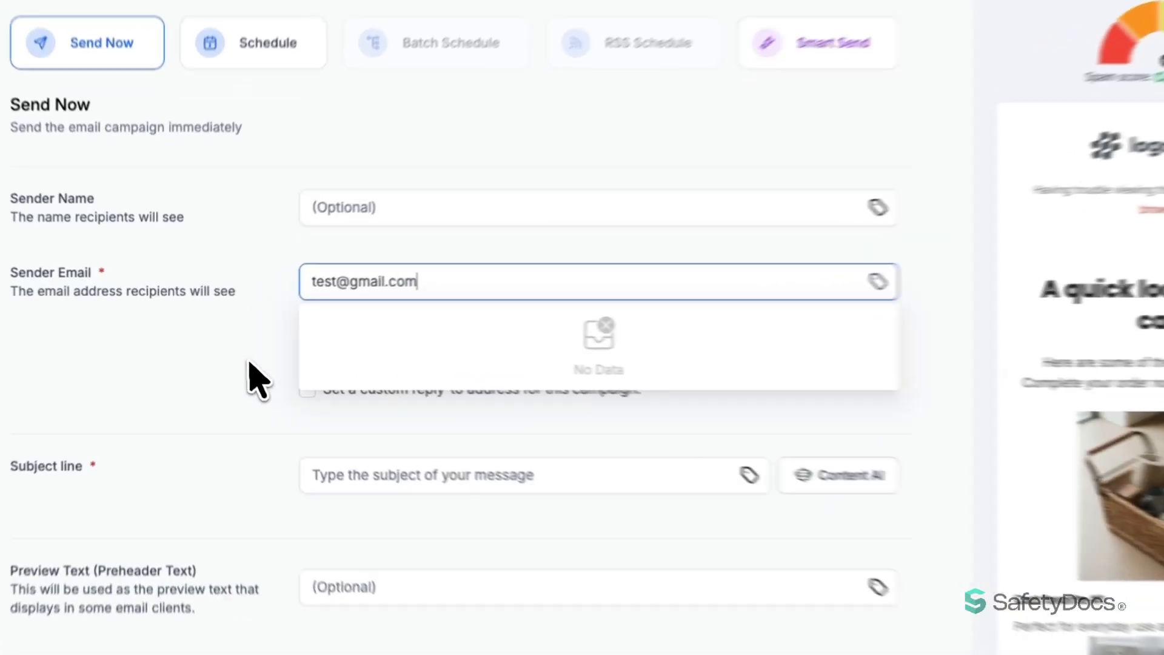
{"action": "left_click", "coordinate": [232, 351]}
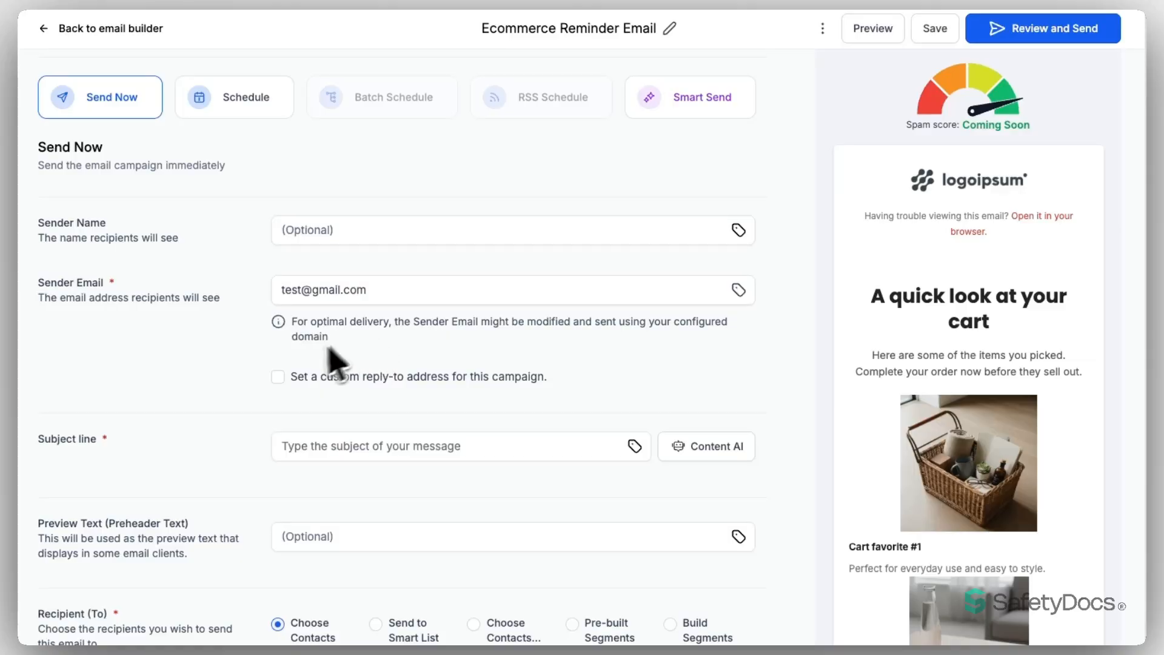
Leave the custom reply-to address off and check the sender email's merge fields
{"action": "left_click", "coordinate": [277, 376]}
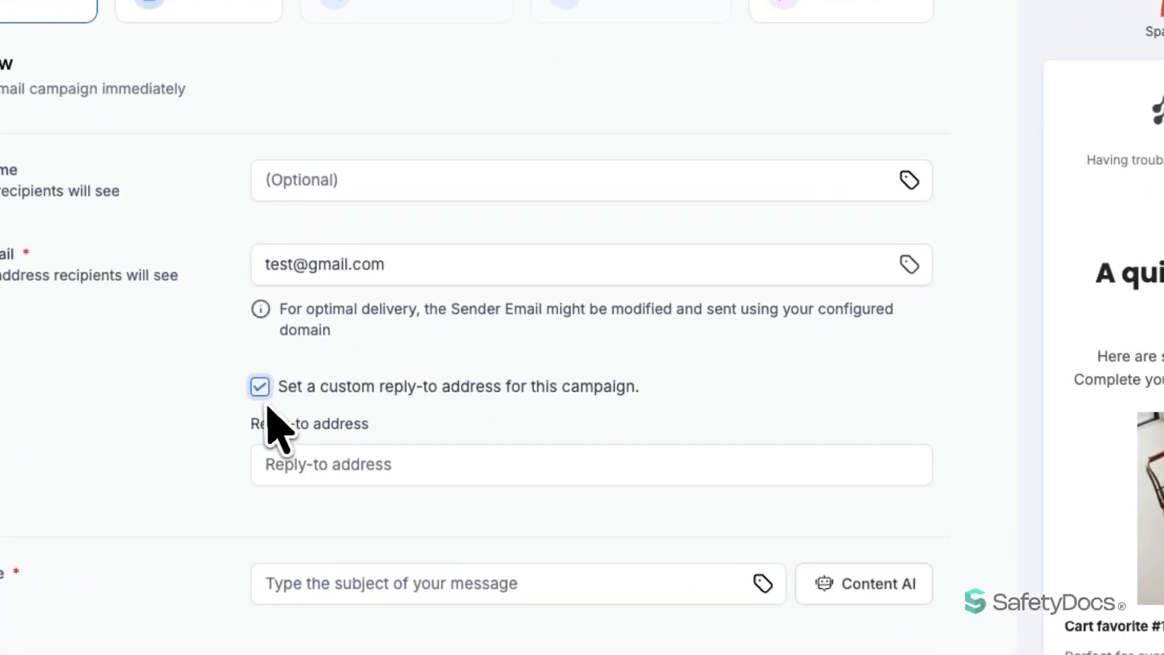
{"action": "left_click", "coordinate": [259, 386]}
{"action": "left_click", "coordinate": [384, 270]}
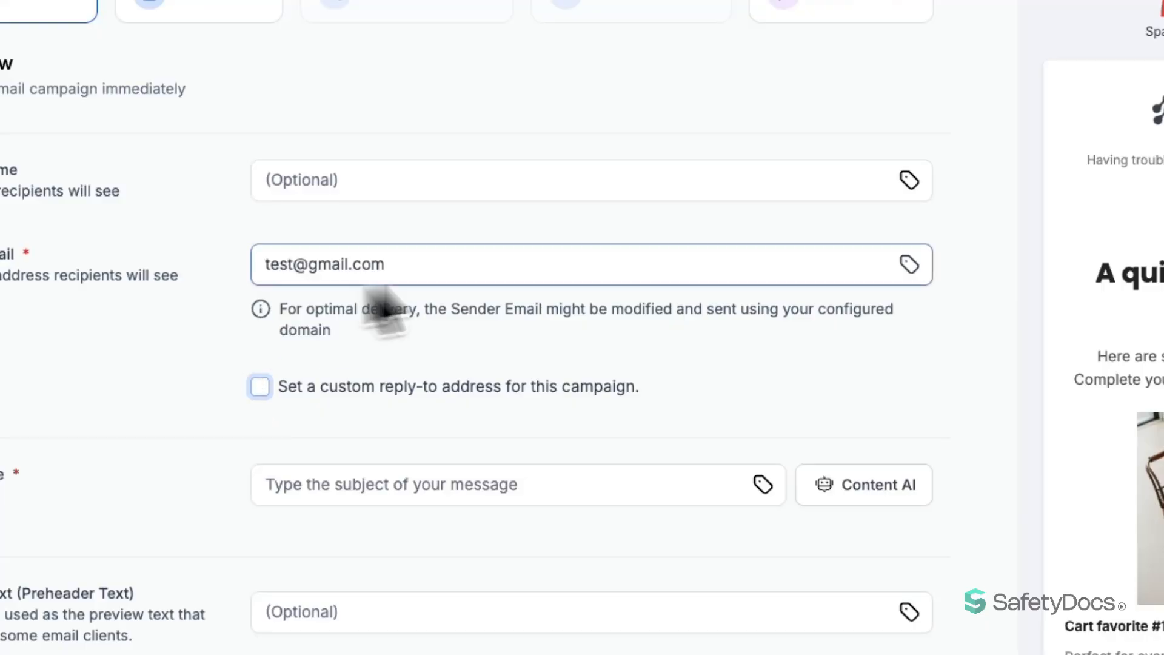
{"action": "left_click", "coordinate": [839, 231]}
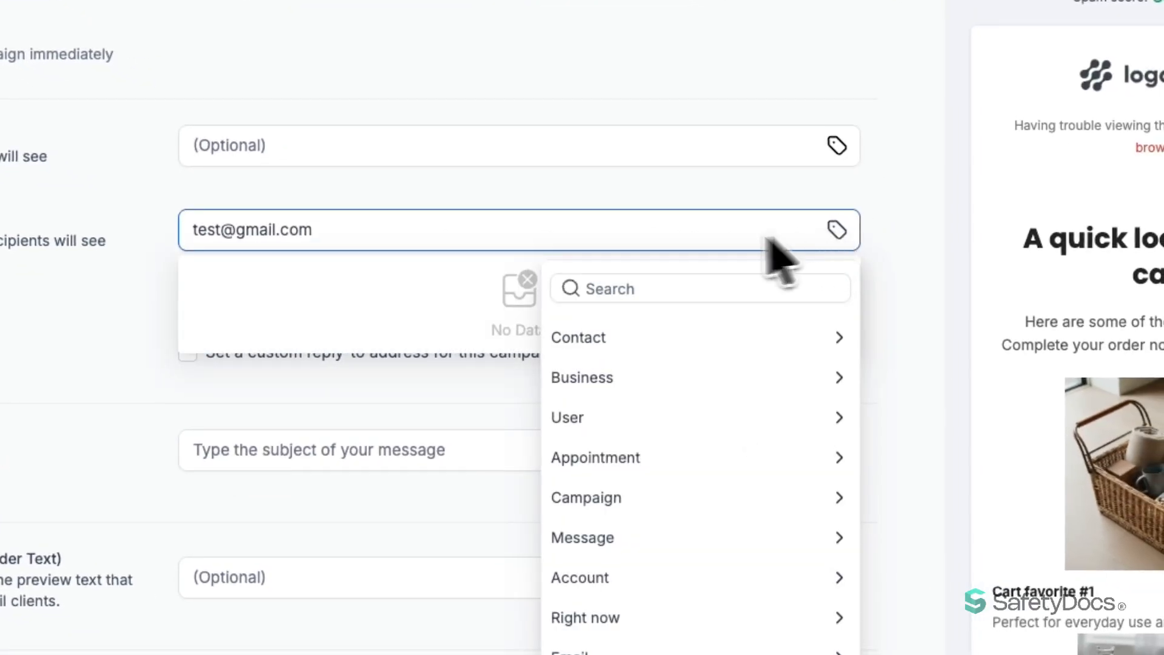
{"action": "left_click", "coordinate": [118, 322]}
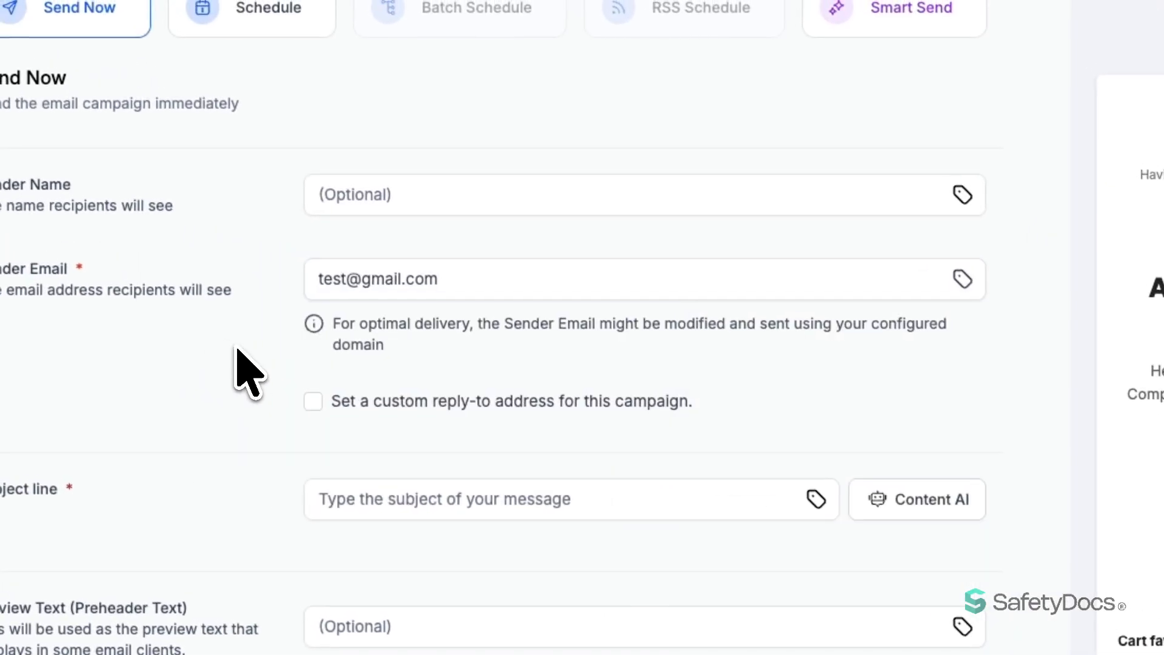
{"action": "scroll", "coordinate": [269, 297], "scroll_direction": "down", "scroll_amount": 3}
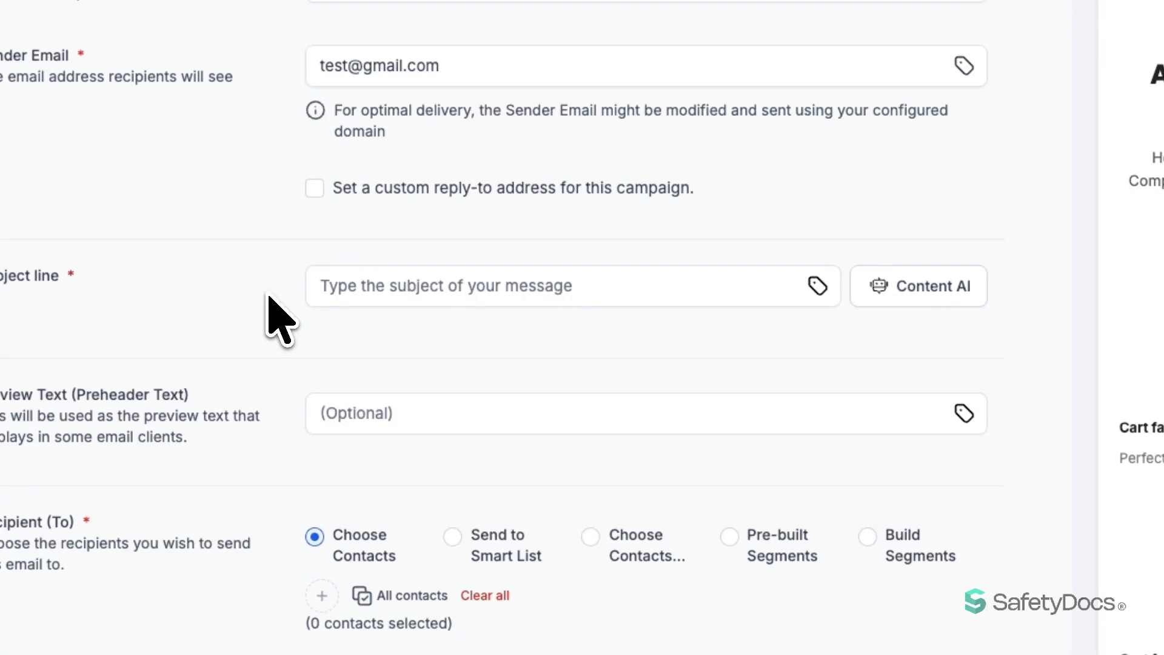
Insert the Contact > First Name merge tag into the subject line after 'Hello'
{"action": "left_click", "coordinate": [338, 289]}
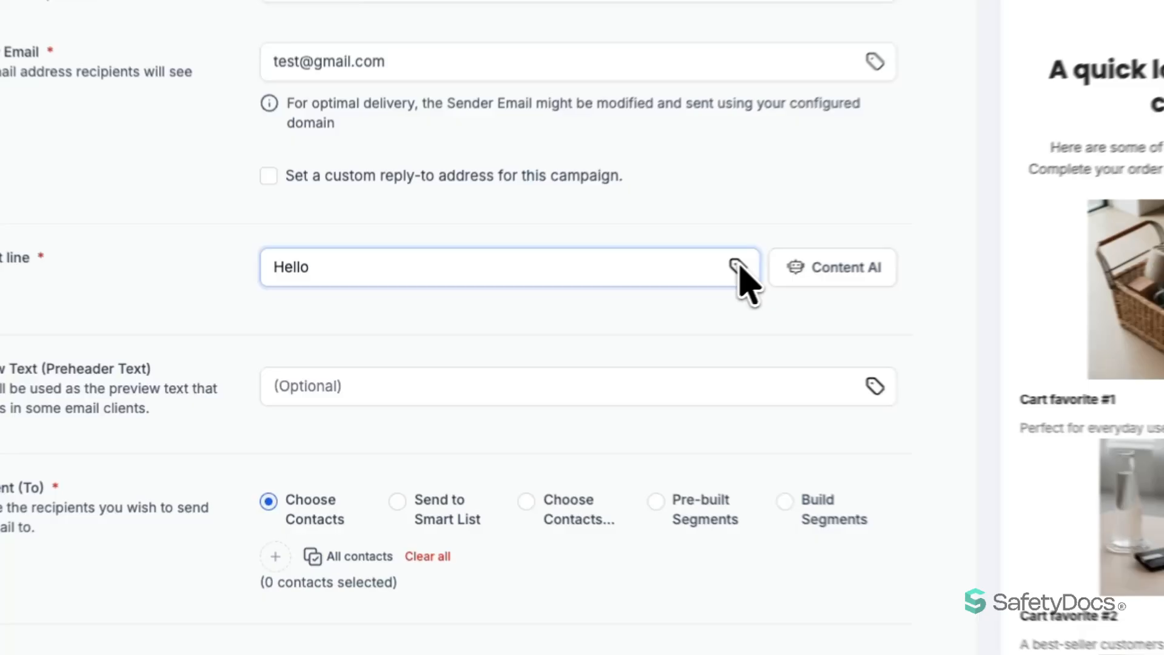
{"action": "left_click", "coordinate": [634, 295]}
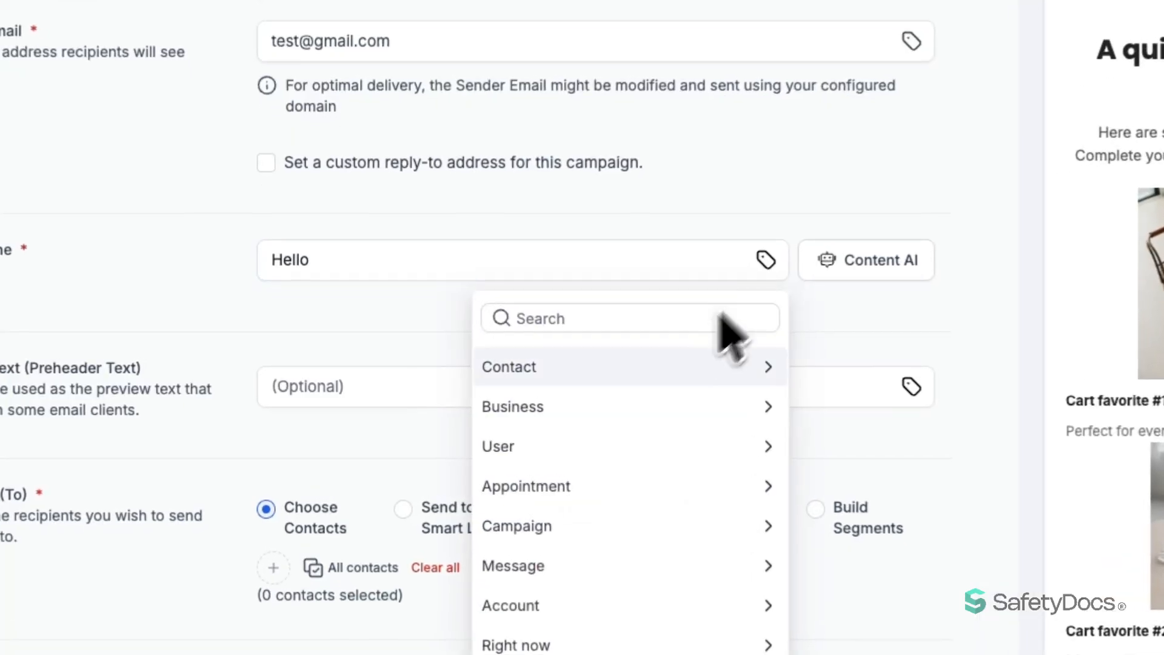
{"action": "left_click", "coordinate": [512, 379]}
{"action": "left_click", "coordinate": [536, 441]}
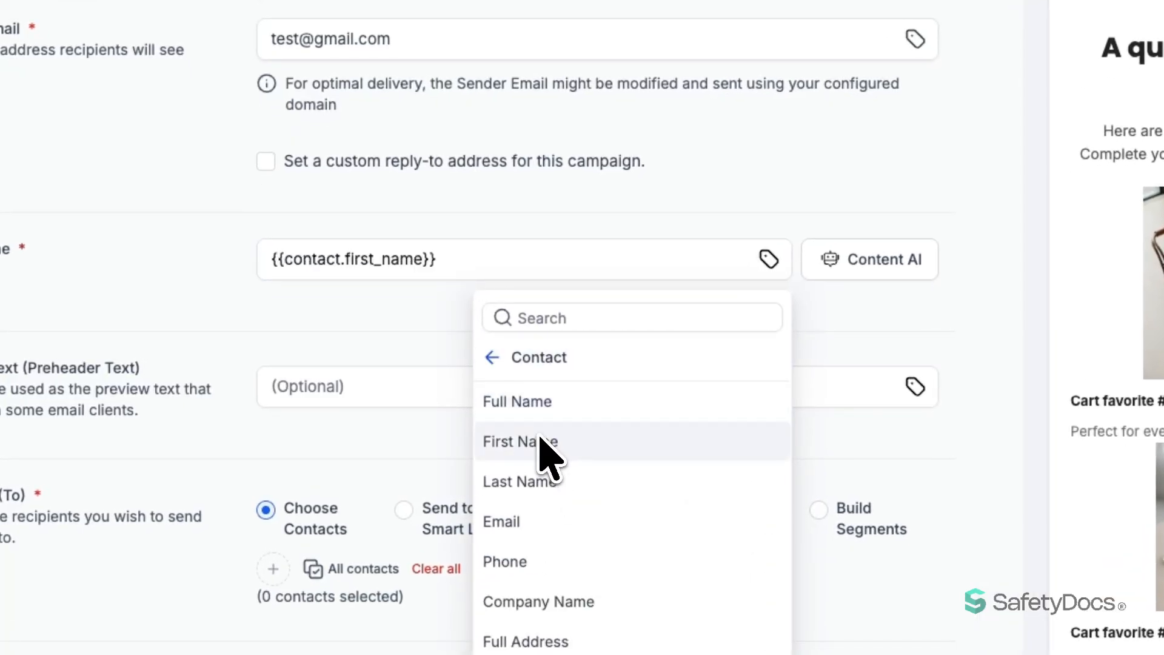
{"action": "left_click", "coordinate": [273, 265]}
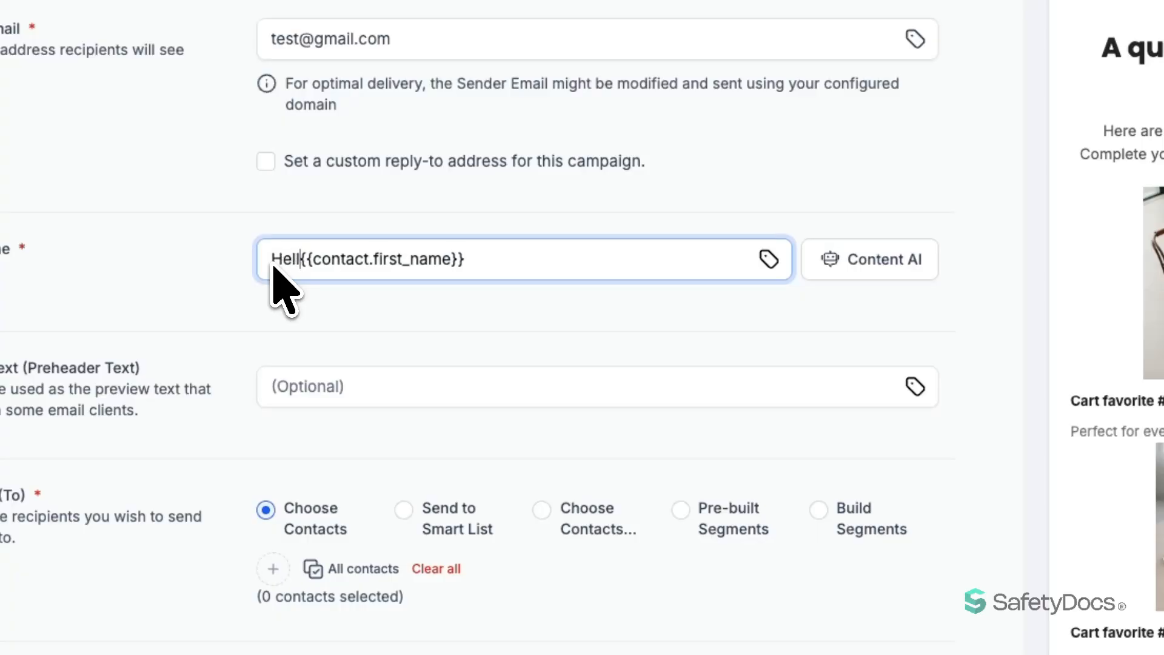
{"action": "left_click", "coordinate": [221, 281]}
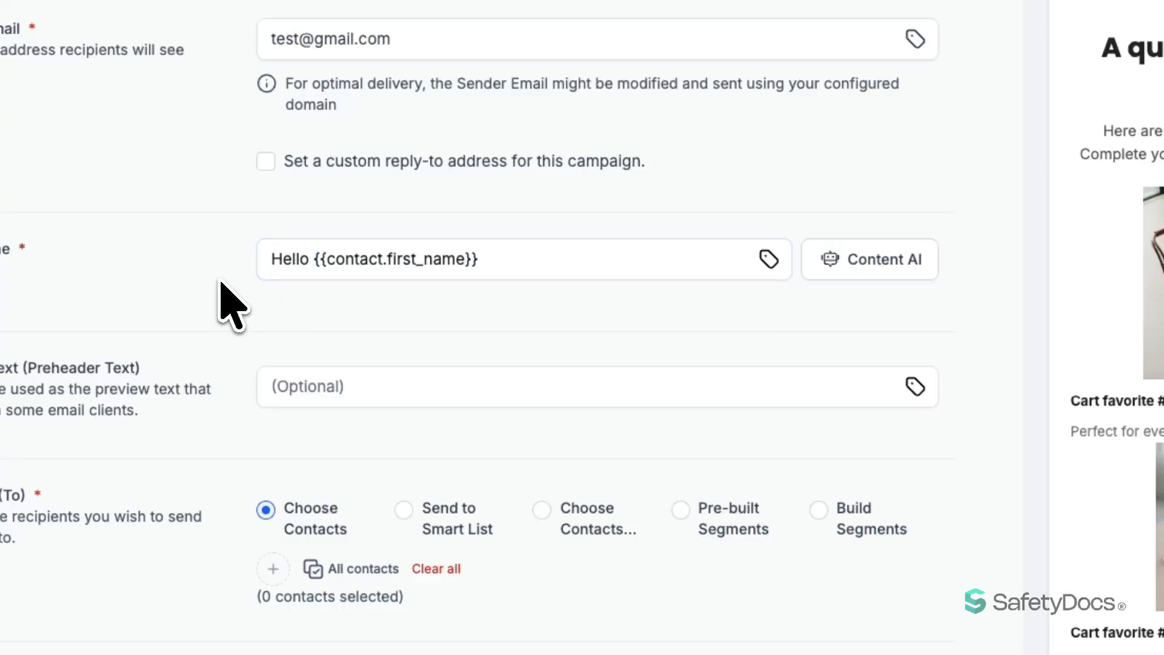
{"action": "left_click", "coordinate": [366, 263]}
{"action": "left_click_drag", "start_coordinate": [317, 262], "coordinate": [483, 264]}
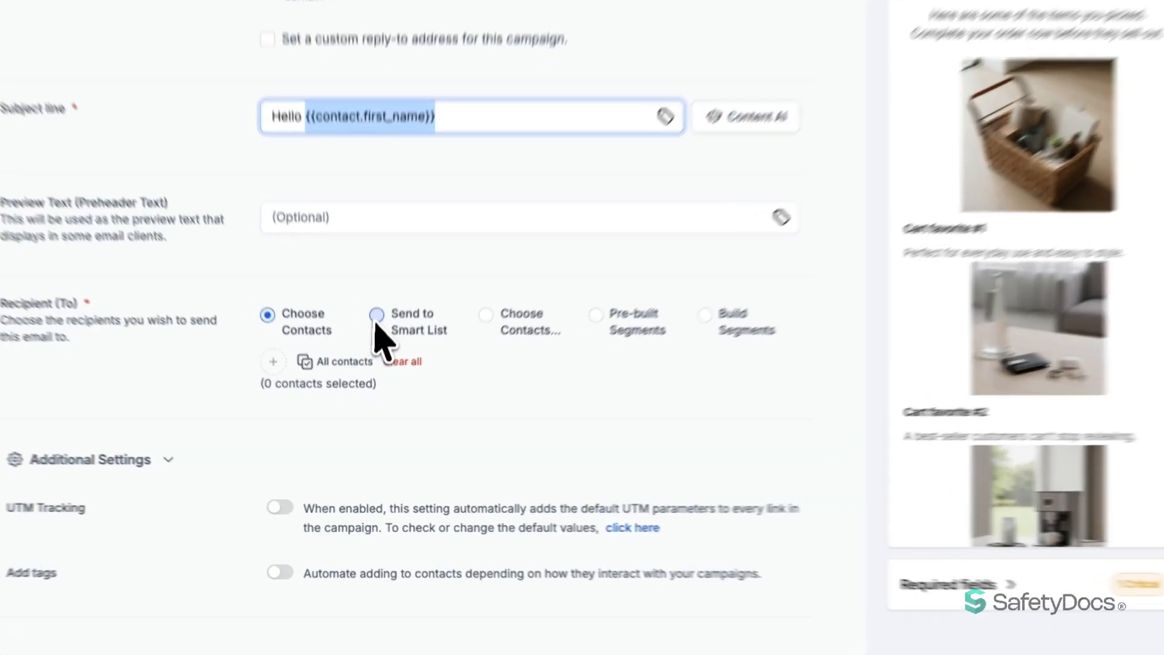
Try the recipient options: pre-built segments, a custom segment, individual contacts and all contacts
{"action": "left_click", "coordinate": [377, 336]}
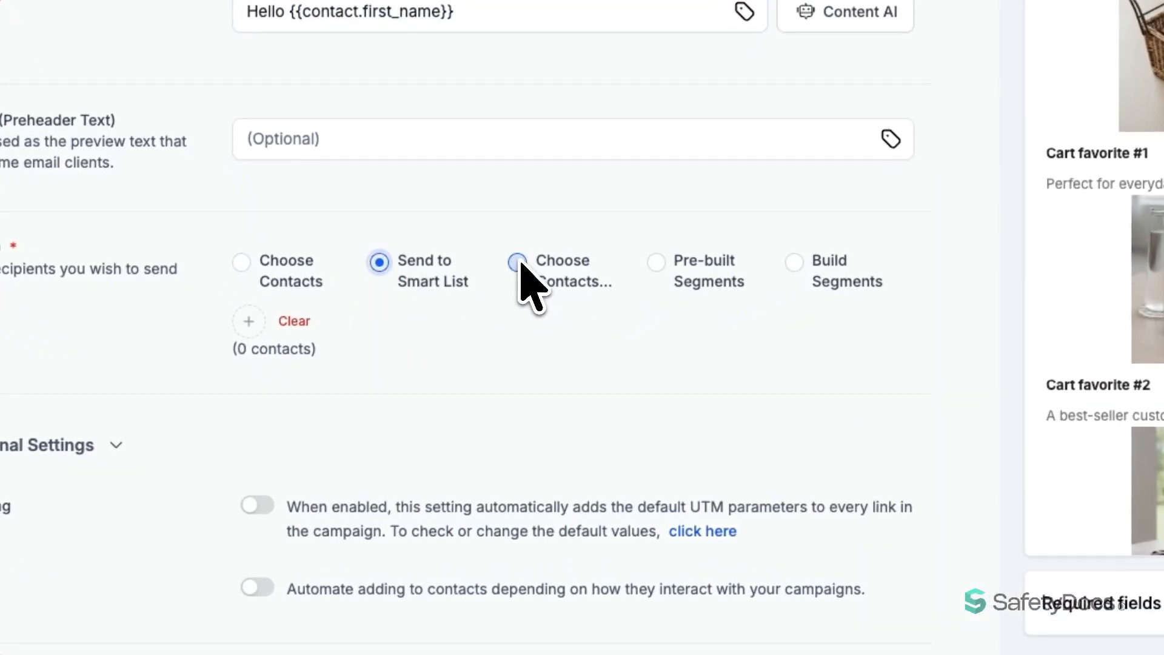
{"action": "left_click", "coordinate": [656, 262]}
{"action": "left_click", "coordinate": [575, 321]}
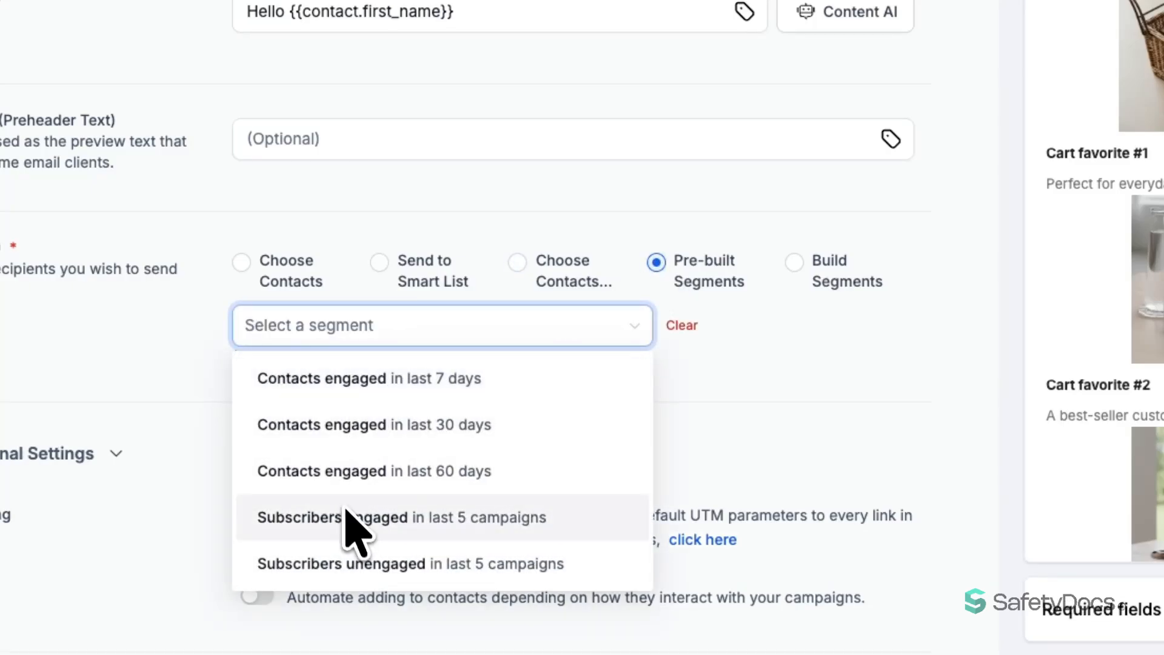
{"action": "left_click", "coordinate": [794, 266]}
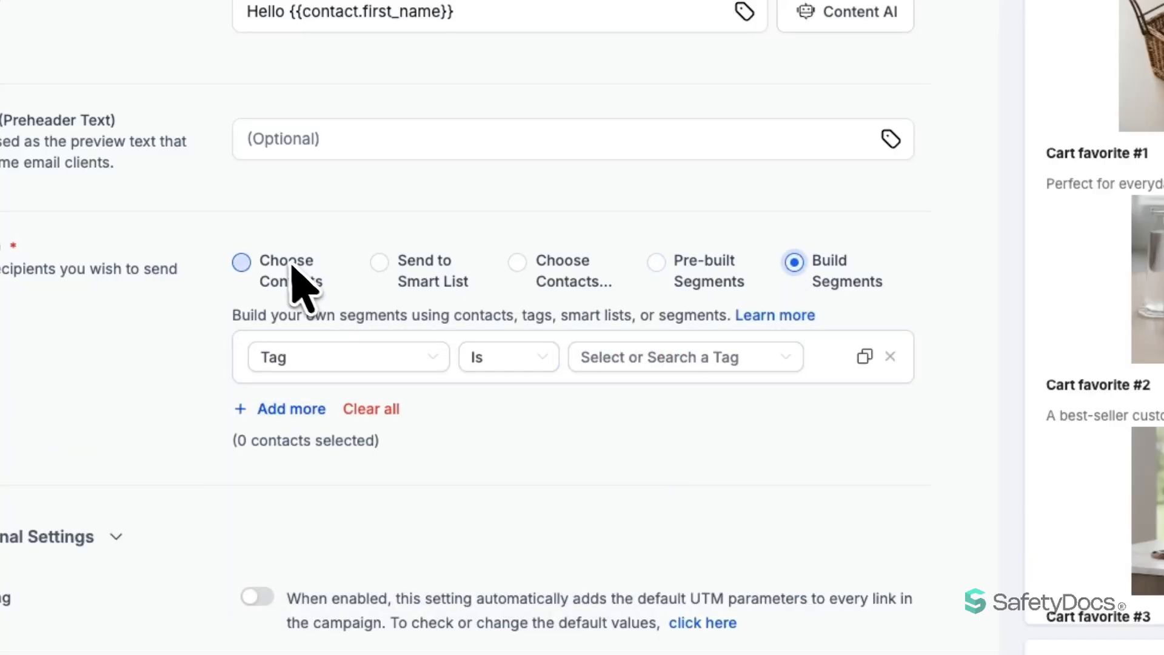
{"action": "left_click", "coordinate": [251, 263]}
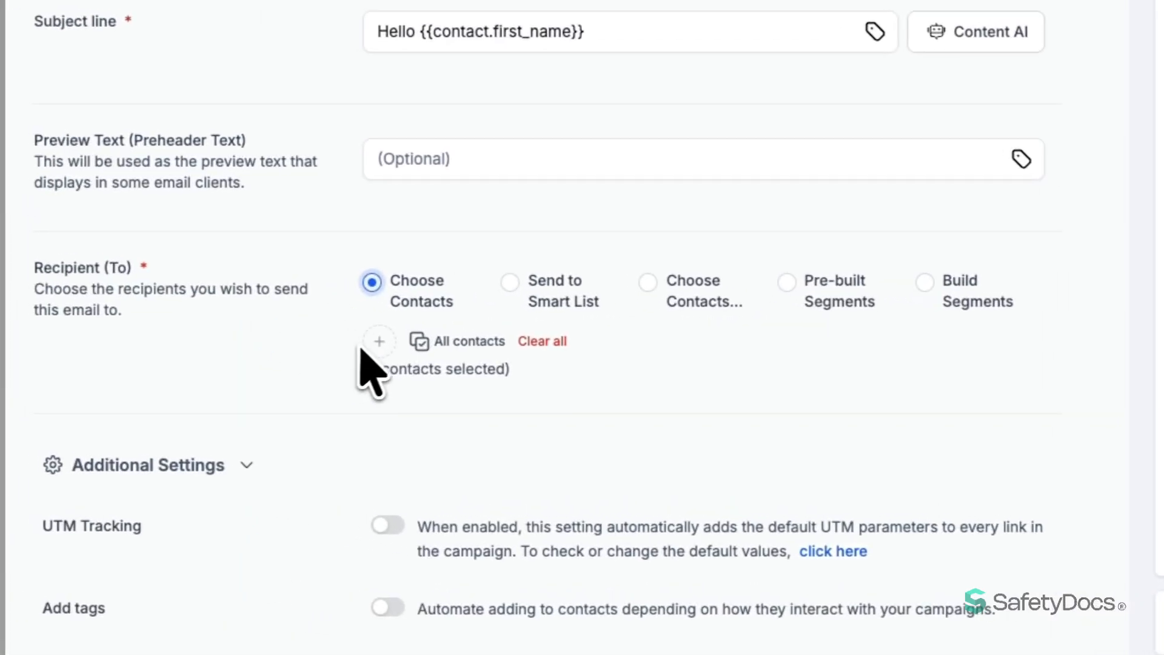
{"action": "left_click", "coordinate": [465, 342]}
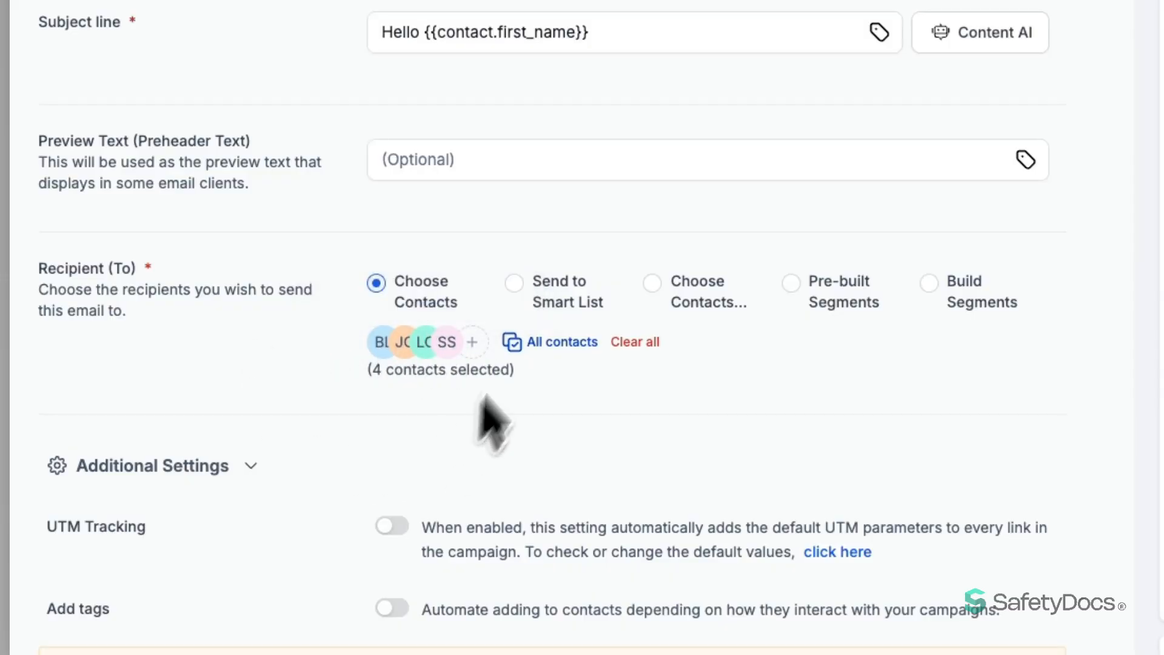
Send to the Email Is Not Empty smart list, covering 4 contacts
{"action": "left_click", "coordinate": [515, 283]}
{"action": "left_click", "coordinate": [383, 342]}
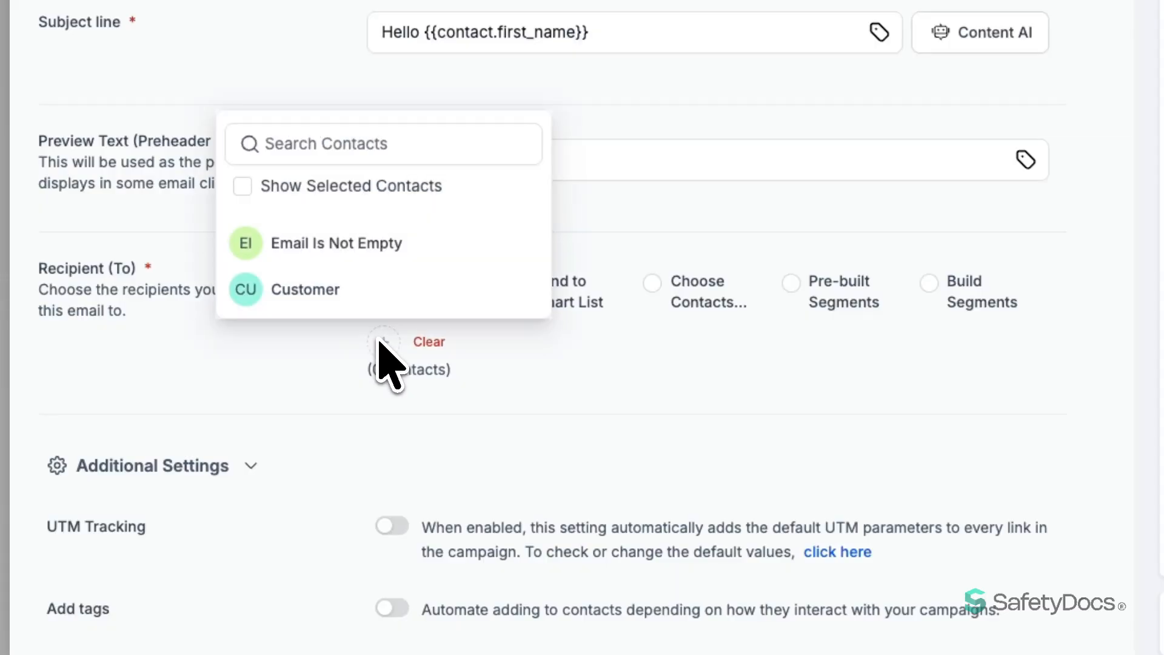
{"action": "left_click", "coordinate": [332, 257]}
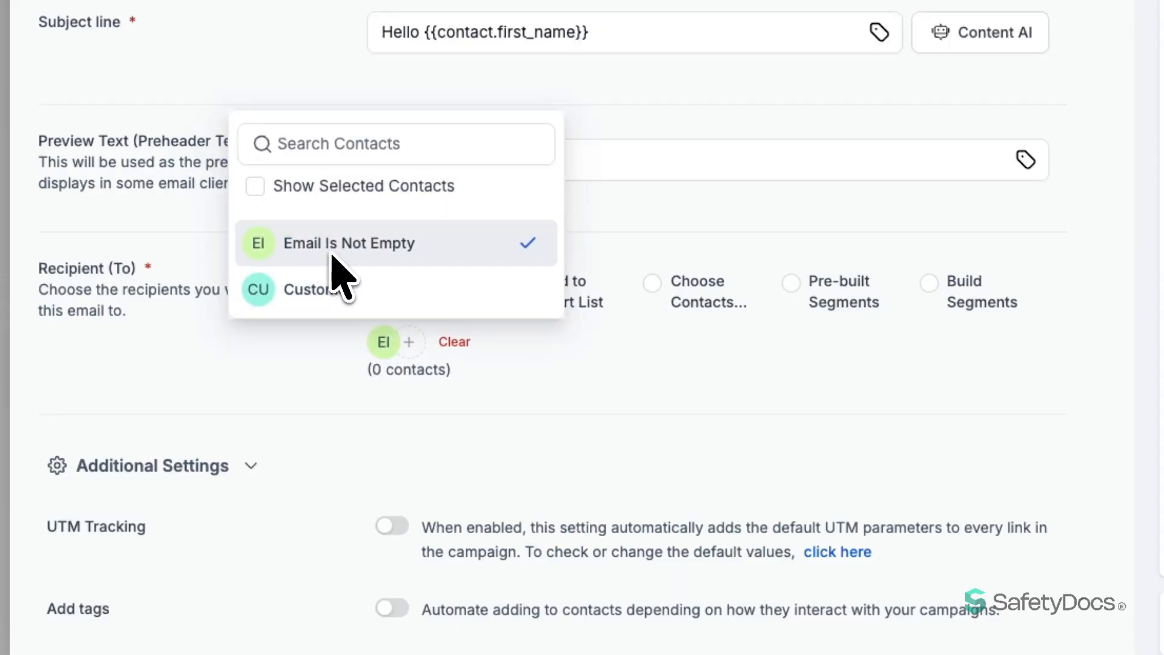
{"action": "left_click", "coordinate": [272, 394]}
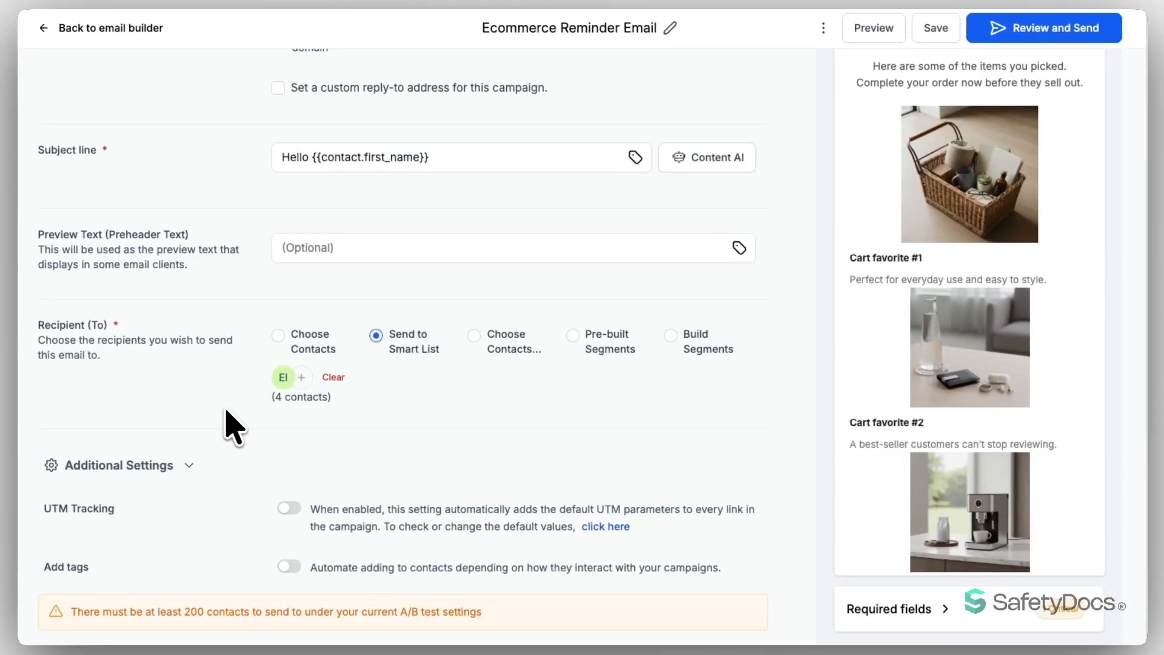
Switch on UTM Tracking and Add tags in Additional Settings, then save the campaign
{"action": "scroll", "coordinate": [231, 448], "scroll_direction": "down", "scroll_amount": 1}
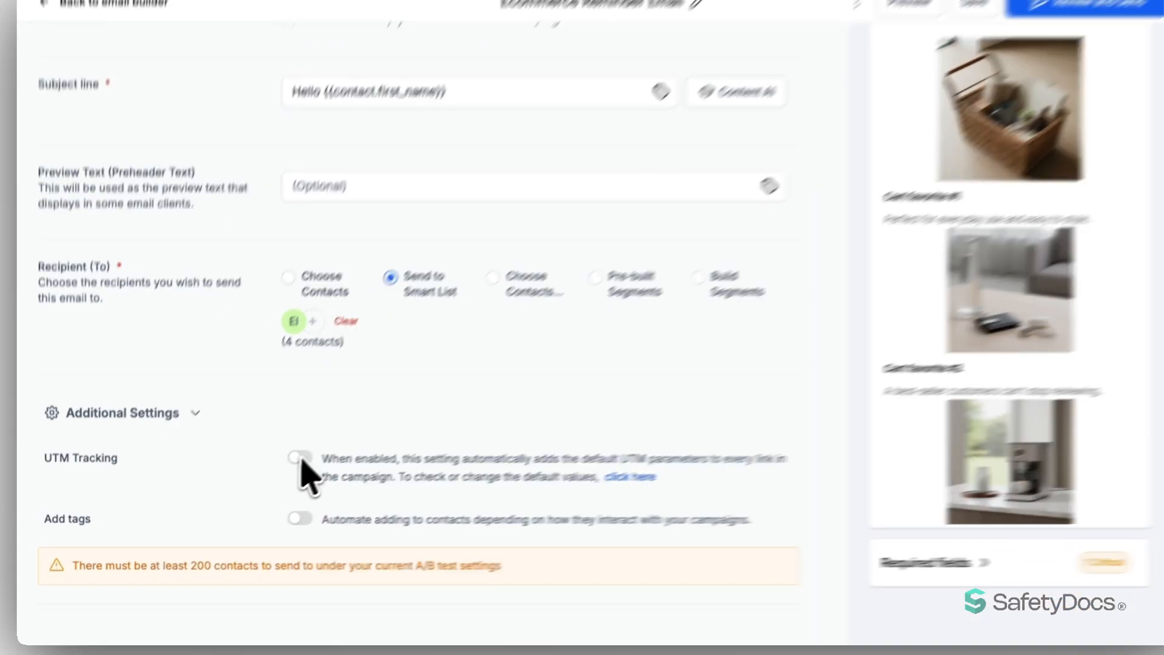
{"action": "left_click", "coordinate": [289, 460]}
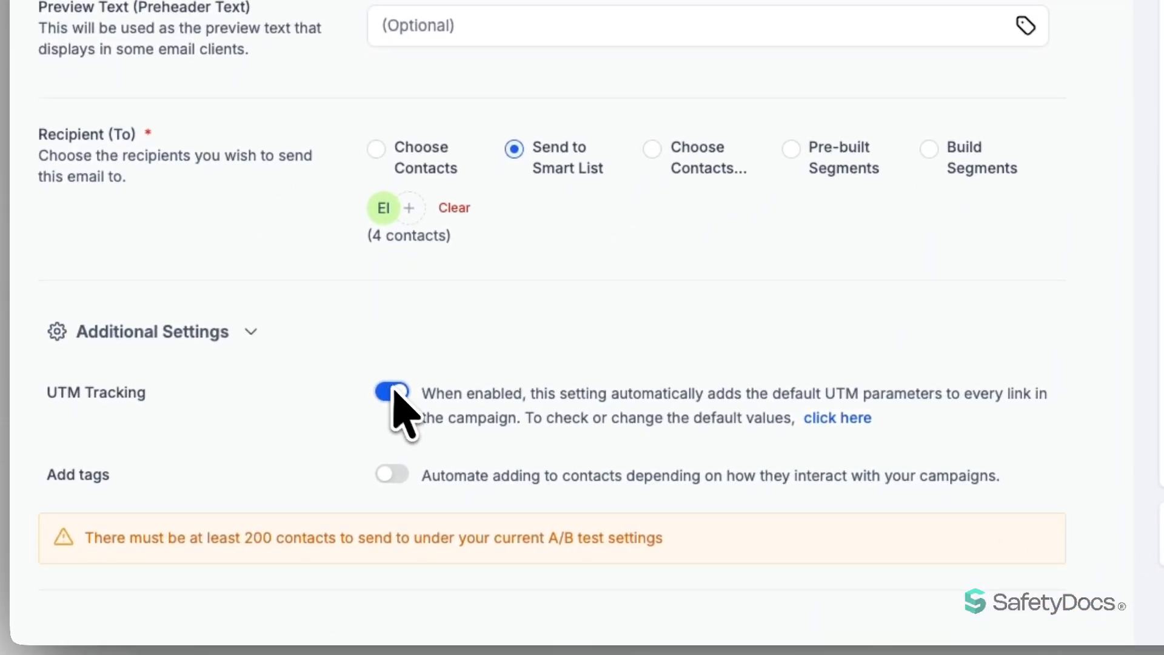
{"action": "left_click", "coordinate": [392, 475]}
{"action": "scroll", "coordinate": [317, 430], "scroll_direction": "down", "scroll_amount": 1}
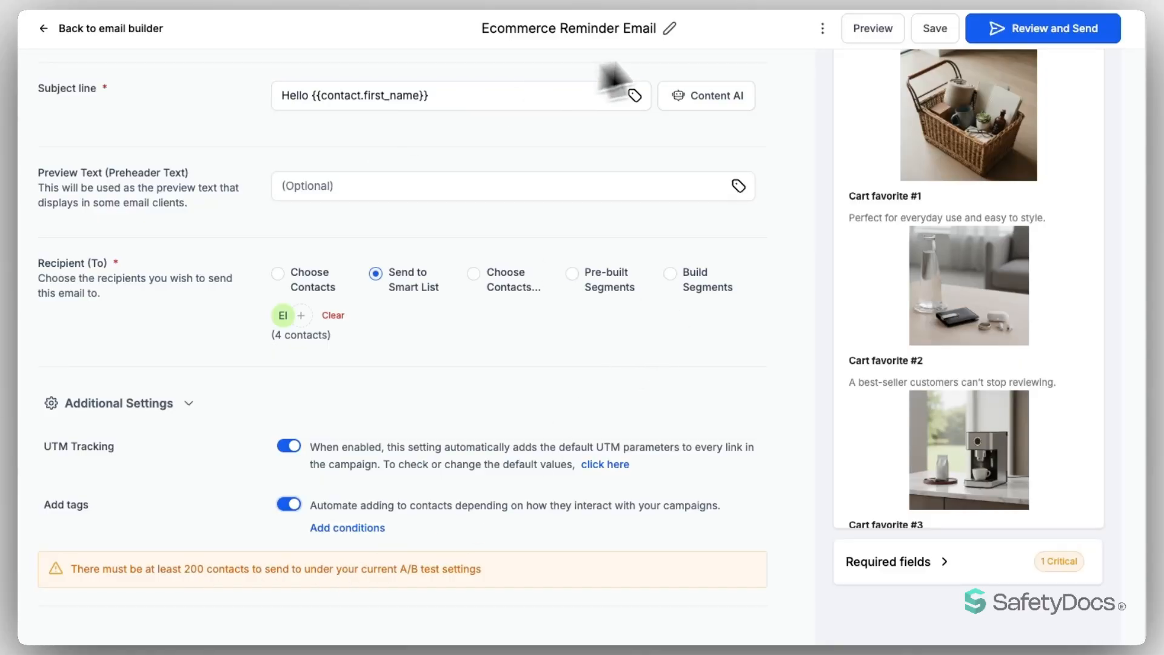
{"action": "left_click", "coordinate": [934, 28]}
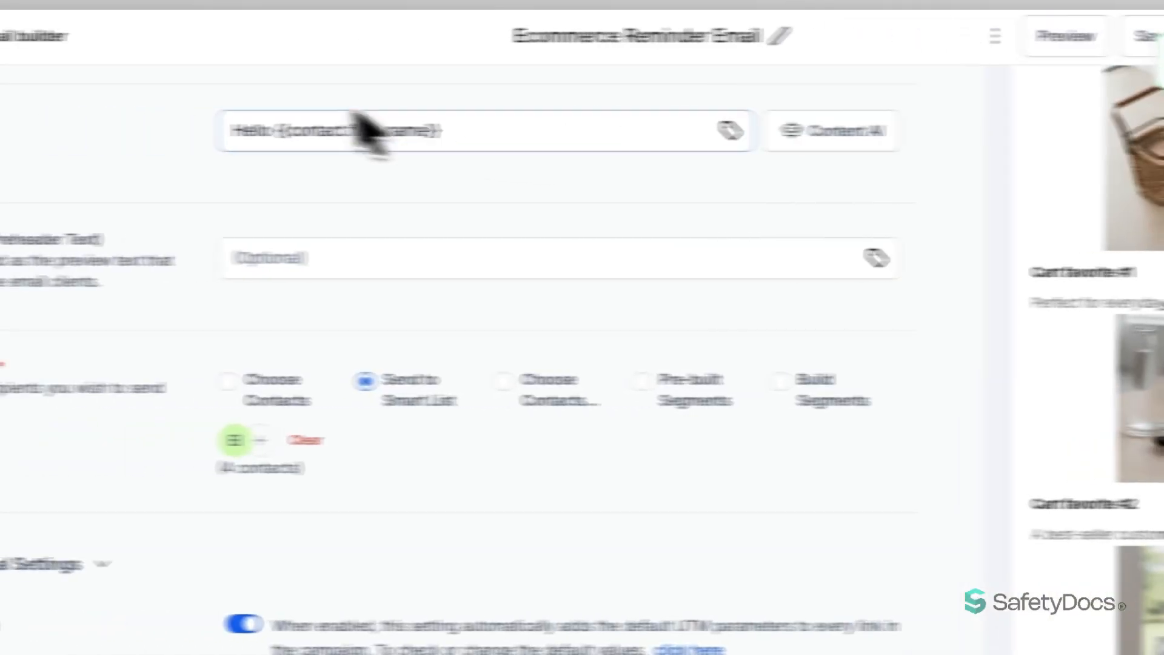
Disable A/B testing in the email builder, save, and return to the send settings
{"action": "left_click", "coordinate": [94, 40]}
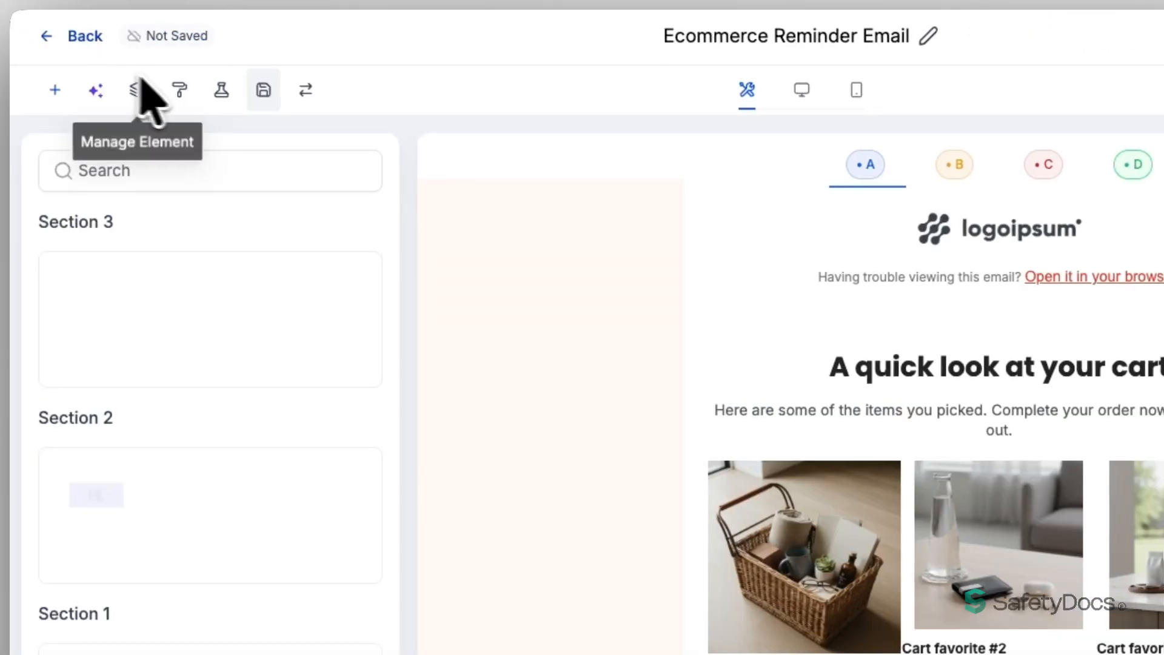
{"action": "left_click", "coordinate": [219, 89]}
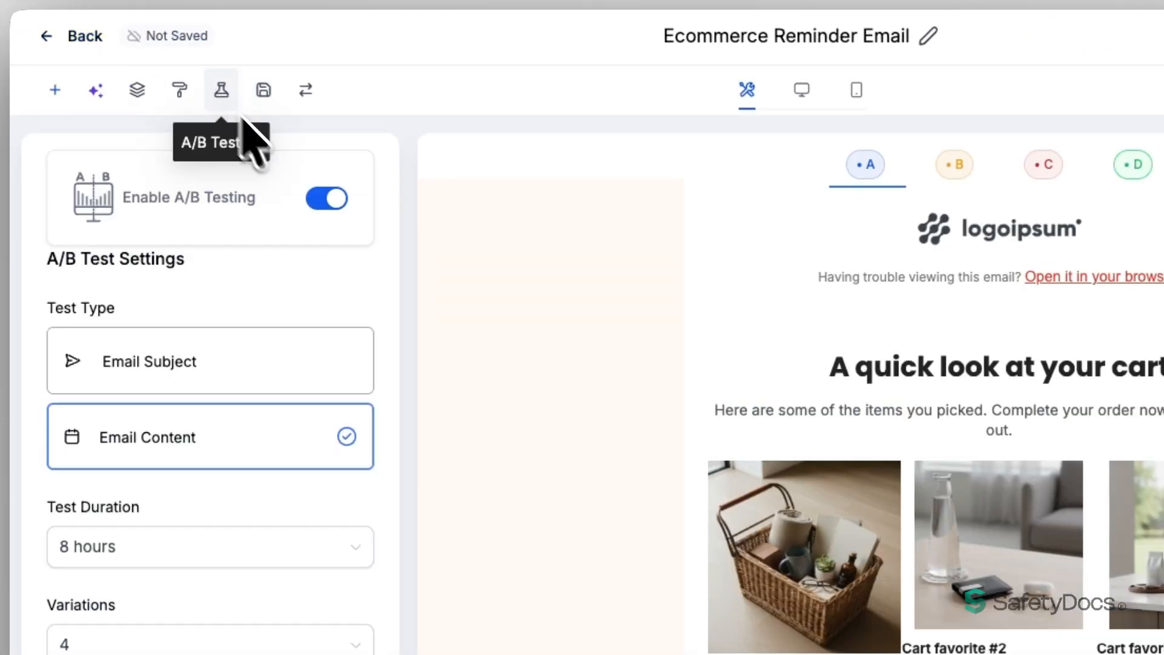
{"action": "left_click", "coordinate": [315, 197]}
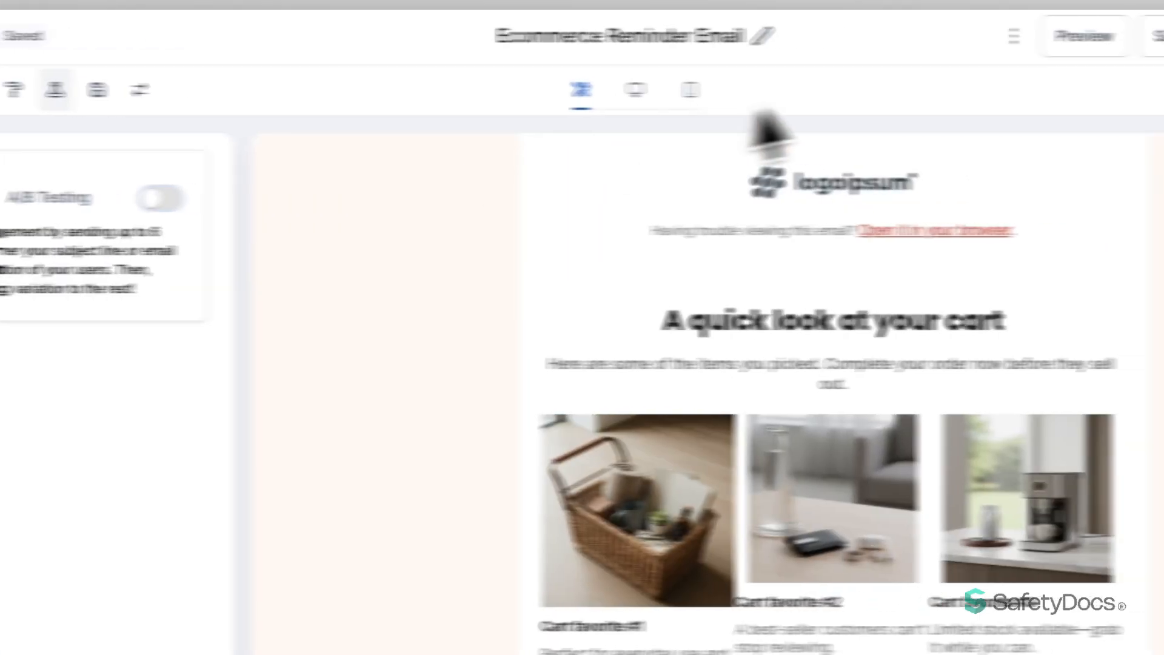
{"action": "left_click", "coordinate": [940, 36]}
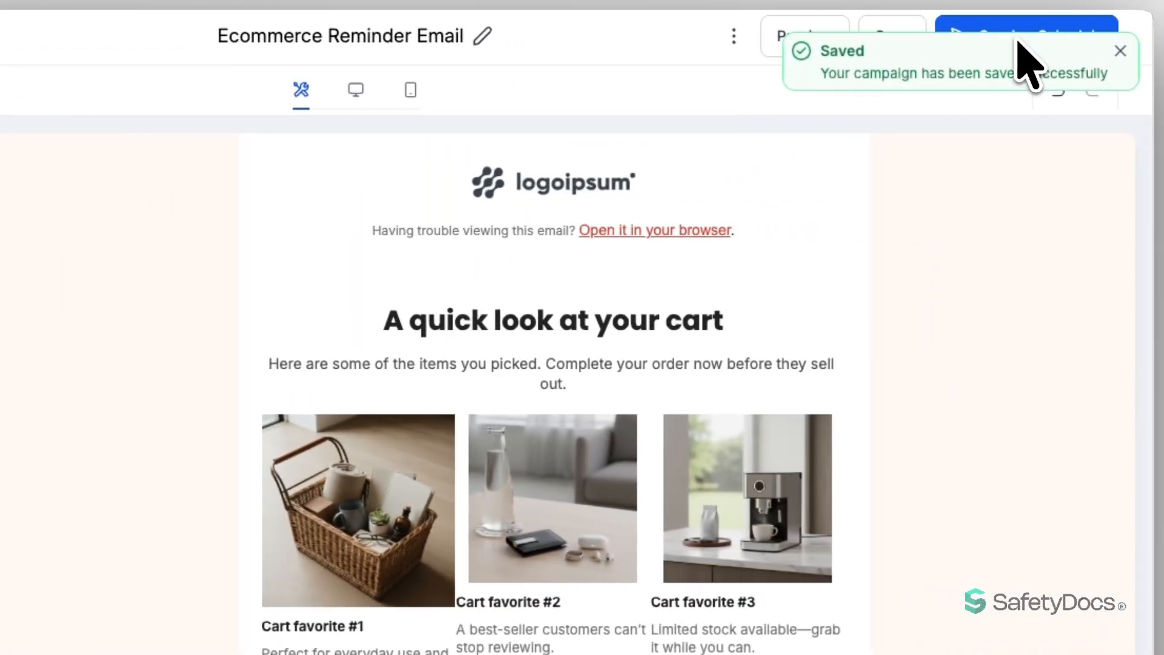
{"action": "left_click", "coordinate": [1120, 50]}
{"action": "left_click", "coordinate": [995, 47]}
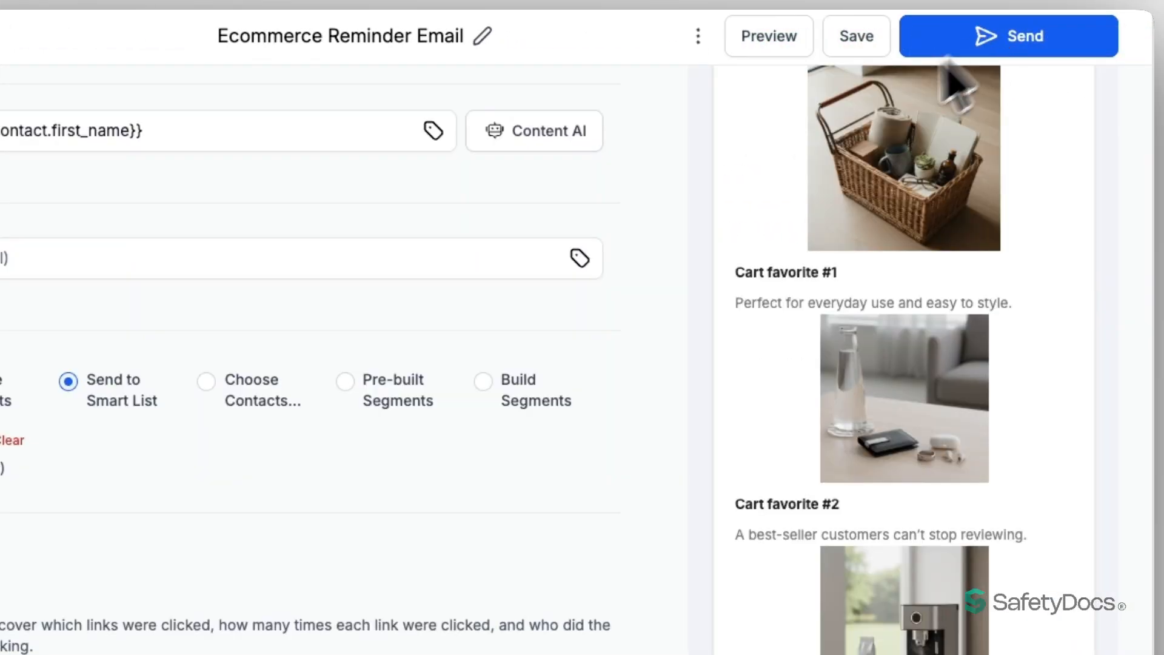
Enable Resend email to unopened at 12 hours, leaving subject line and preference type empty
{"action": "scroll", "coordinate": [364, 402], "scroll_direction": "down", "scroll_amount": 3}
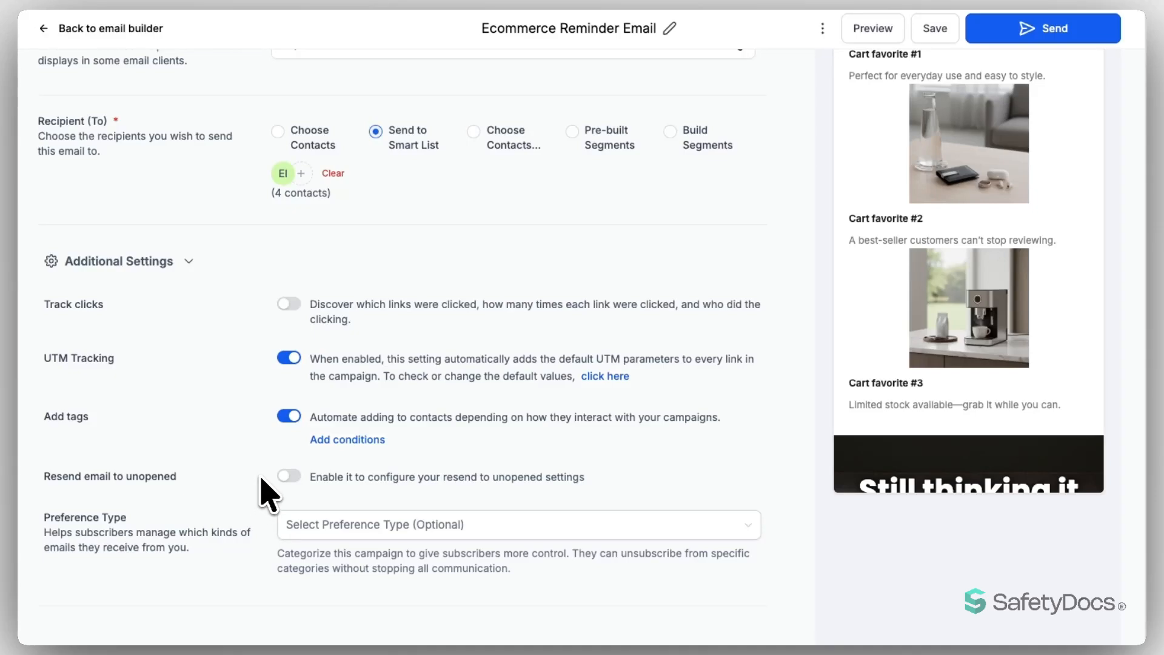
{"action": "left_click", "coordinate": [289, 476]}
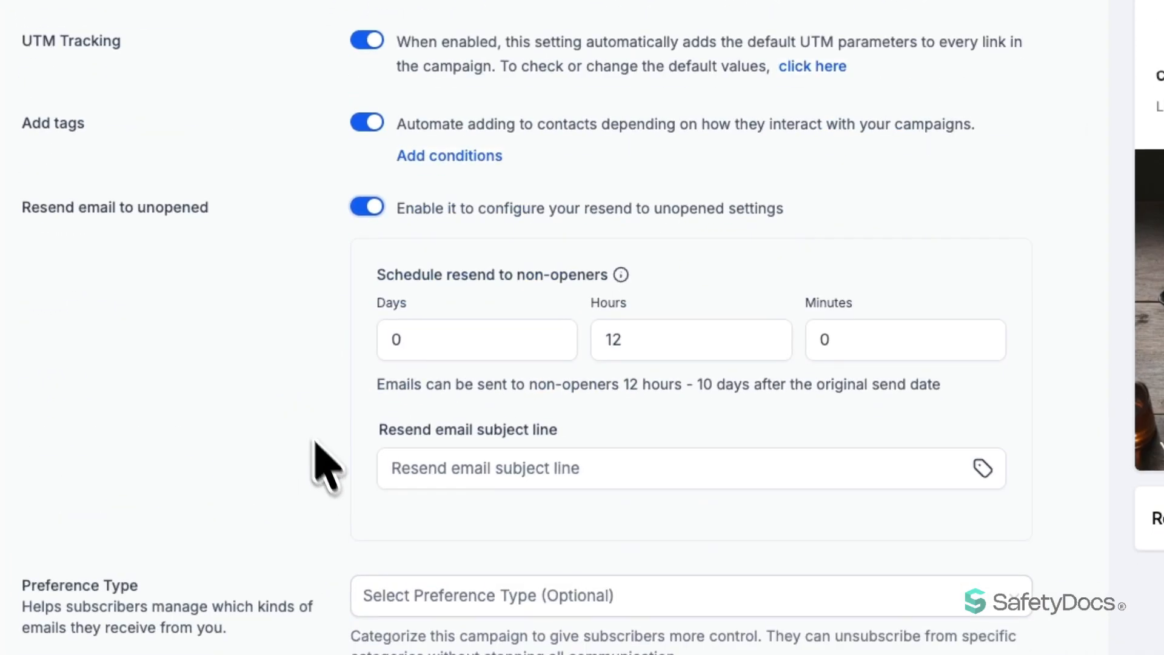
{"action": "left_click", "coordinate": [484, 343]}
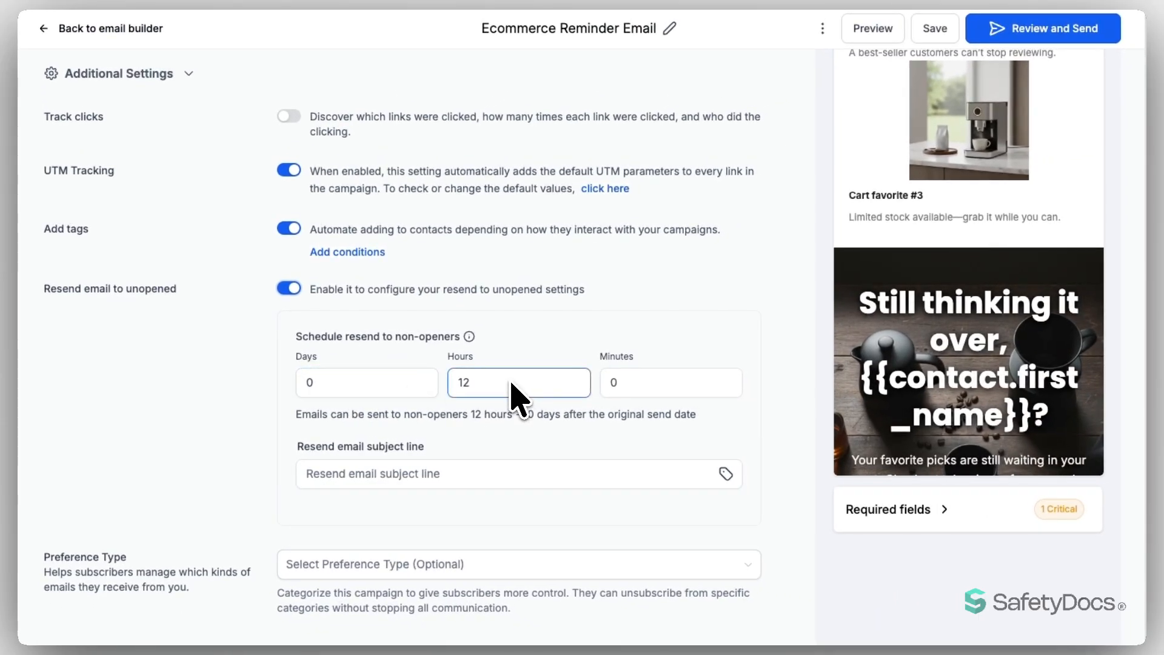
{"action": "left_click", "coordinate": [298, 473]}
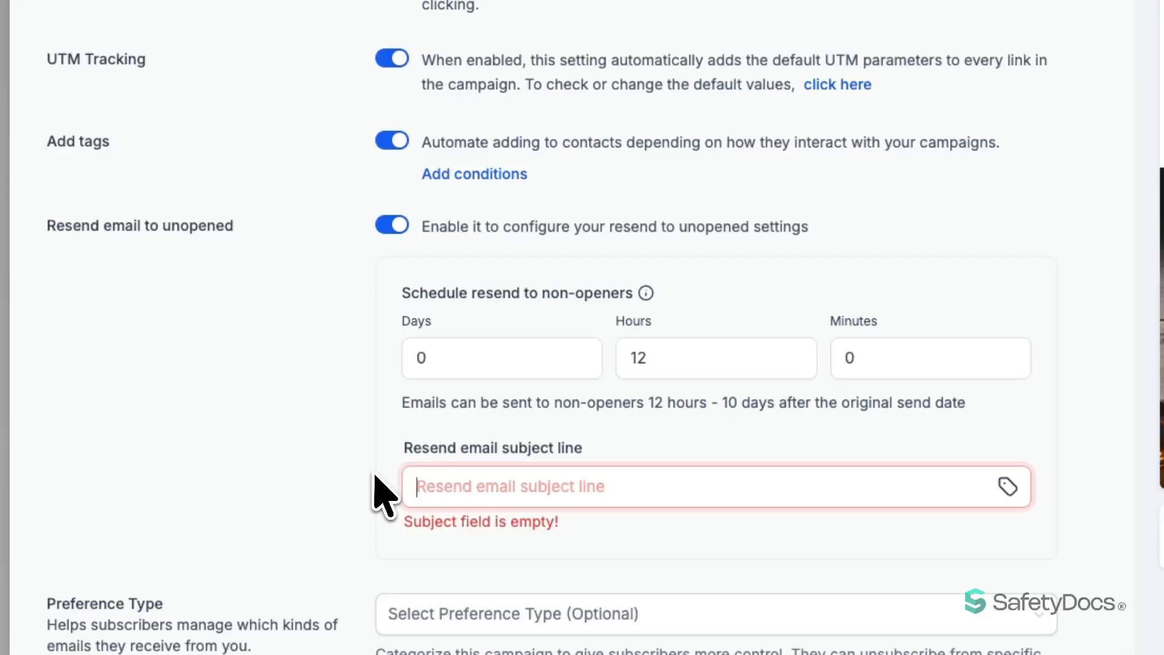
{"action": "left_click", "coordinate": [467, 568]}
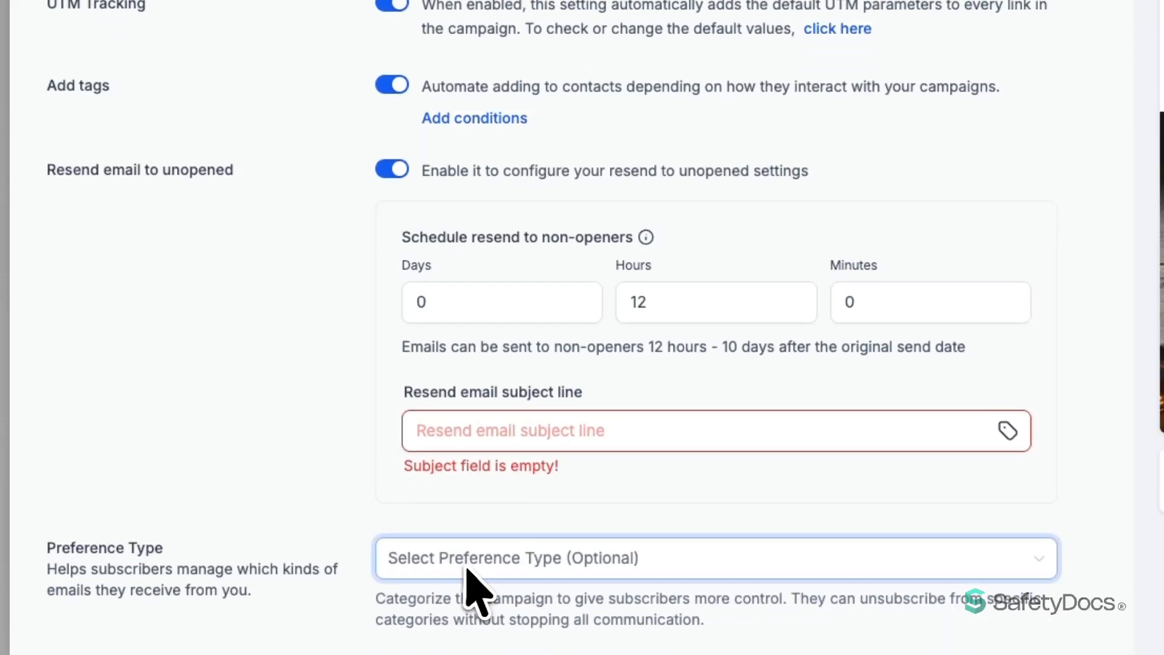
{"action": "left_click", "coordinate": [471, 568]}
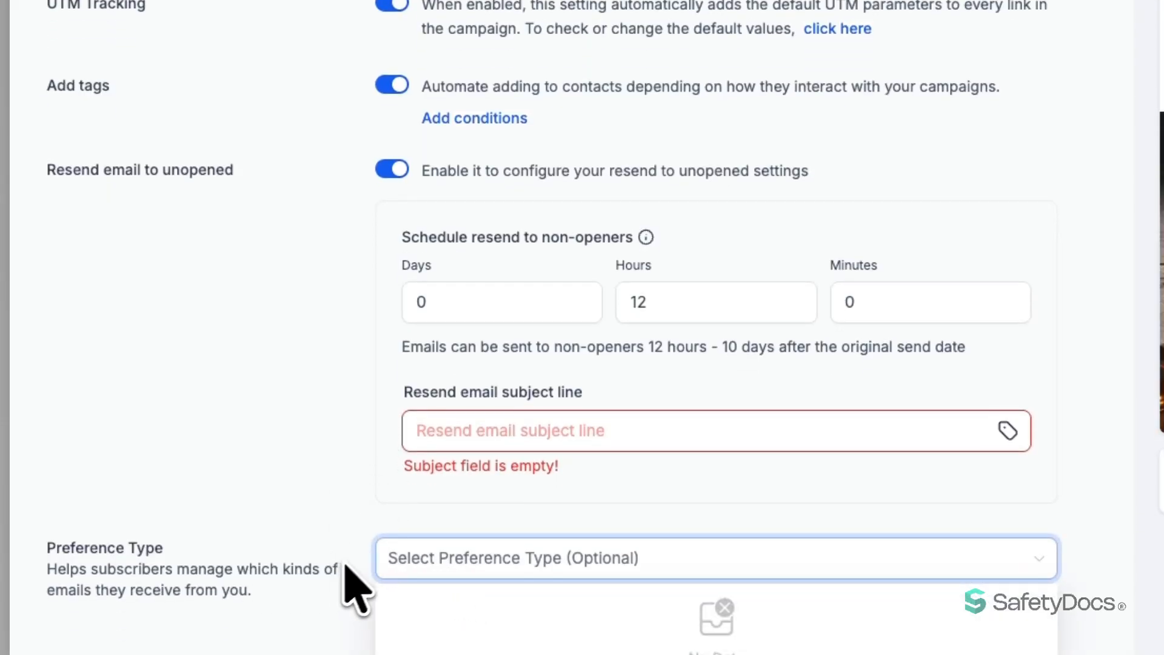
{"action": "left_click", "coordinate": [363, 520]}
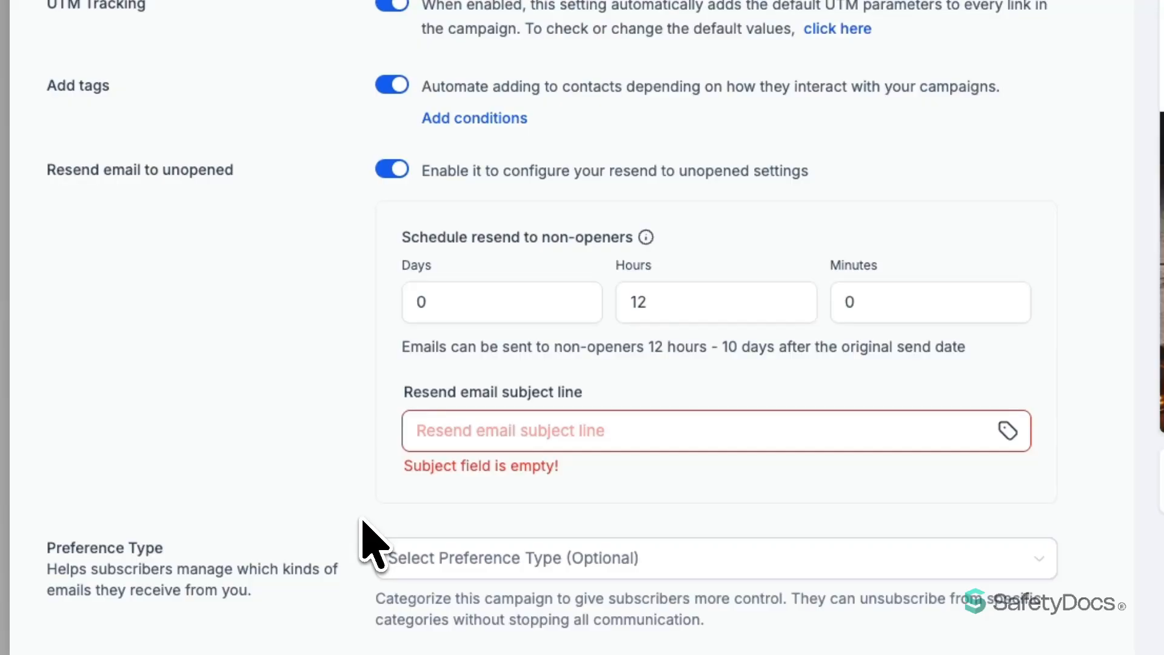
{"action": "scroll", "coordinate": [363, 520], "scroll_direction": "up", "scroll_amount": 20}
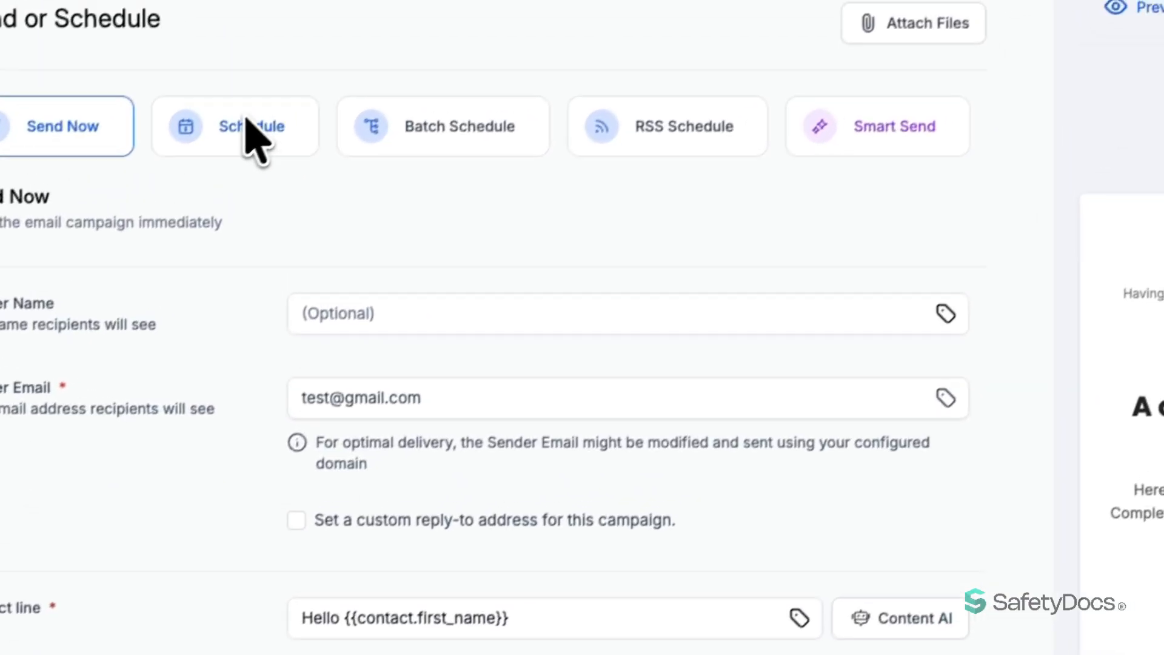
Schedule the send for 2026-03-21 at 03:30 PM America/Chicago time
{"action": "left_click", "coordinate": [247, 122]}
{"action": "left_click", "coordinate": [418, 322]}
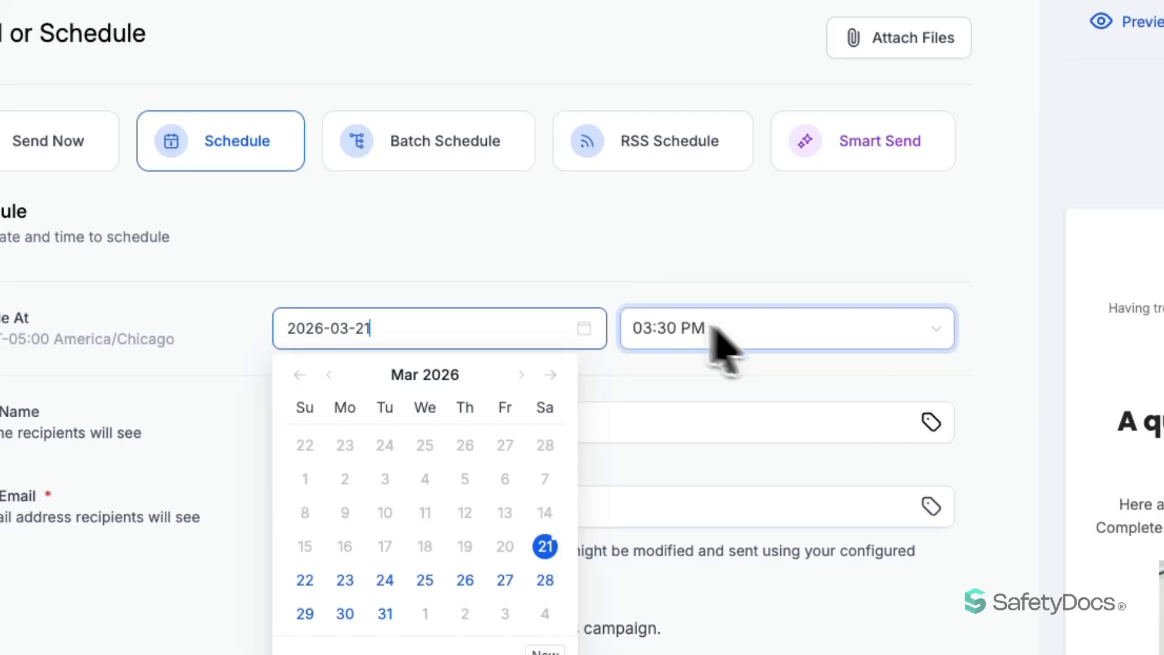
{"action": "left_click", "coordinate": [776, 330]}
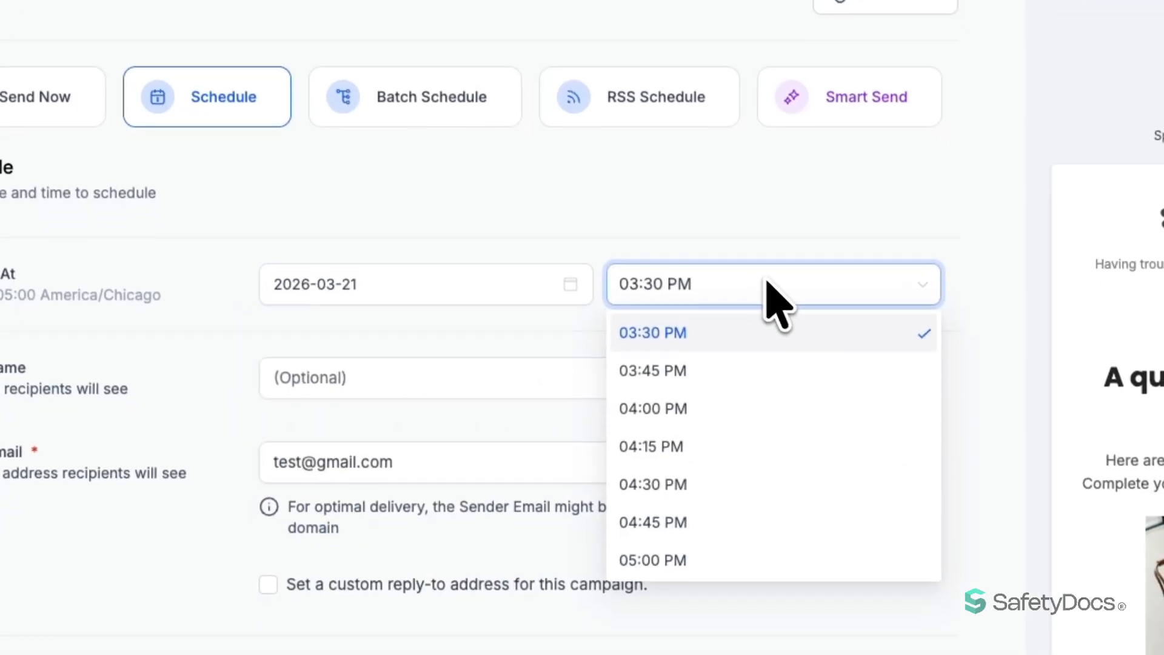
{"action": "left_click", "coordinate": [226, 369]}
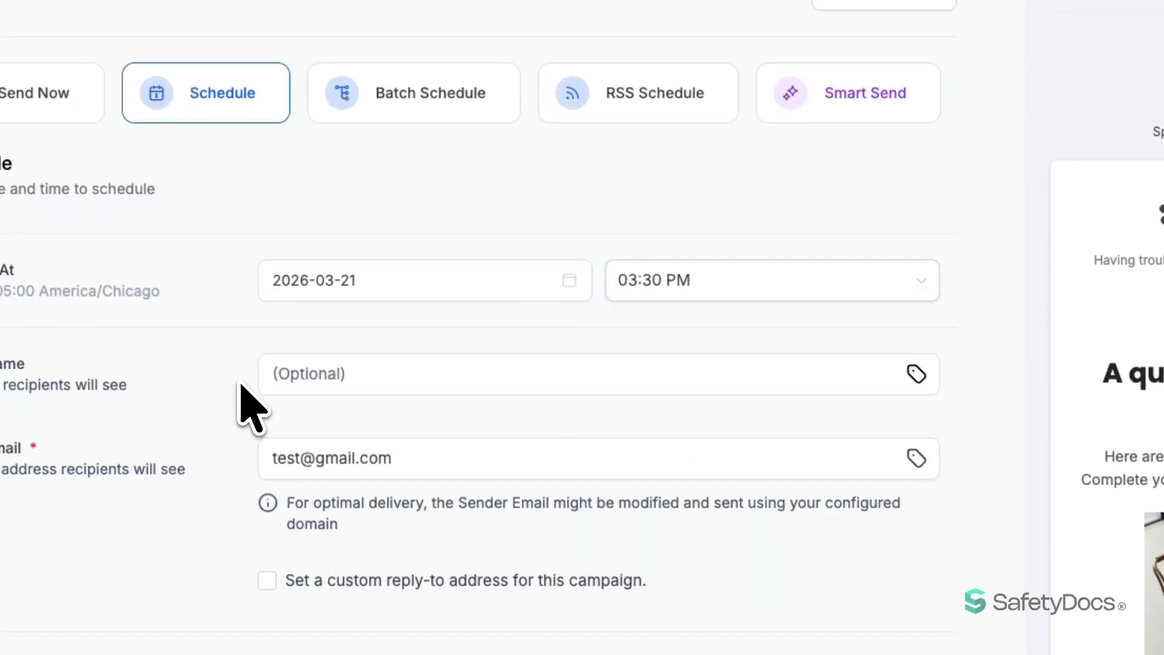
{"action": "scroll", "coordinate": [250, 409], "scroll_direction": "down", "scroll_amount": 5}
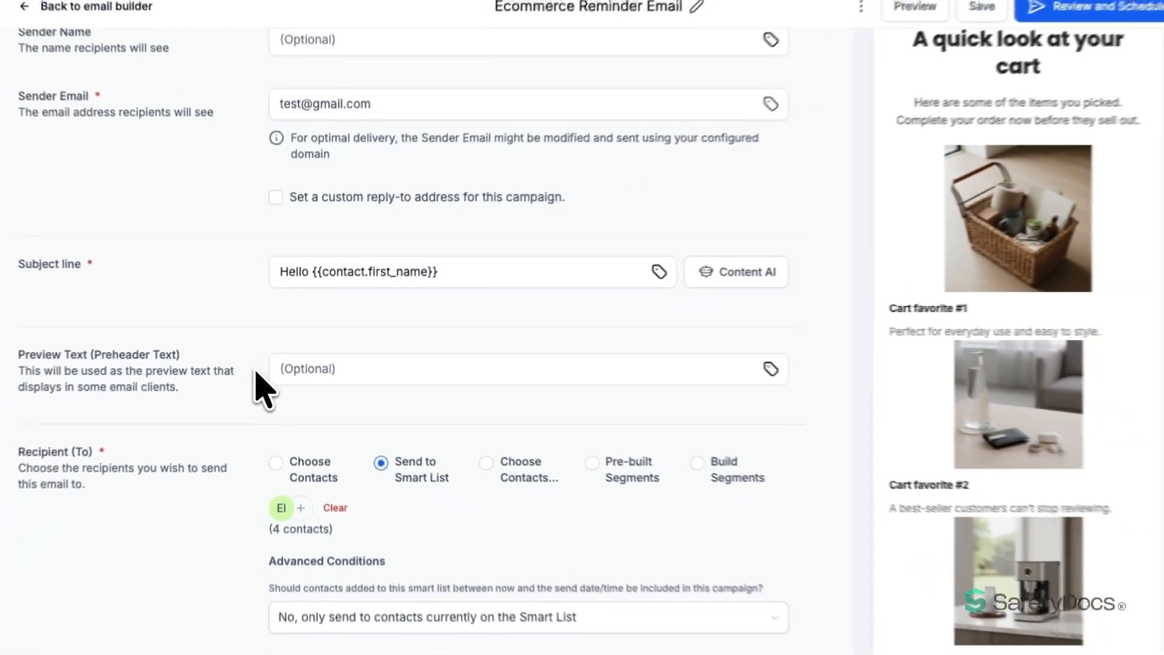
{"action": "scroll", "coordinate": [774, 343], "scroll_direction": "down", "scroll_amount": 3}
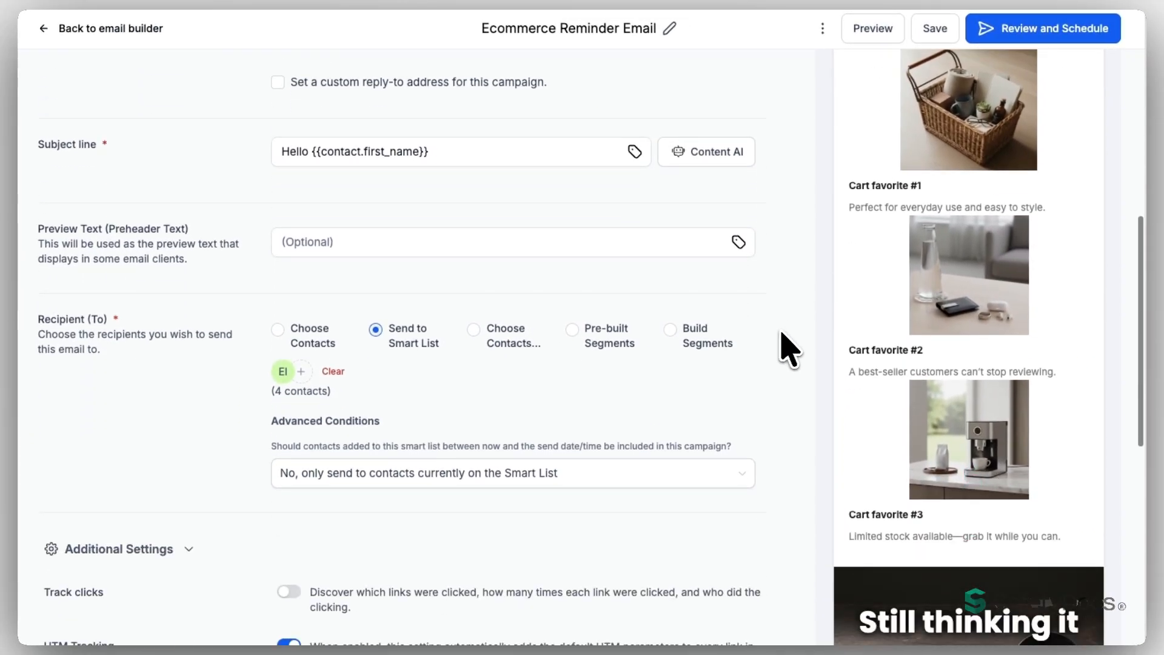
{"action": "scroll", "coordinate": [786, 335], "scroll_direction": "down", "scroll_amount": 8}
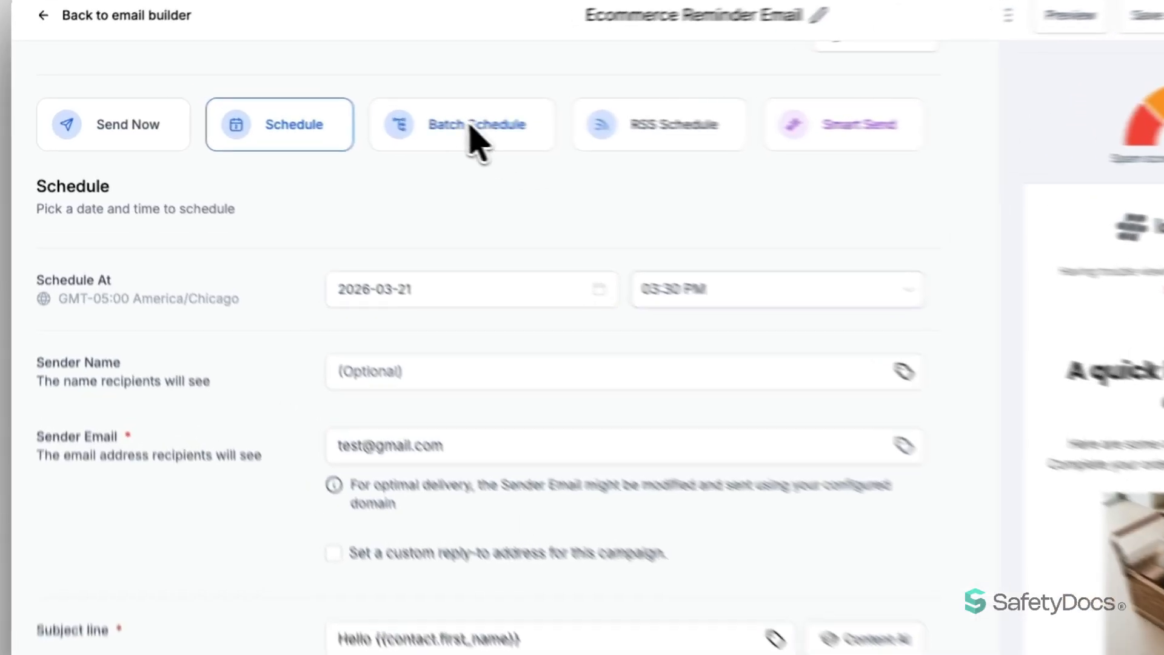
{"action": "left_click", "coordinate": [393, 121]}
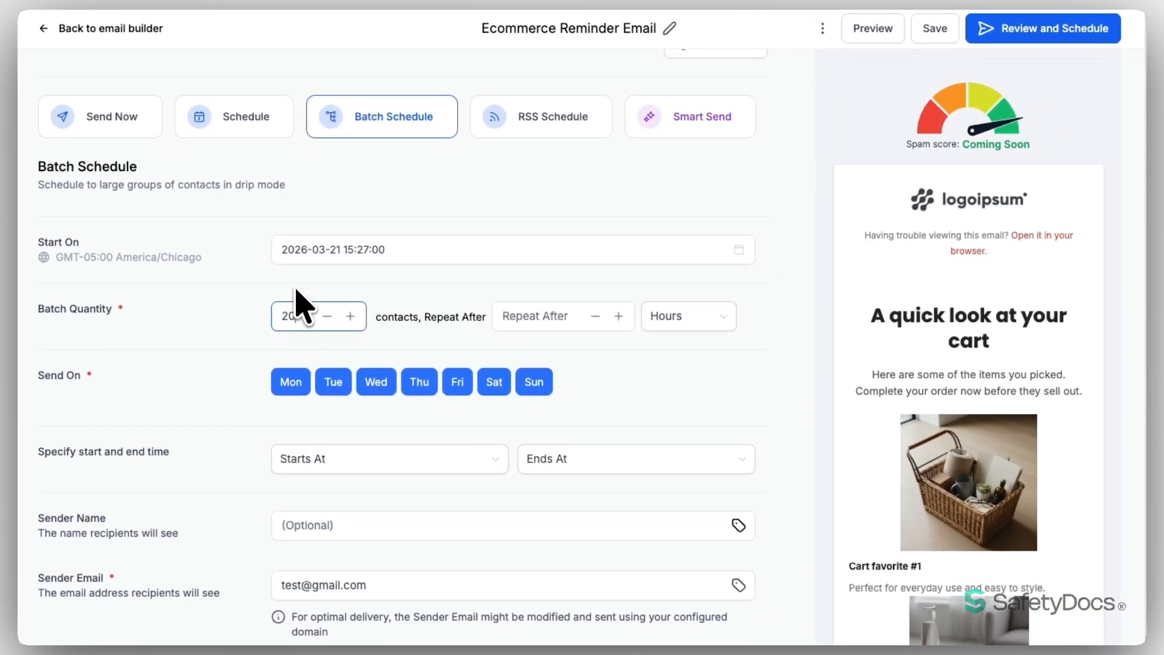
{"action": "left_click", "coordinate": [530, 317]}
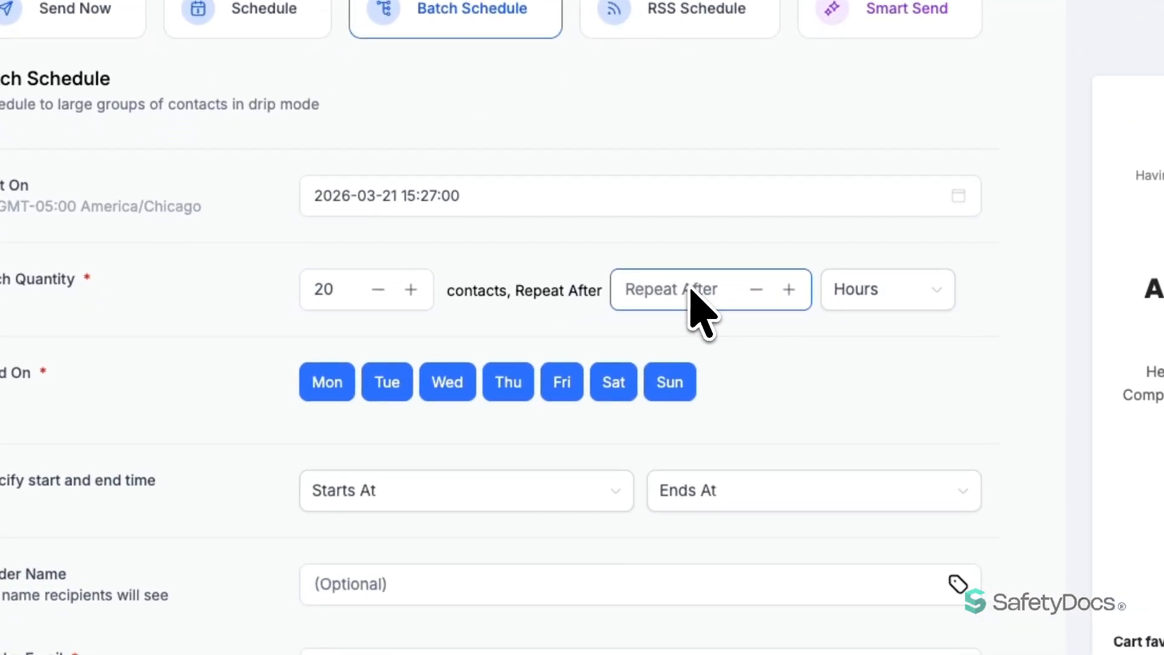
{"action": "type", "text": "1"}
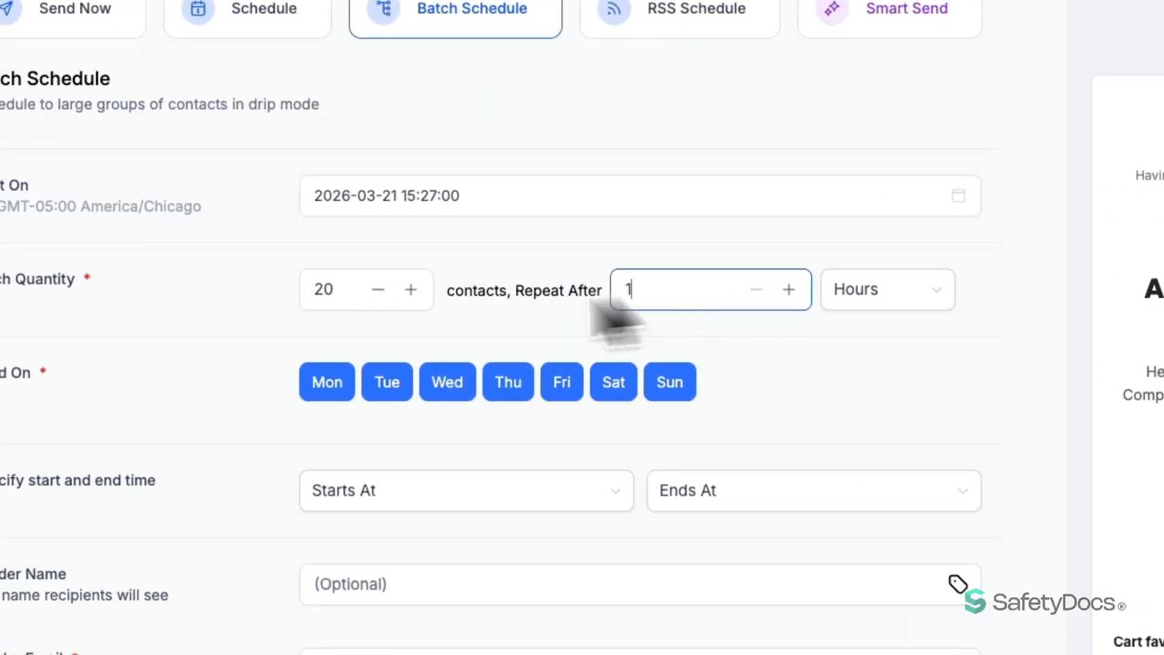
{"action": "left_click", "coordinate": [276, 355]}
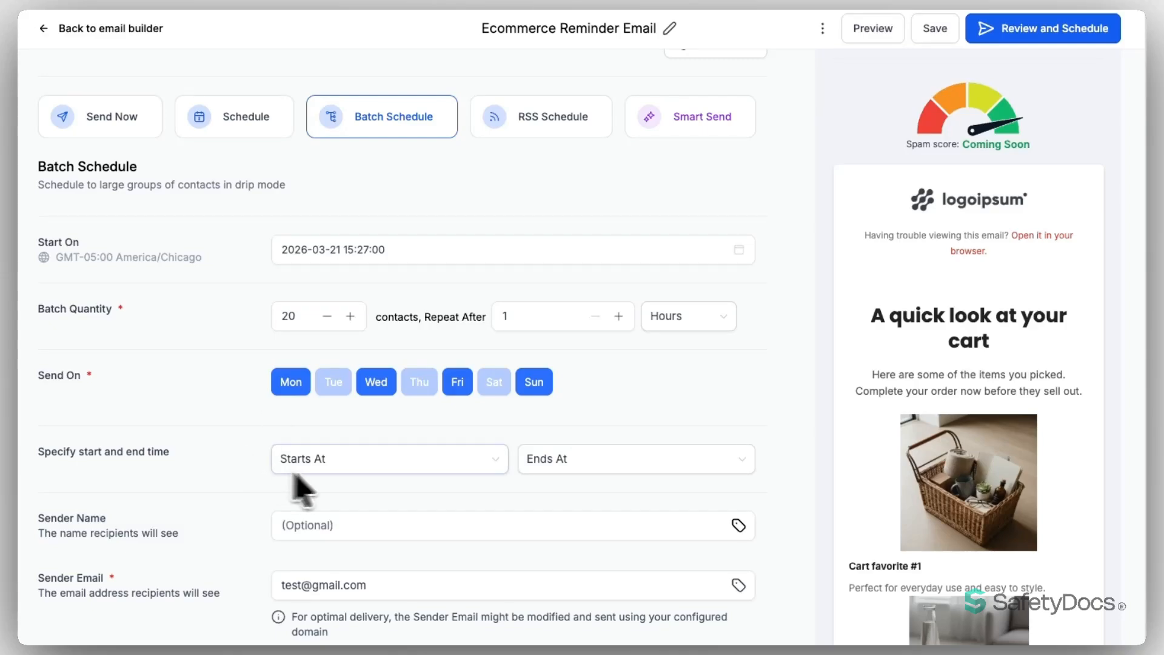
{"action": "left_click", "coordinate": [363, 466]}
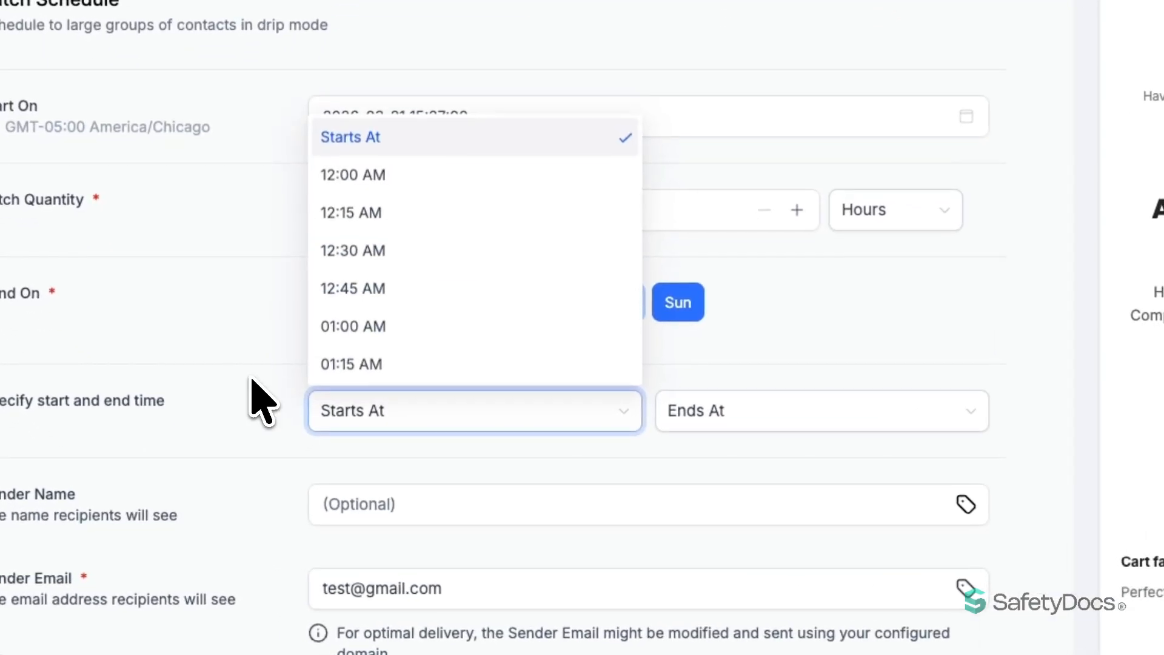
{"action": "left_click", "coordinate": [261, 400]}
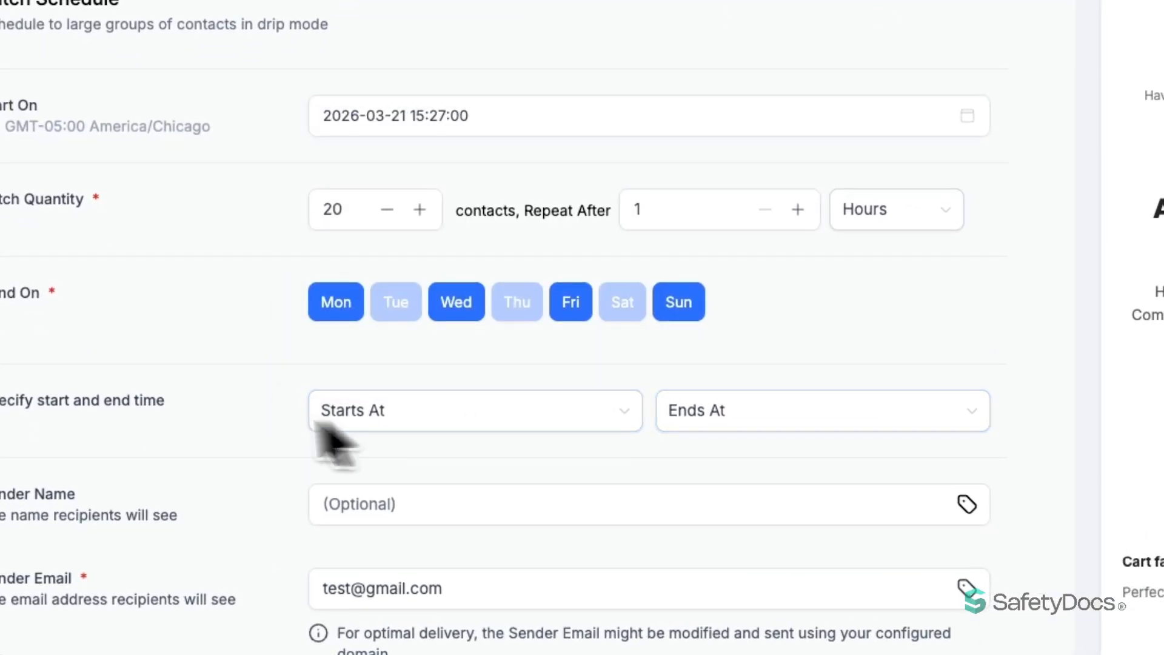
{"action": "scroll", "coordinate": [234, 397], "scroll_direction": "down", "scroll_amount": 6}
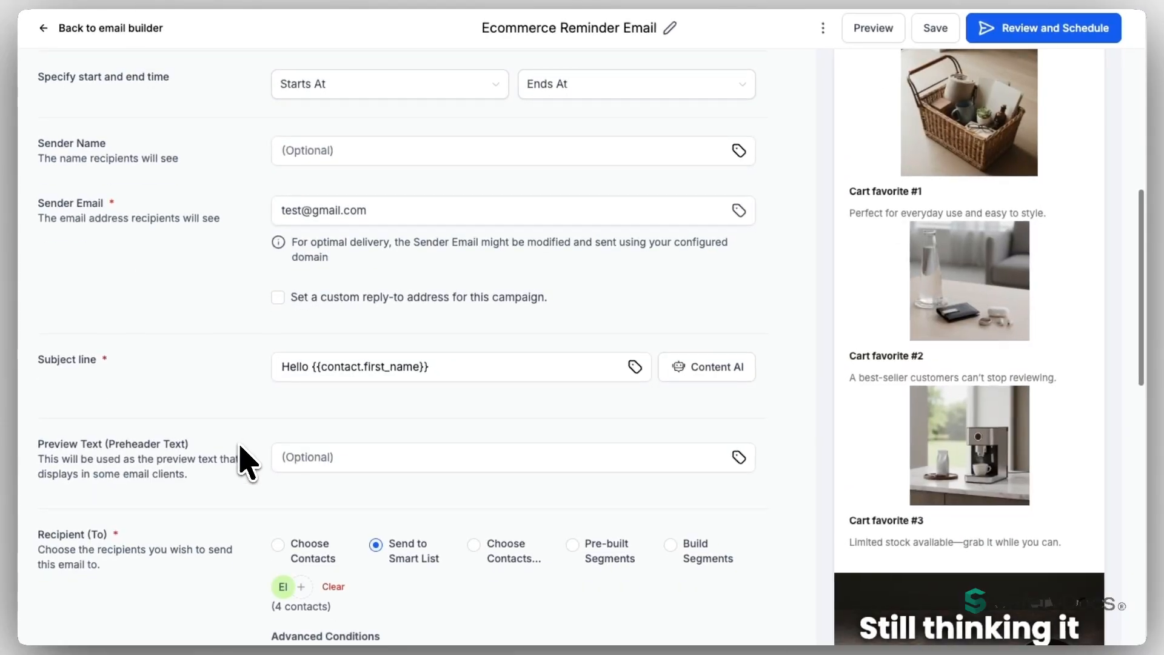
{"action": "scroll", "coordinate": [248, 463], "scroll_direction": "down", "scroll_amount": 10}
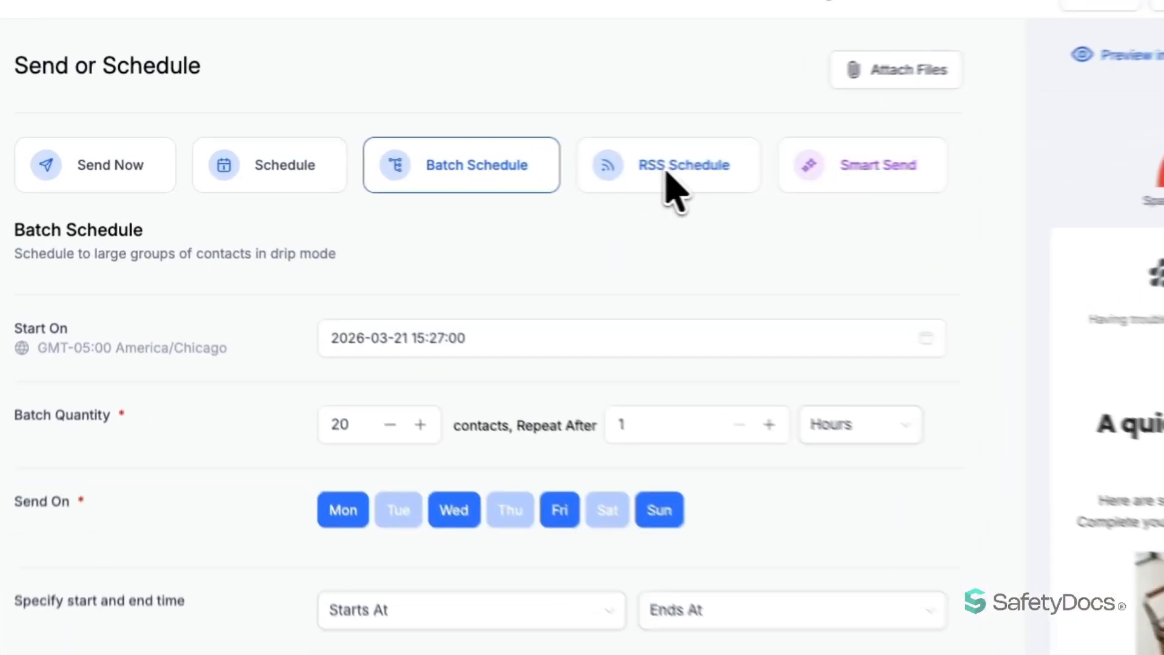
Choose RSS Schedule delivery, daily at 10:00 AM from March 22, 2026, with maximum feeds blank
{"action": "left_click", "coordinate": [535, 159]}
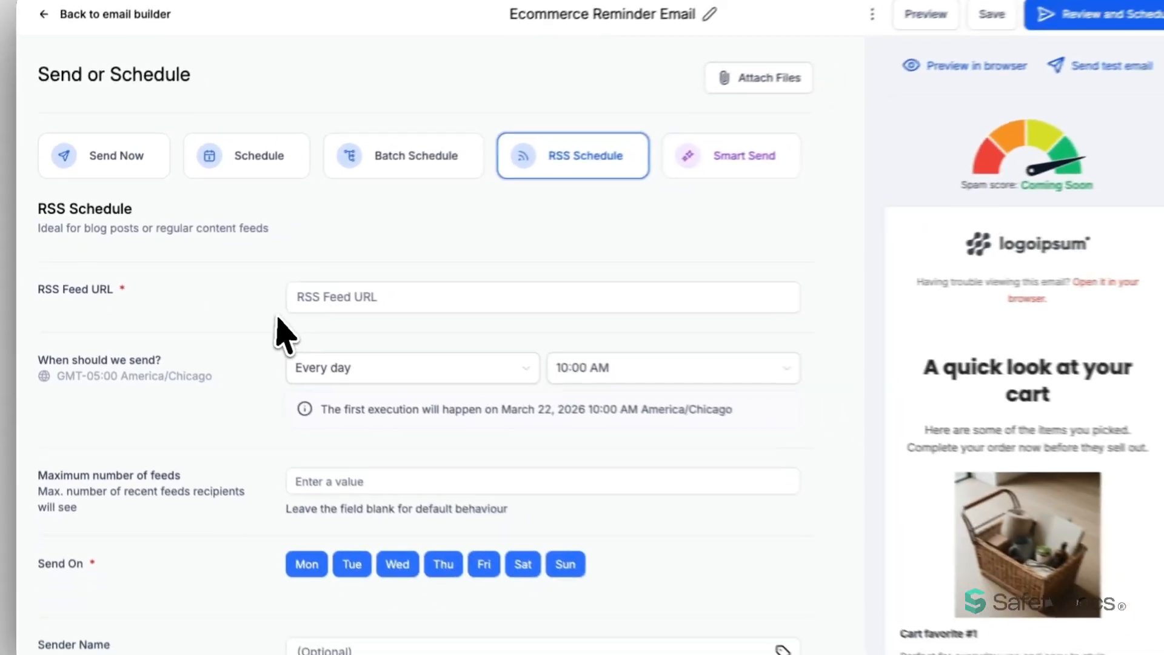
{"action": "scroll", "coordinate": [253, 365], "scroll_direction": "down", "scroll_amount": 2}
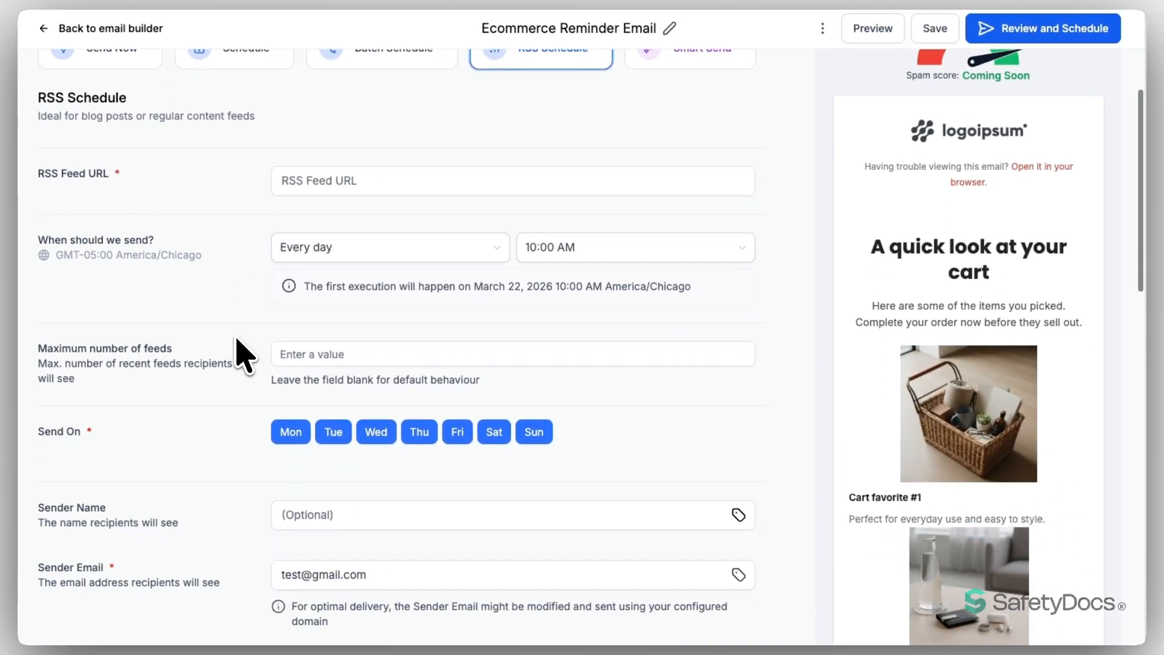
{"action": "left_click", "coordinate": [313, 483]}
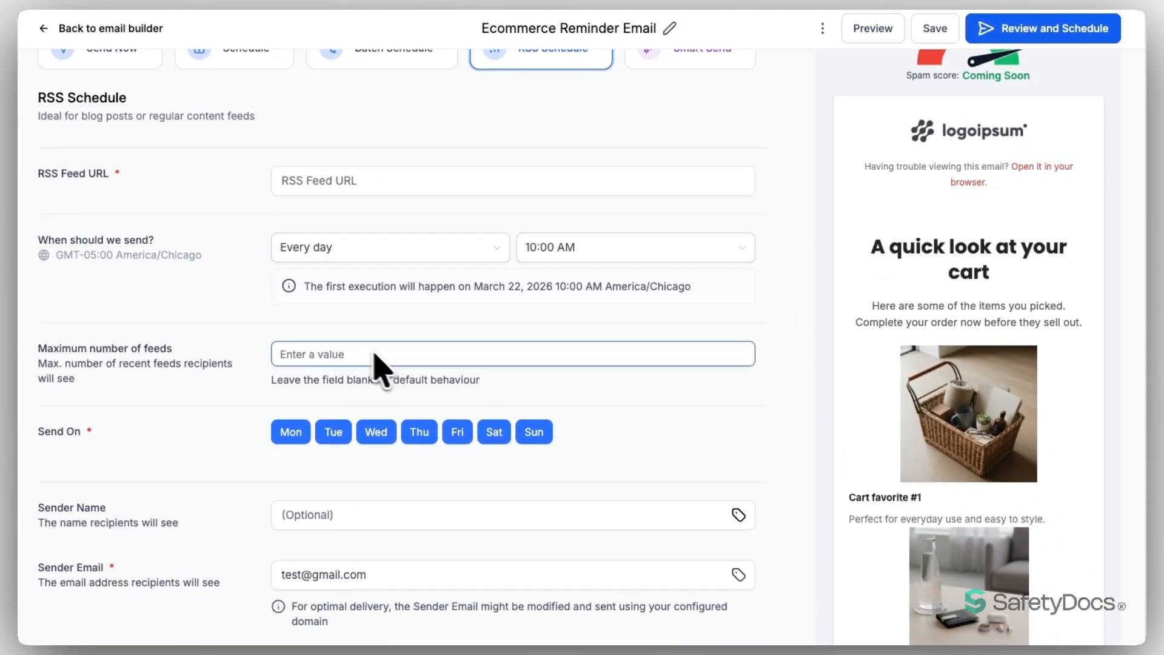
{"action": "left_click", "coordinate": [237, 357]}
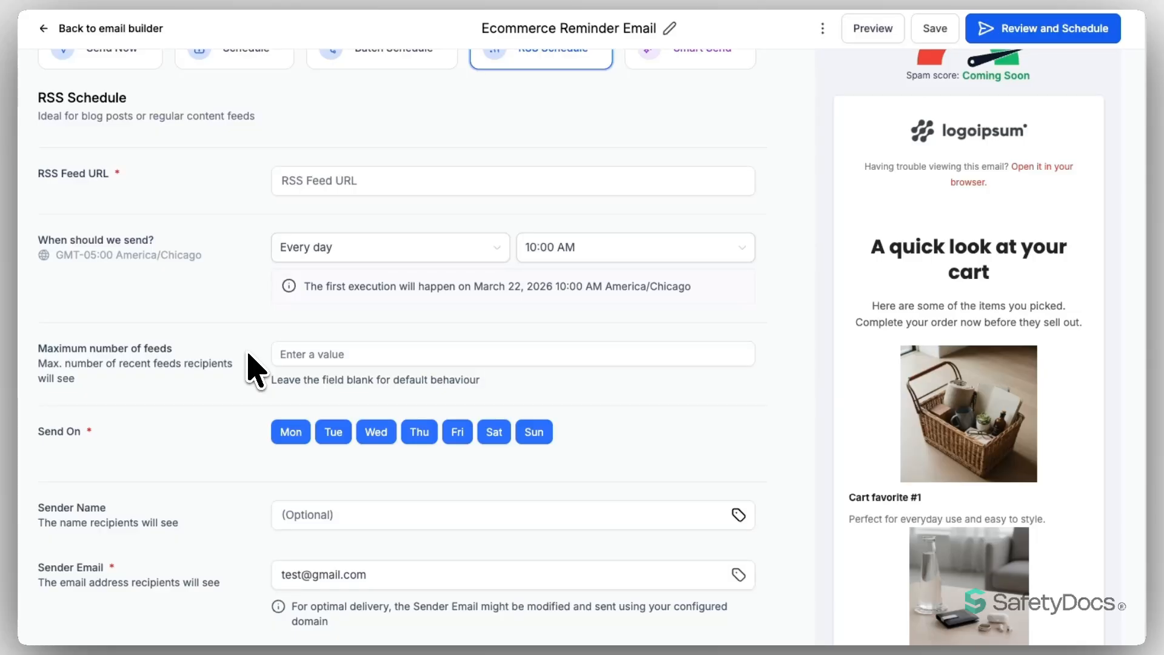
{"action": "scroll", "coordinate": [254, 366], "scroll_direction": "down", "scroll_amount": 10}
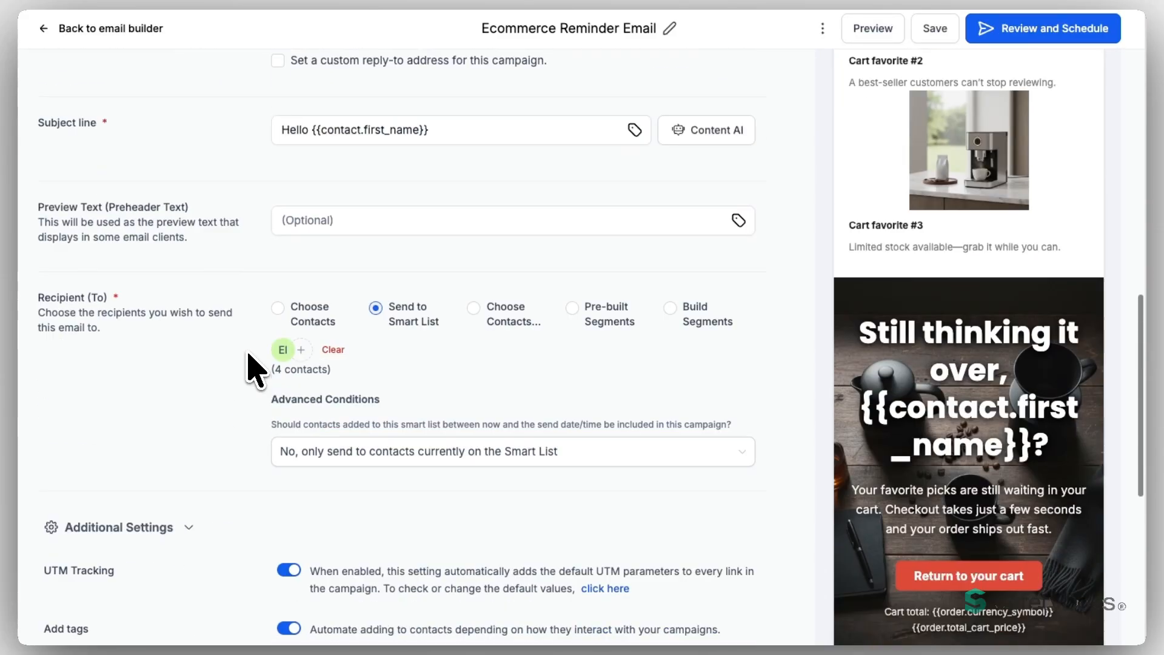
{"action": "scroll", "coordinate": [254, 366], "scroll_direction": "down", "scroll_amount": 7}
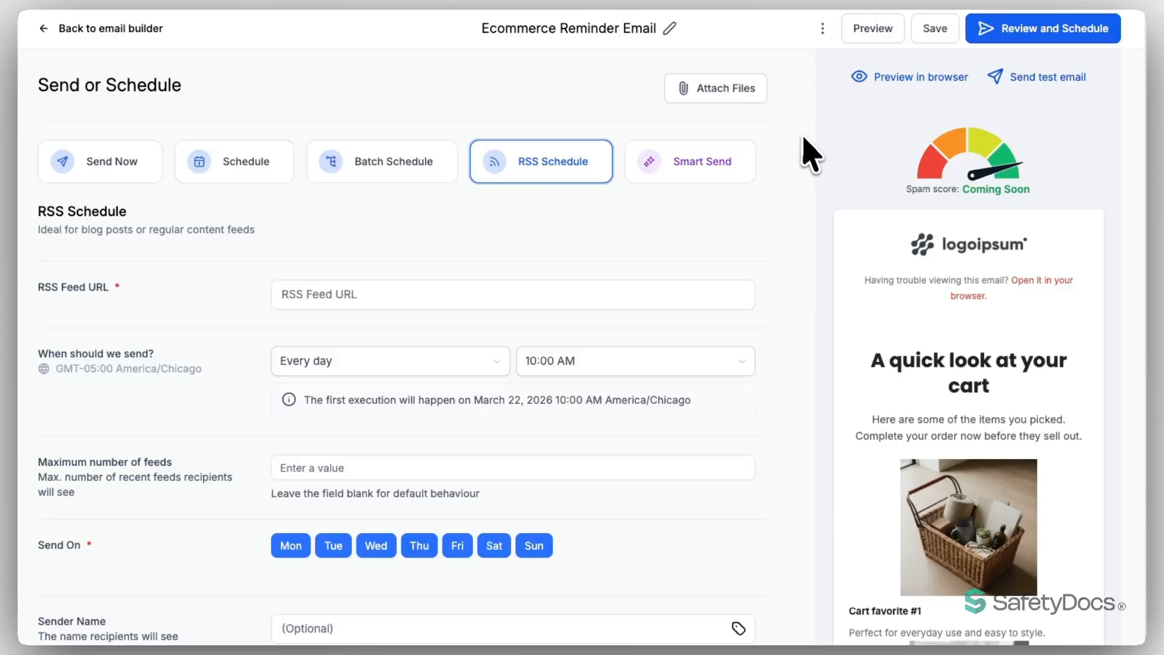
Dismiss the required-fields list and switch delivery back to Send Now
{"action": "left_click", "coordinate": [1038, 36]}
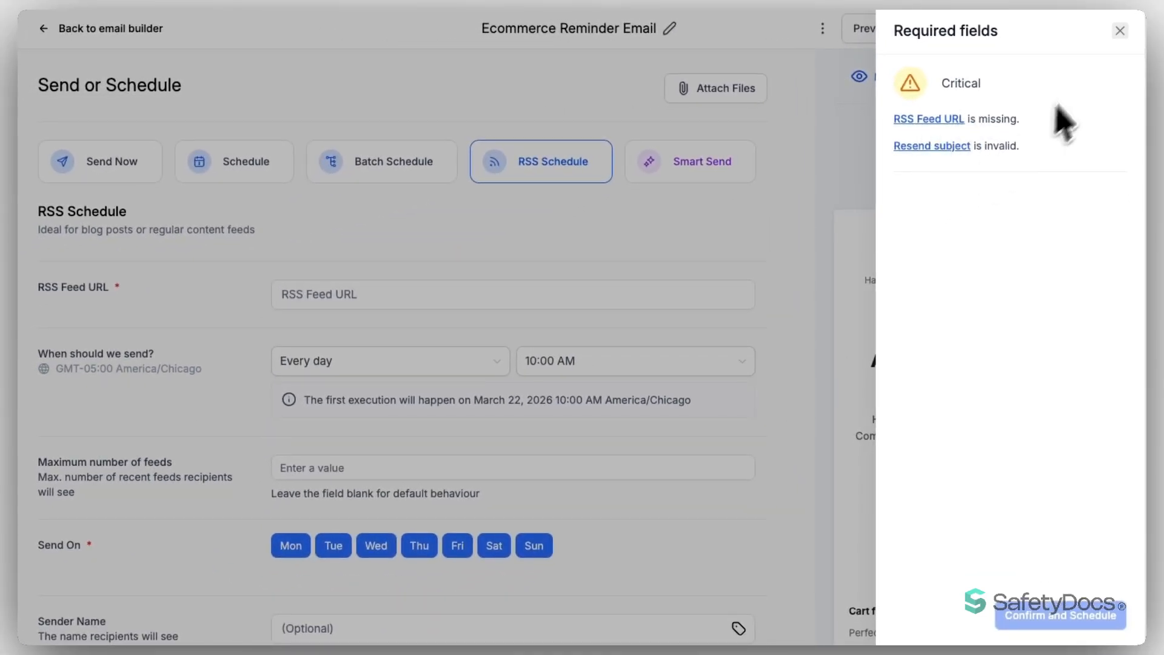
{"action": "left_click", "coordinate": [1120, 30]}
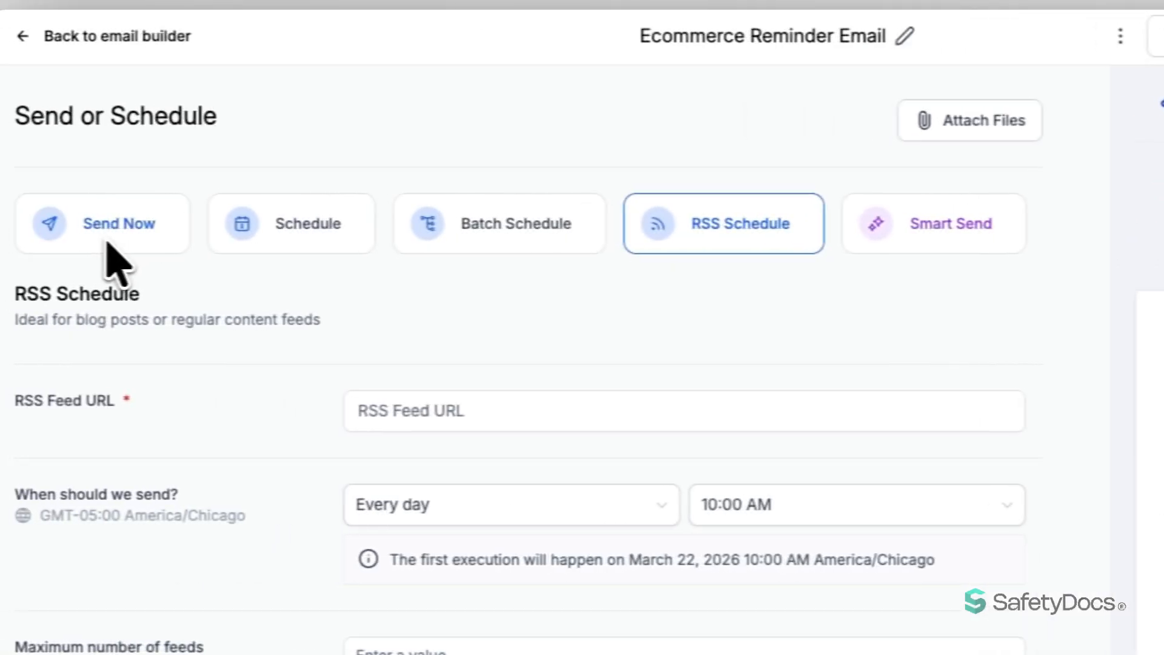
{"action": "left_click", "coordinate": [109, 241]}
Turn off Resend email to unopened so no required fields remain
{"action": "left_click", "coordinate": [1008, 38]}
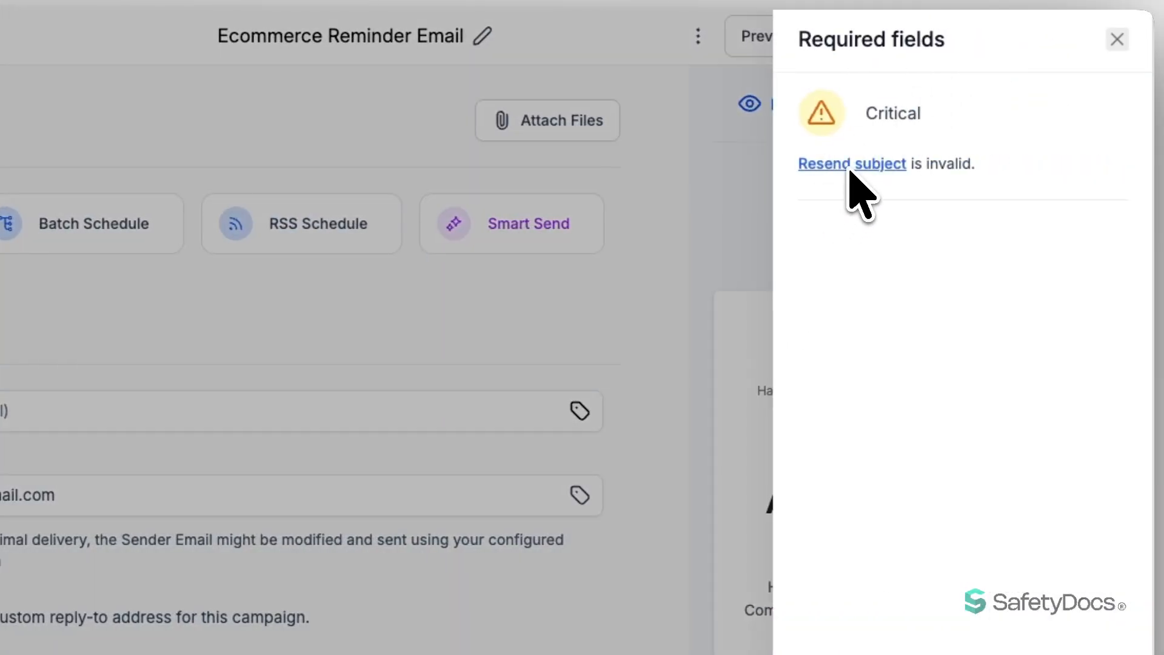
{"action": "left_click", "coordinate": [1117, 40]}
{"action": "scroll", "coordinate": [363, 328], "scroll_direction": "down", "scroll_amount": 10}
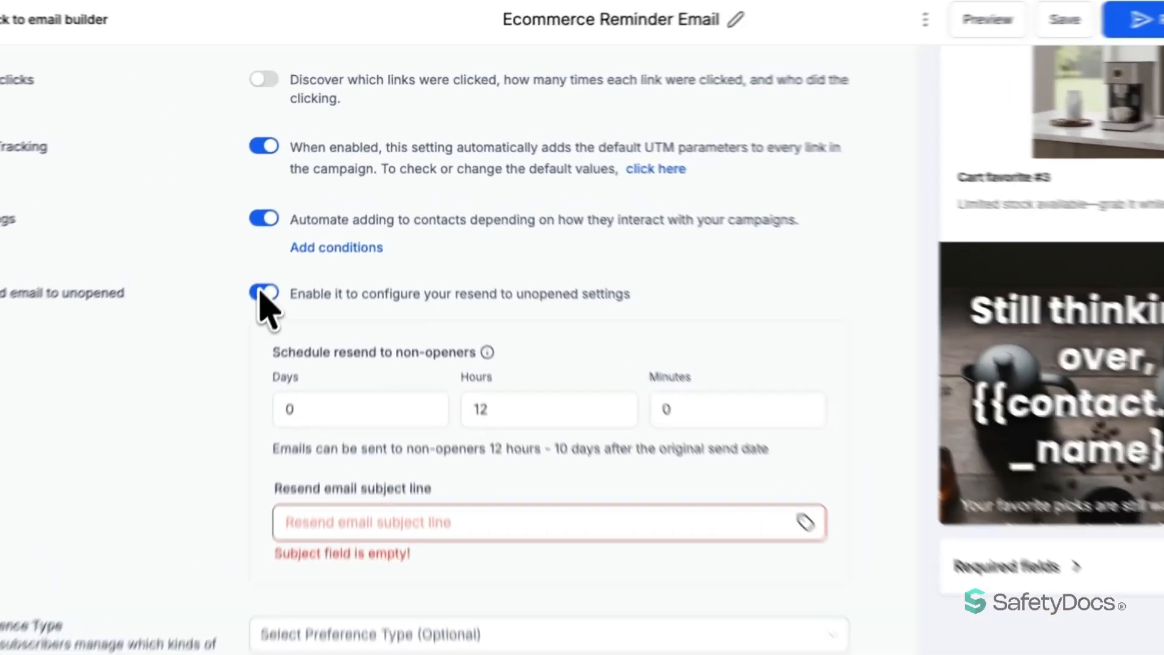
{"action": "left_click", "coordinate": [261, 293]}
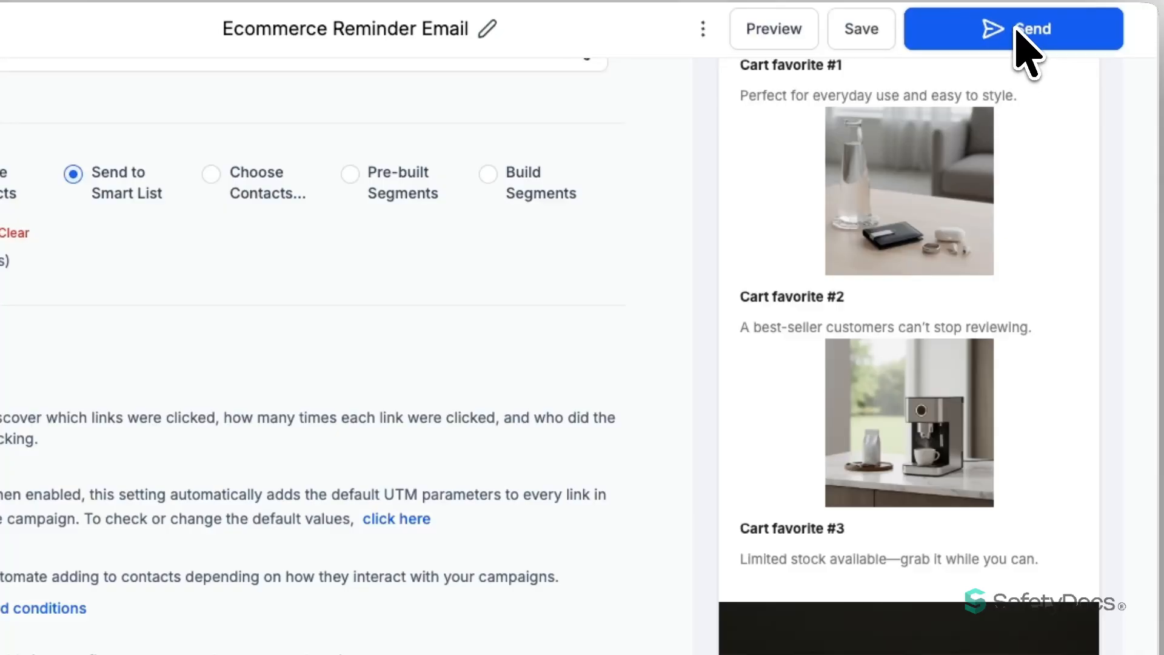
Send Ecommerce Reminder Email and view its Statistics: 4 processed, 3 accepted, 1 skipped, 0 failed
{"action": "left_click", "coordinate": [1018, 30]}
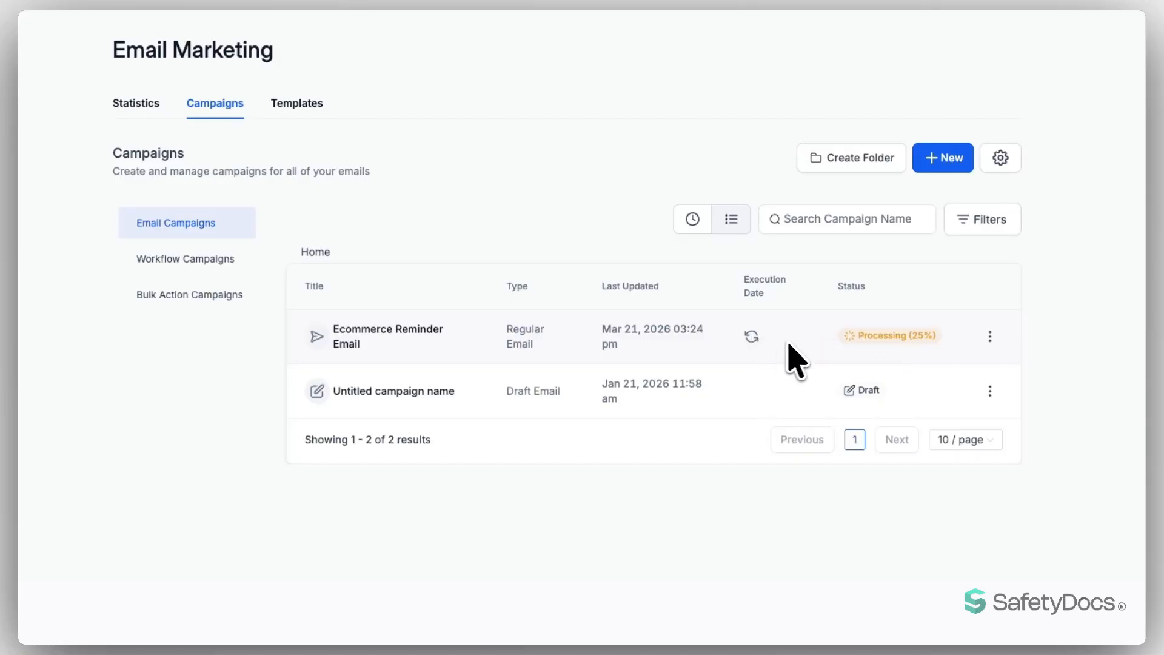
{"action": "left_click", "coordinate": [989, 336]}
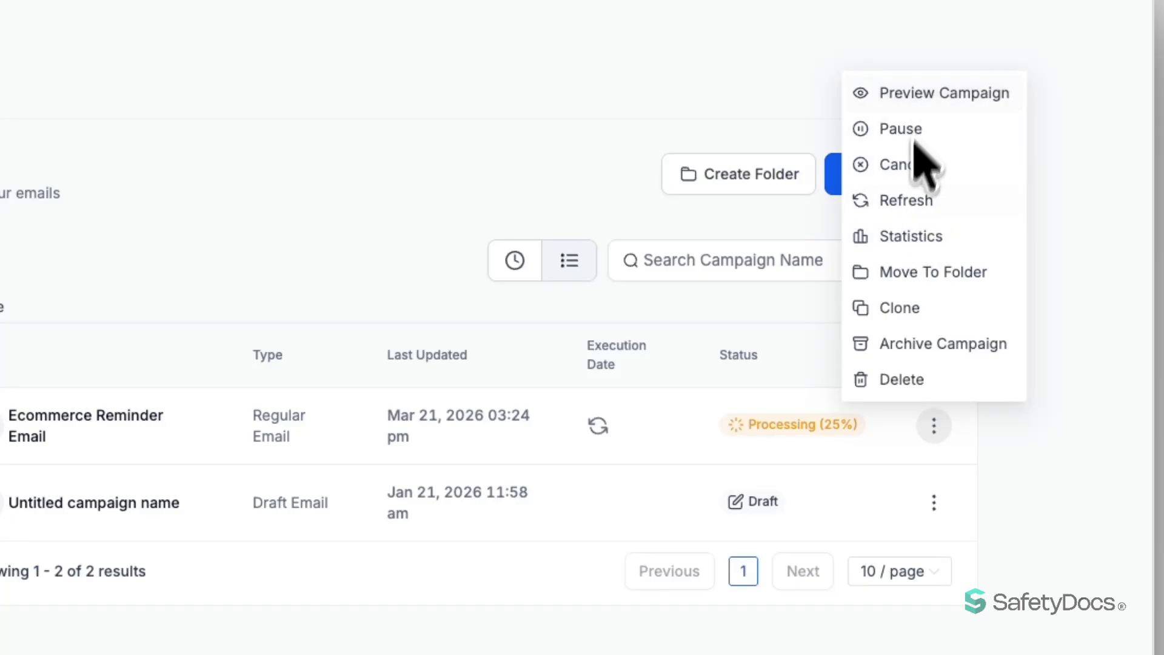
{"action": "left_click", "coordinate": [910, 237]}
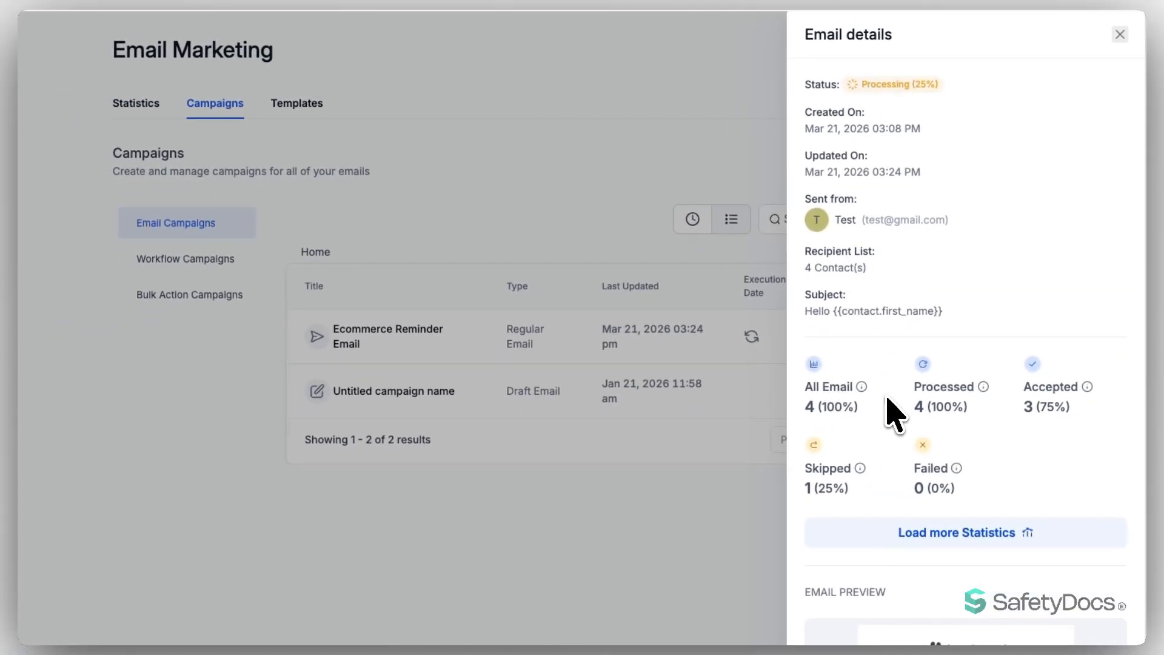
{"action": "scroll", "coordinate": [890, 406], "scroll_direction": "down", "scroll_amount": 1}
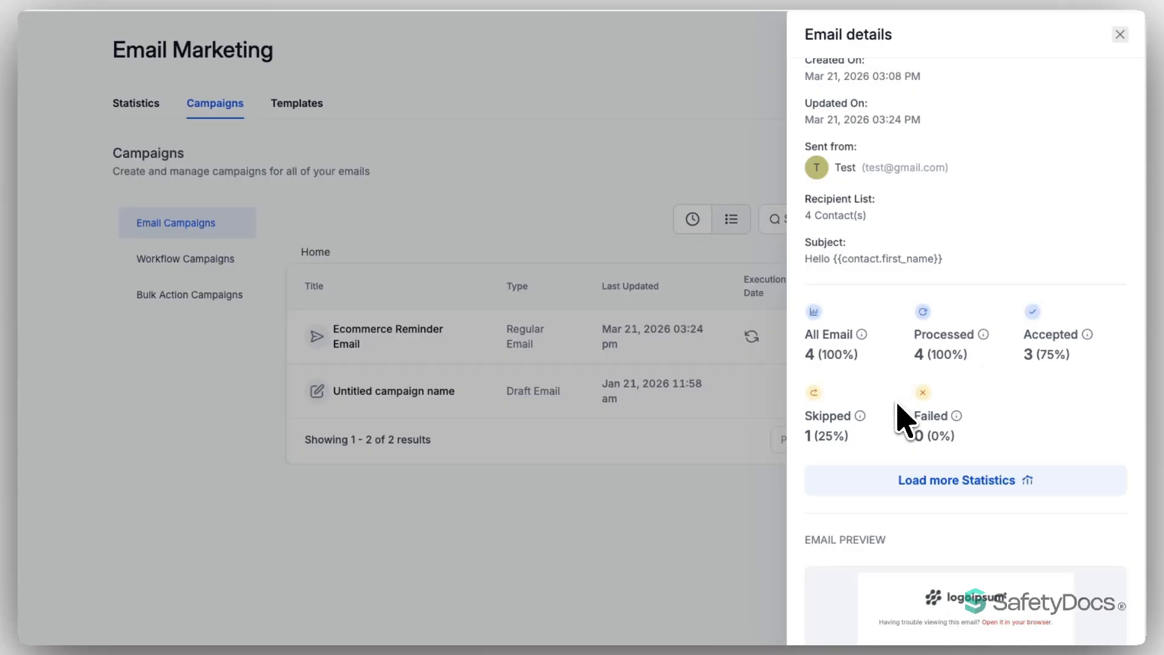
{"action": "scroll", "coordinate": [897, 404], "scroll_direction": "down", "scroll_amount": 1}
{"action": "scroll", "coordinate": [899, 418], "scroll_direction": "down", "scroll_amount": 2}
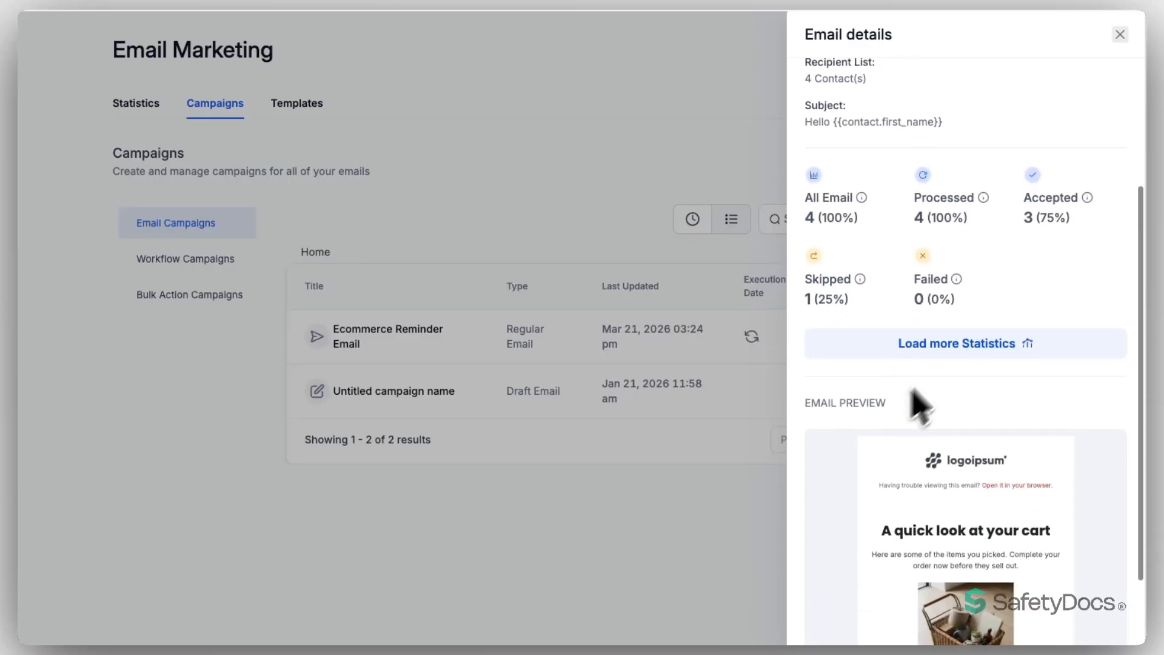
Load the full report and review its Tags, Summary, Opened and Delivered tabs: 100% delivered, 0% opened
{"action": "left_click", "coordinate": [979, 342]}
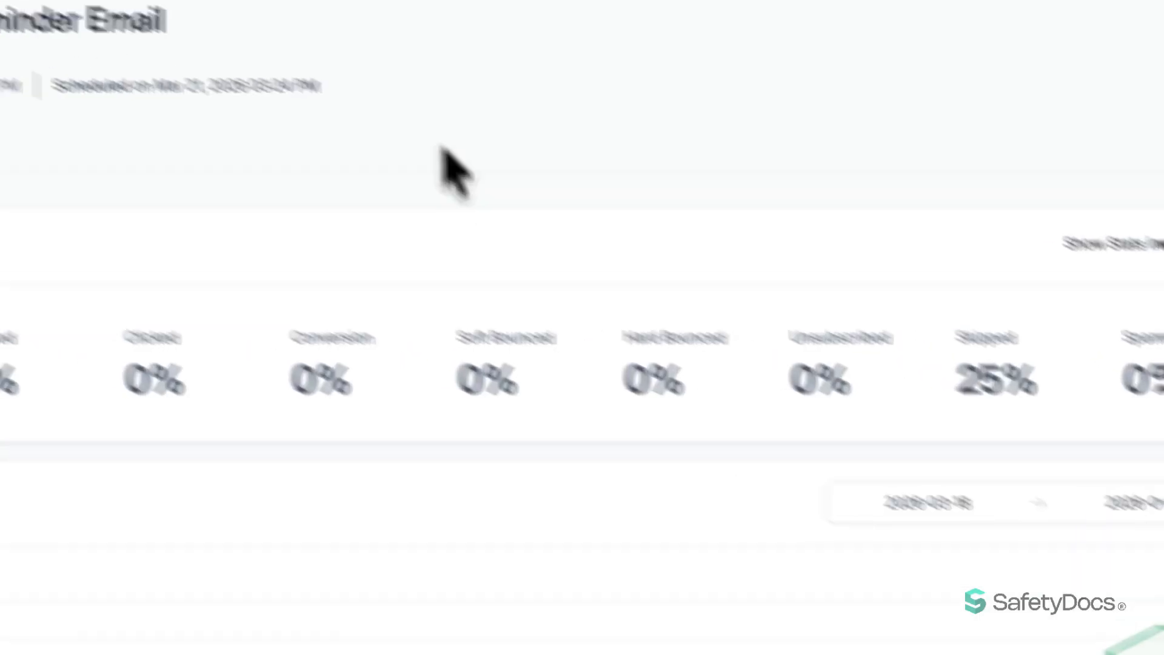
{"action": "scroll", "coordinate": [493, 243], "scroll_direction": "down", "scroll_amount": 1}
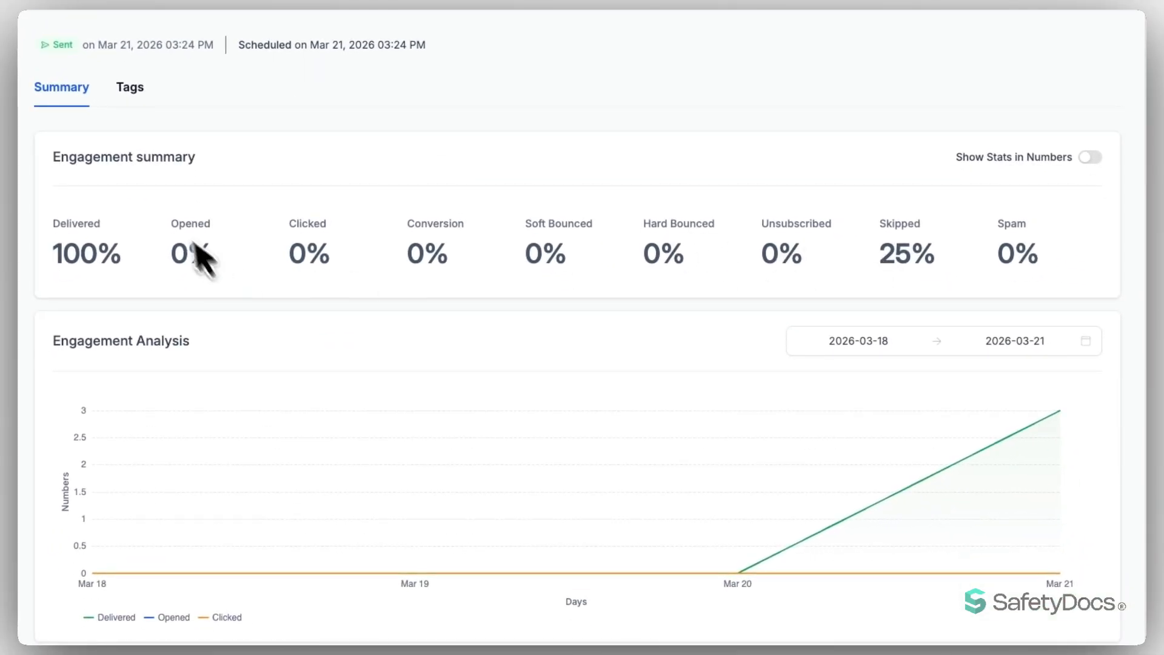
{"action": "left_click", "coordinate": [133, 89]}
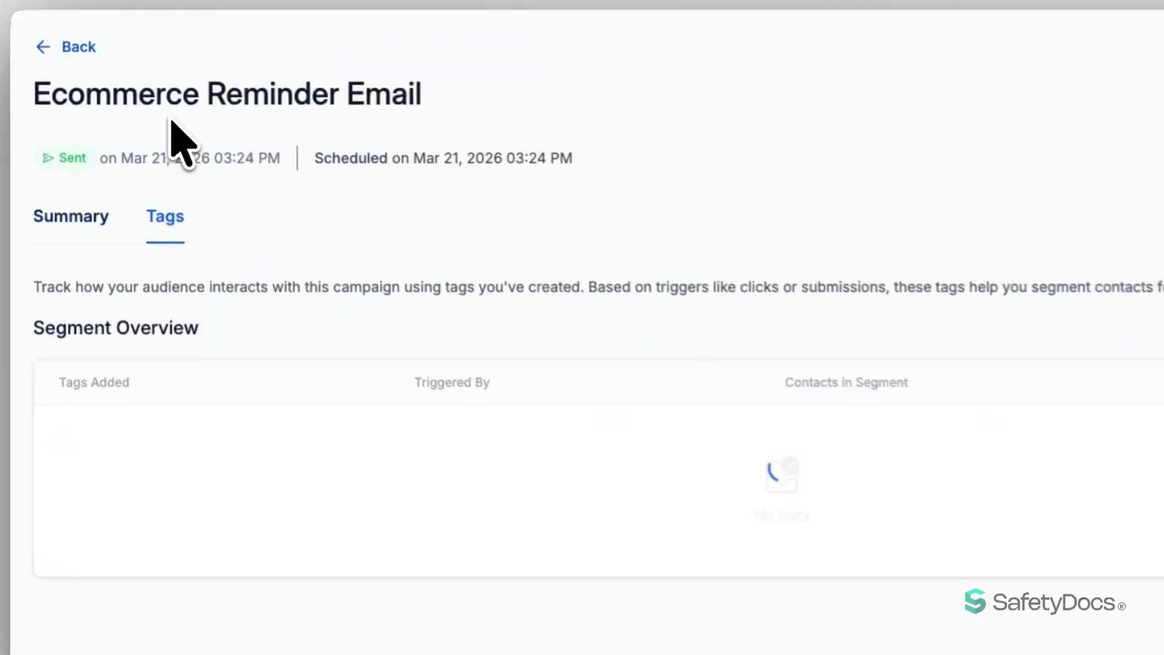
{"action": "left_click", "coordinate": [83, 224]}
{"action": "scroll", "coordinate": [429, 356], "scroll_direction": "down", "scroll_amount": 10}
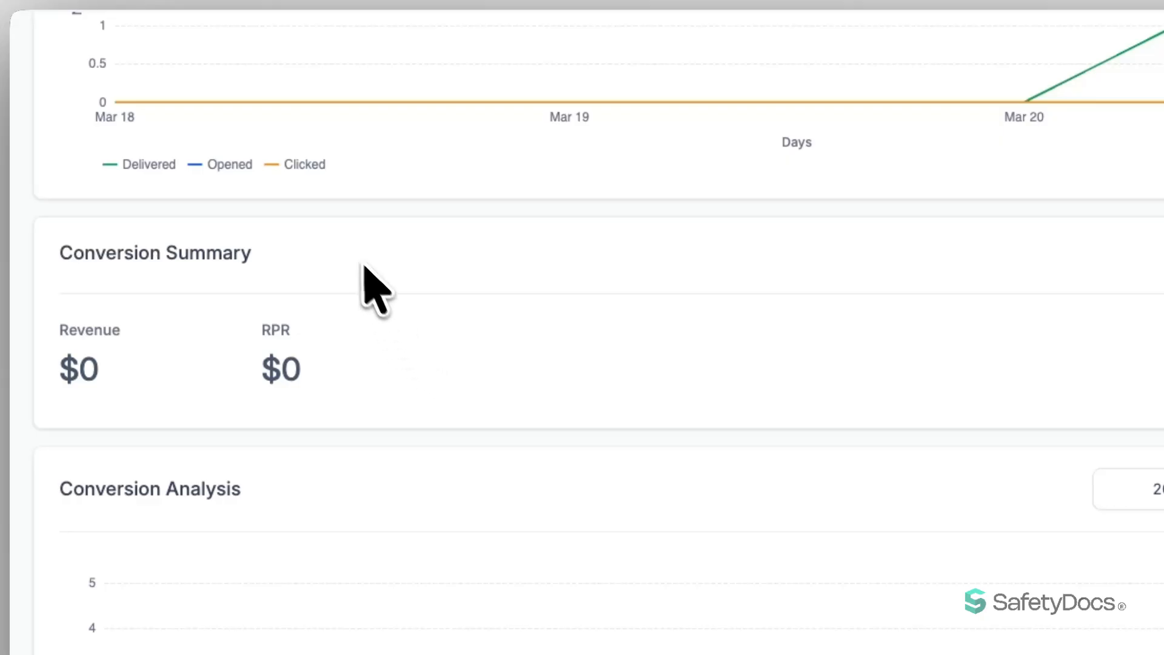
{"action": "scroll", "coordinate": [339, 270], "scroll_direction": "down", "scroll_amount": 5}
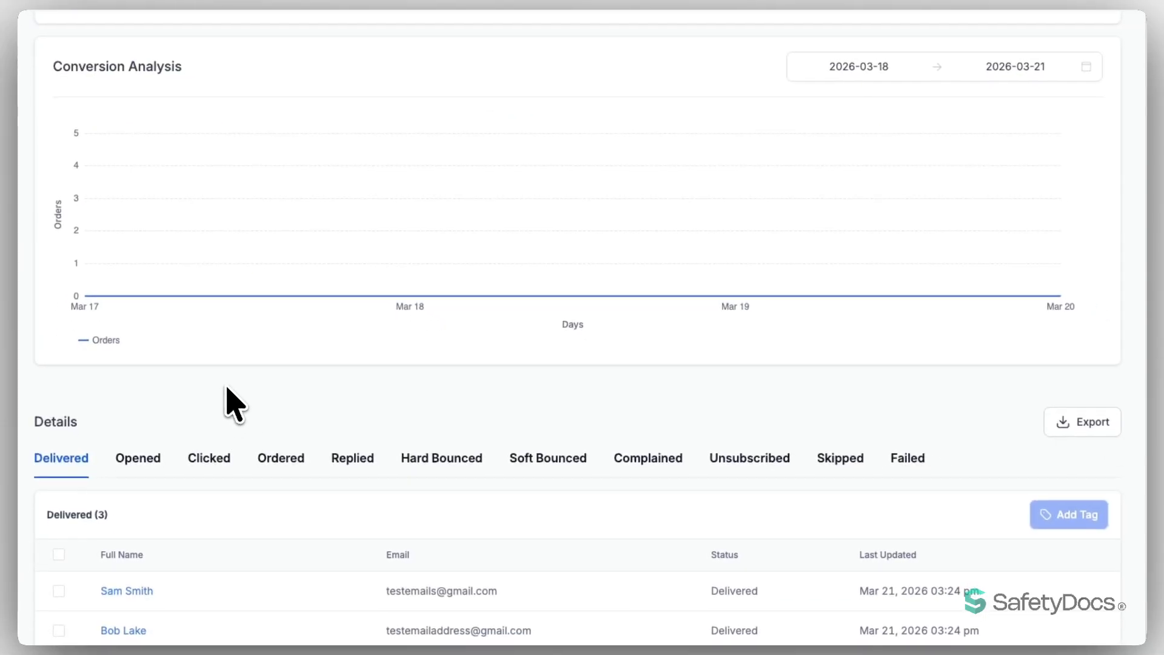
{"action": "left_click", "coordinate": [145, 462]}
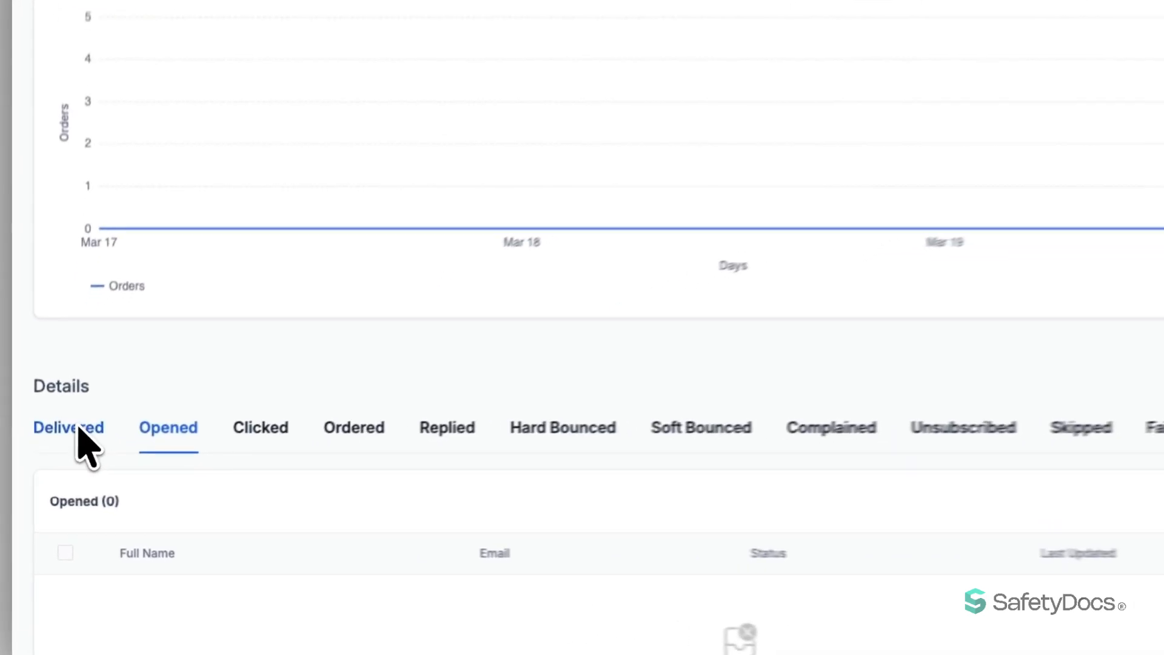
{"action": "left_click", "coordinate": [79, 427]}
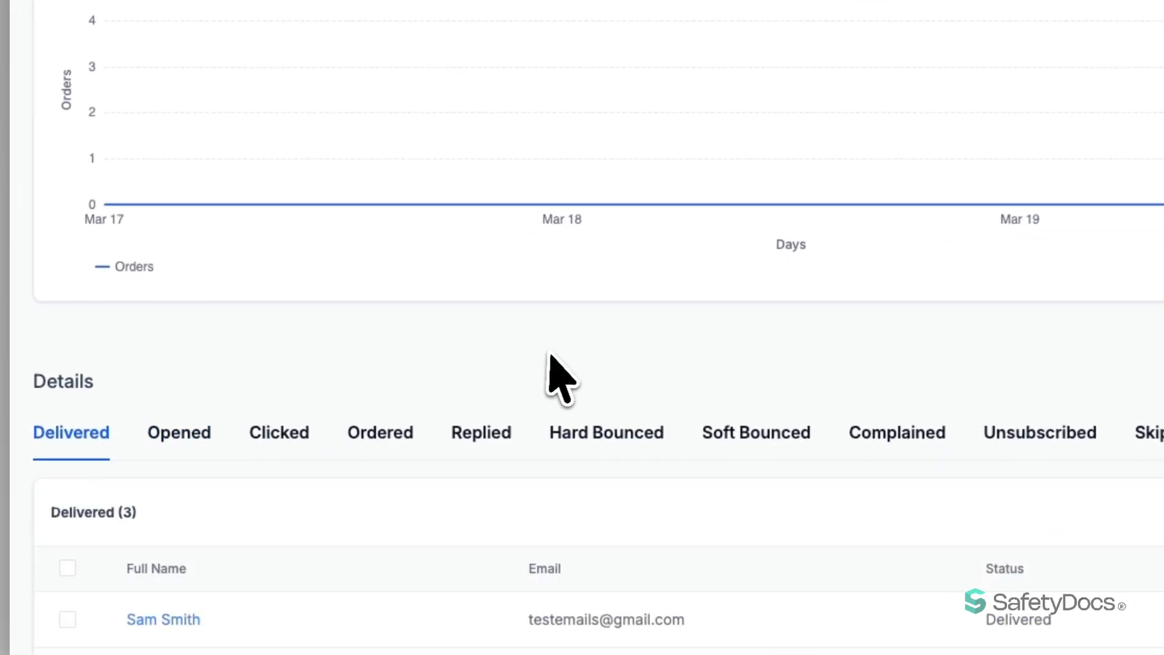